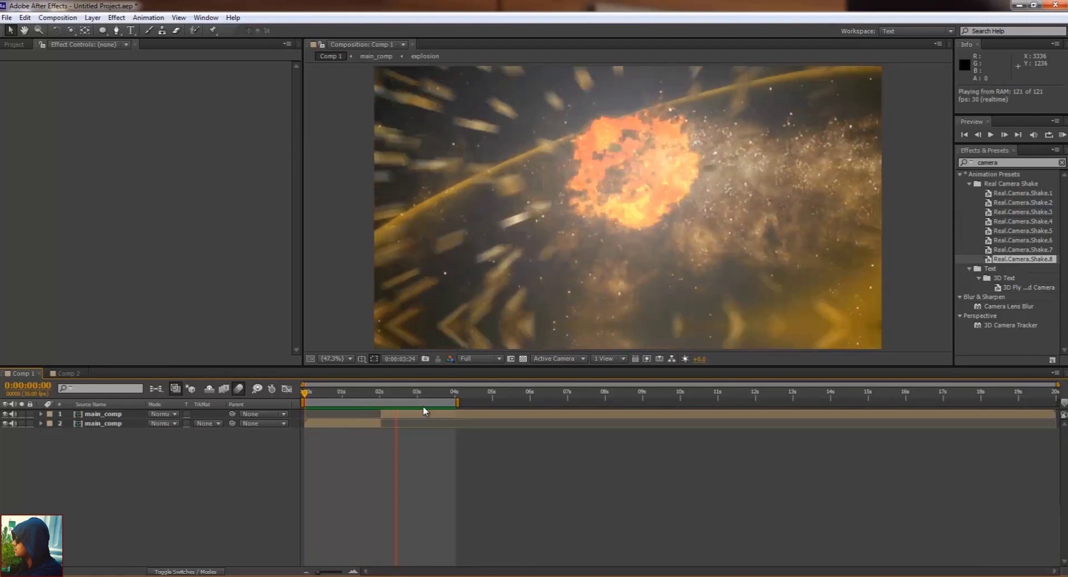
- Stop the planet-explosion preview playback and open the Composition menu
key(space)
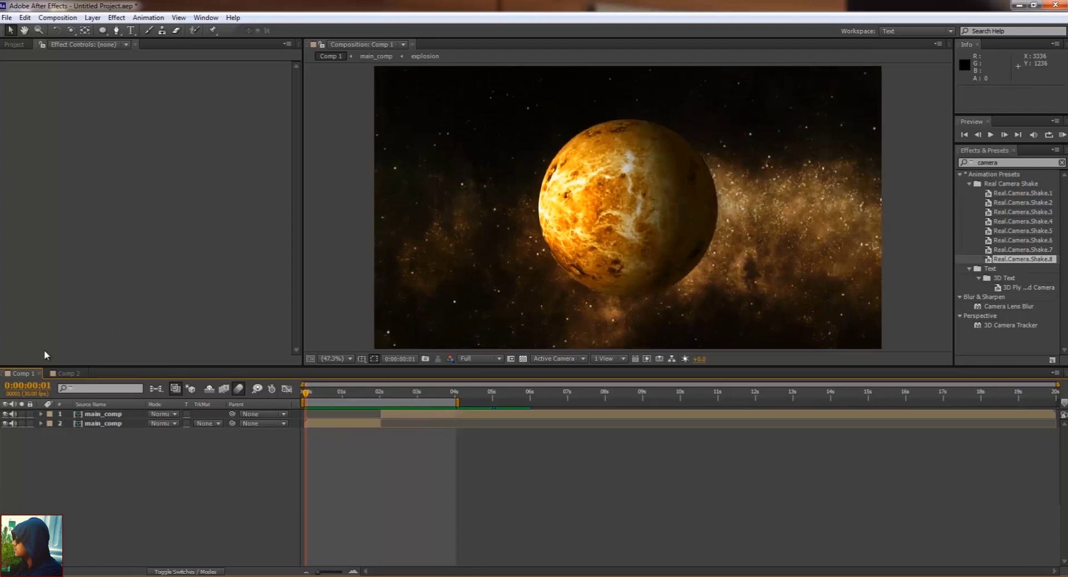
click(56, 18)
- Create a new 1920×1080 composition, Comp 4, with HDTV 1080 25 settings
click(64, 28)
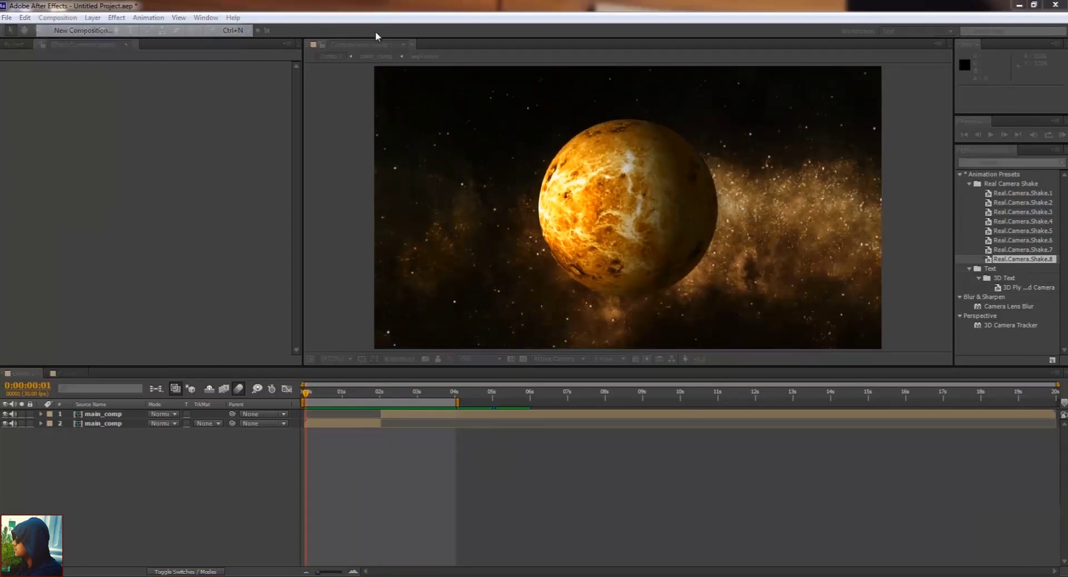
click(474, 238)
text(1)
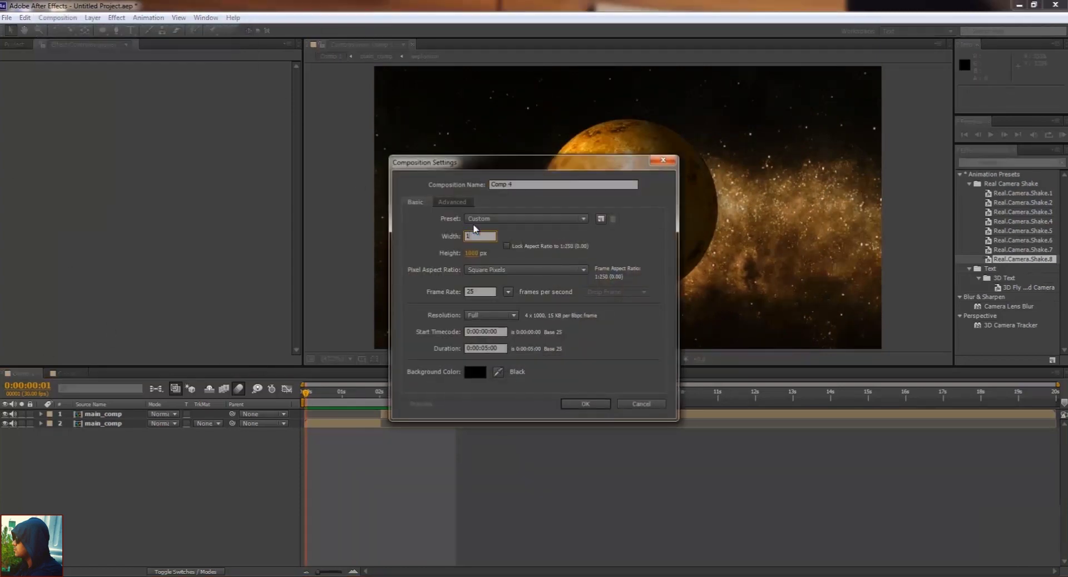
text(920)
key(Return)
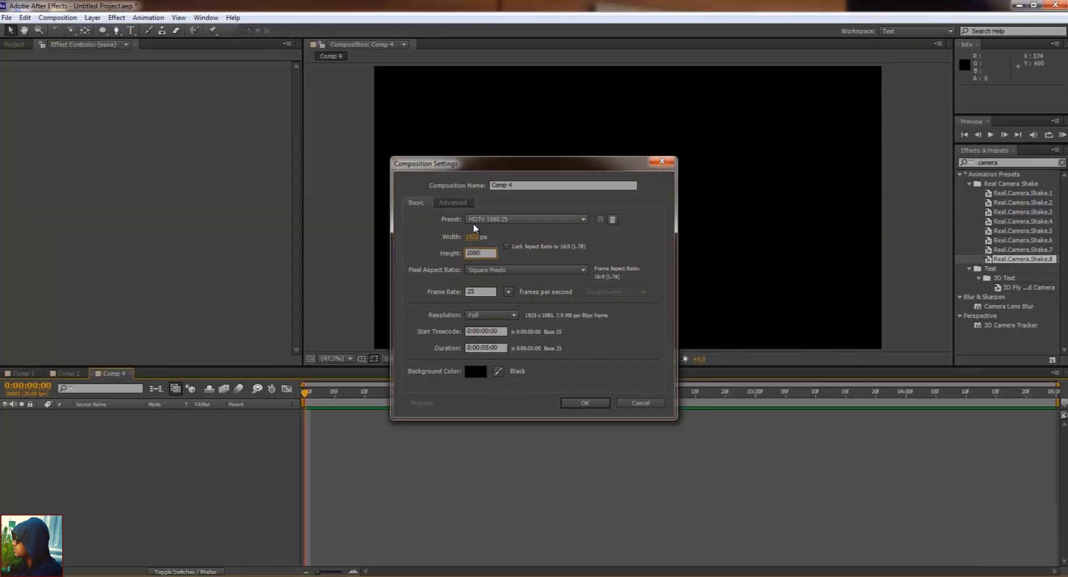
- Add the nebula image 1.jpg from the Project panel as Comp 4's first layer
click(31, 43)
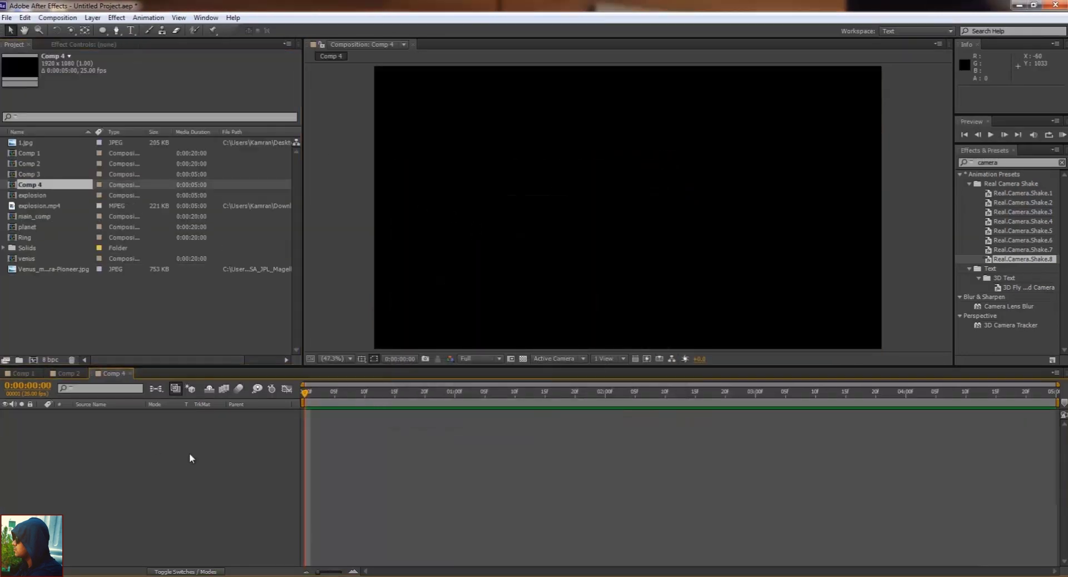
click(34, 270)
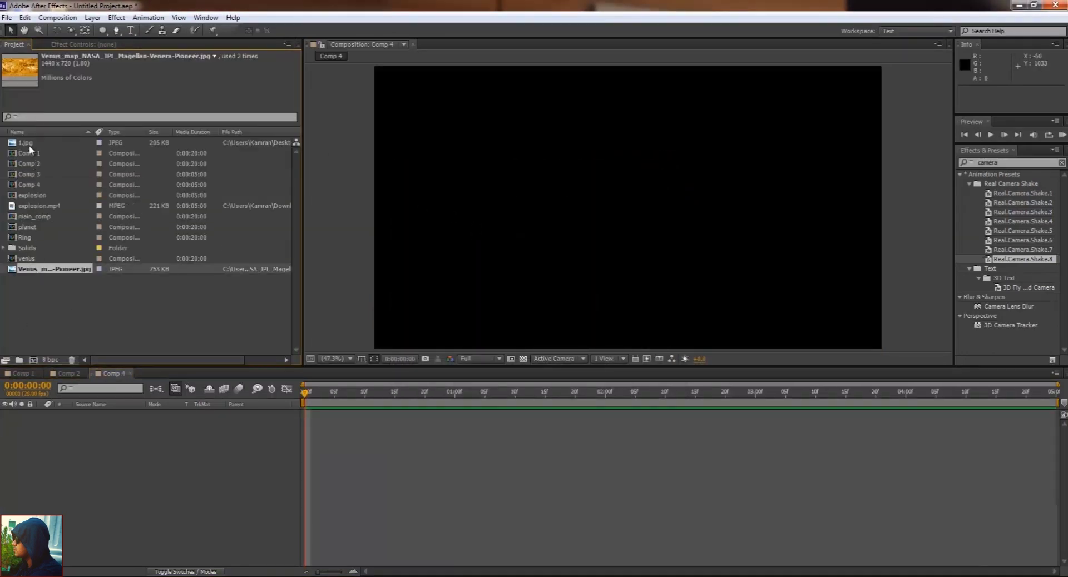
drag(29, 144, 124, 478)
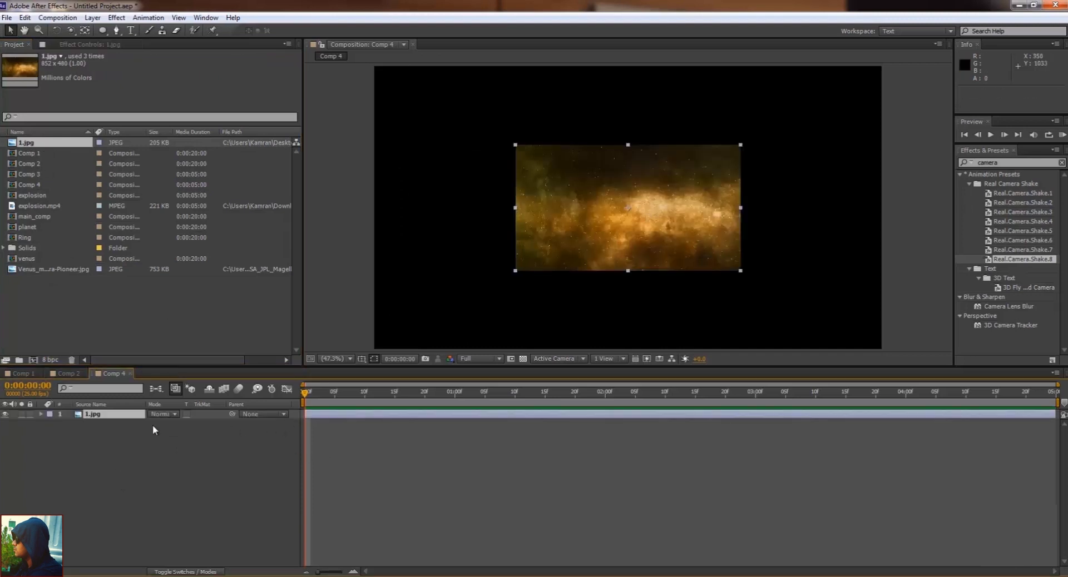
- Scale the nebula to 248%, darken it with Curves, and add the Venus map above it
key(s)
drag(164, 424, 247, 427)
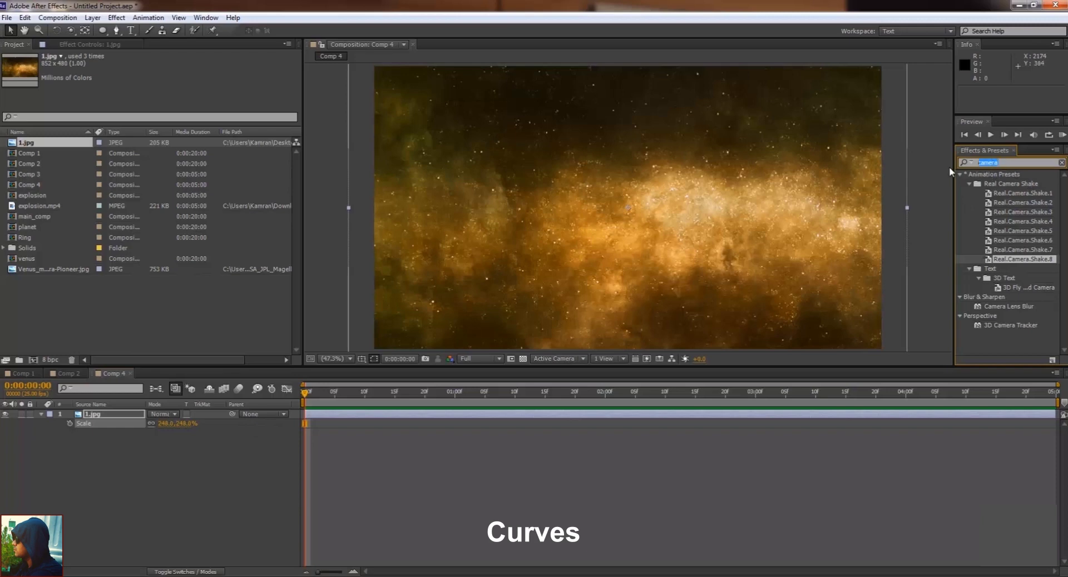
text(curve)
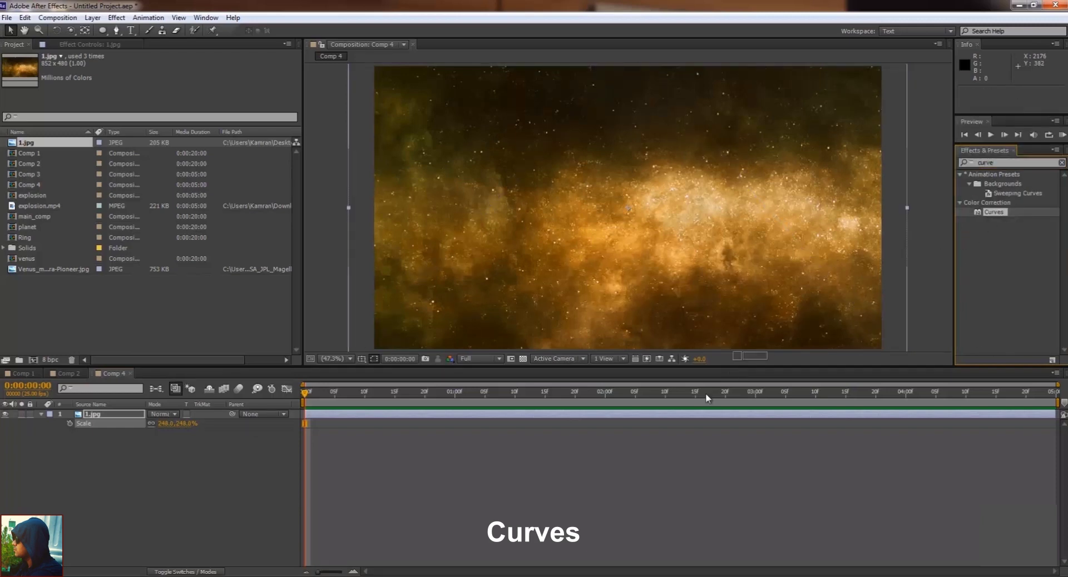
drag(705, 393, 692, 413)
drag(78, 139, 86, 161)
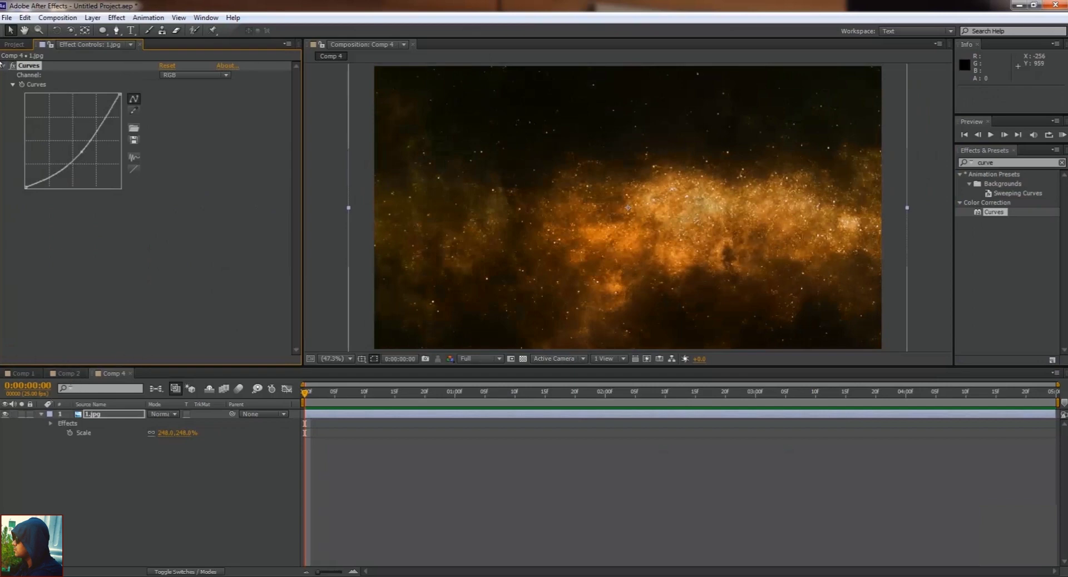
click(14, 44)
drag(52, 269, 111, 413)
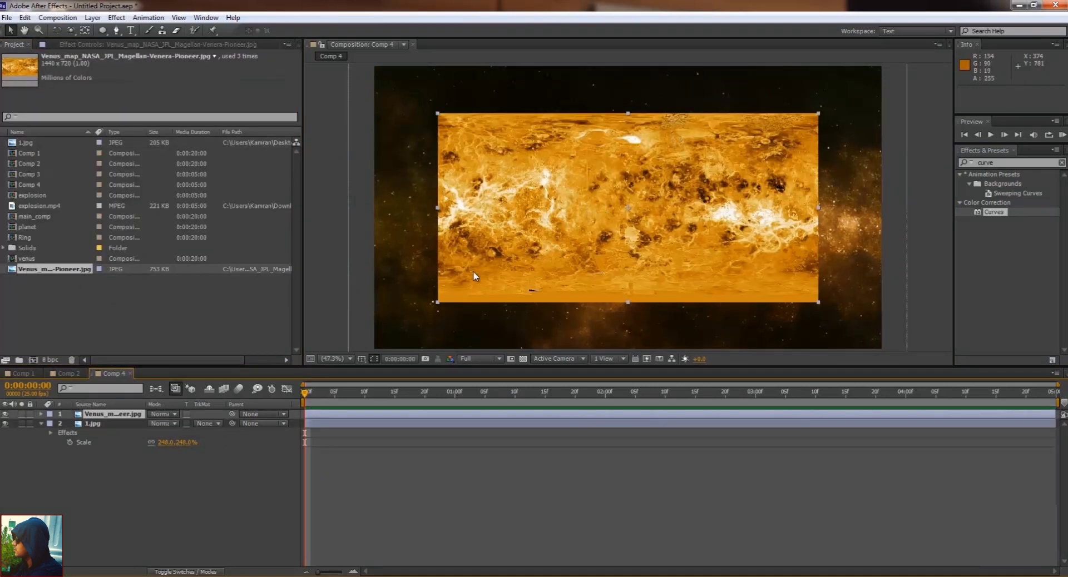
- Scale the Venus surface map layer up to 151%
scroll(472, 275, down, 2)
key(s)
drag(163, 423, 207, 435)
click(369, 415)
- Pre-compose the Venus map layer into a new composition named Venus_planet
click(63, 19)
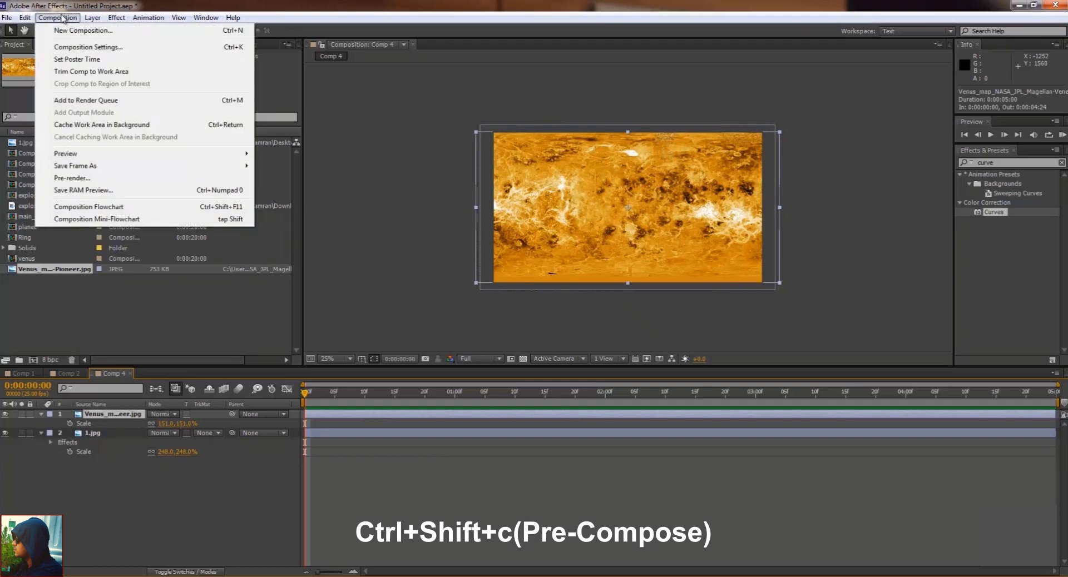
mouse_move(93, 21)
click(124, 423)
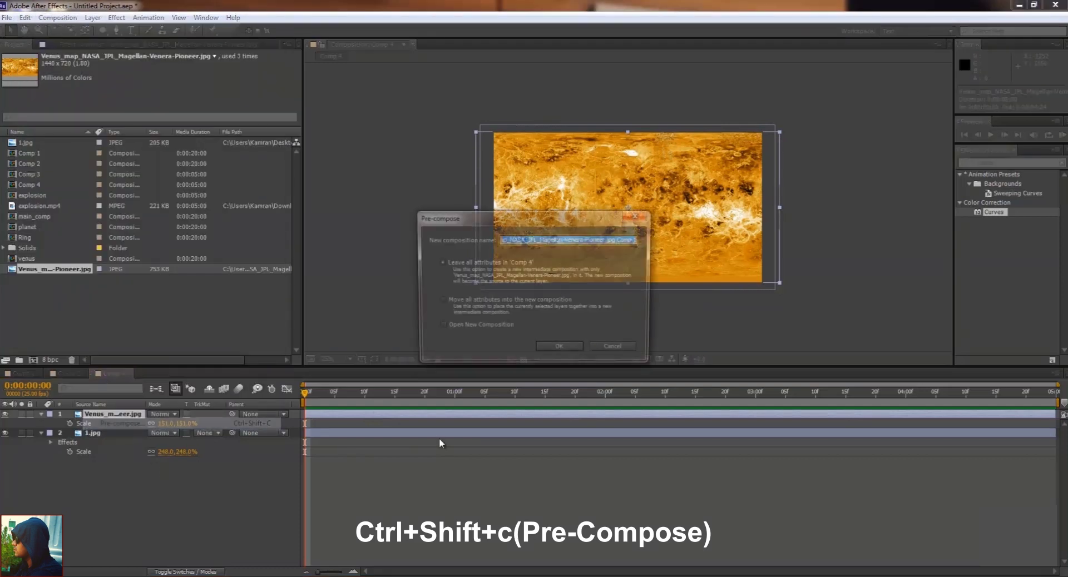
text(Venus_planet)
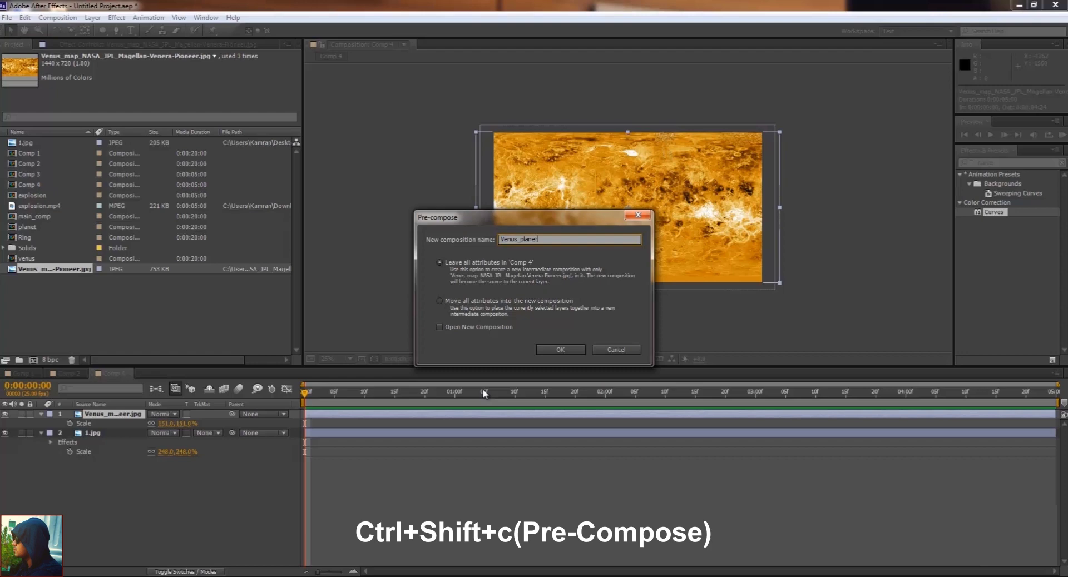
key(Return)
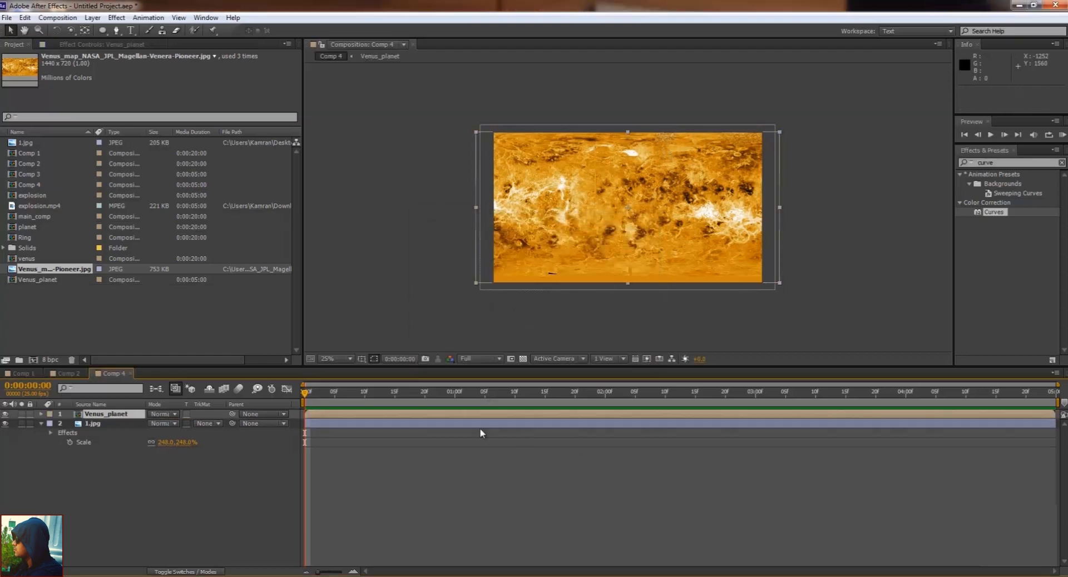
- Inside Venus_planet, apply CC Sphere to the Venus map and set Radius to 238
double_click(340, 415)
key(ctrl+5)
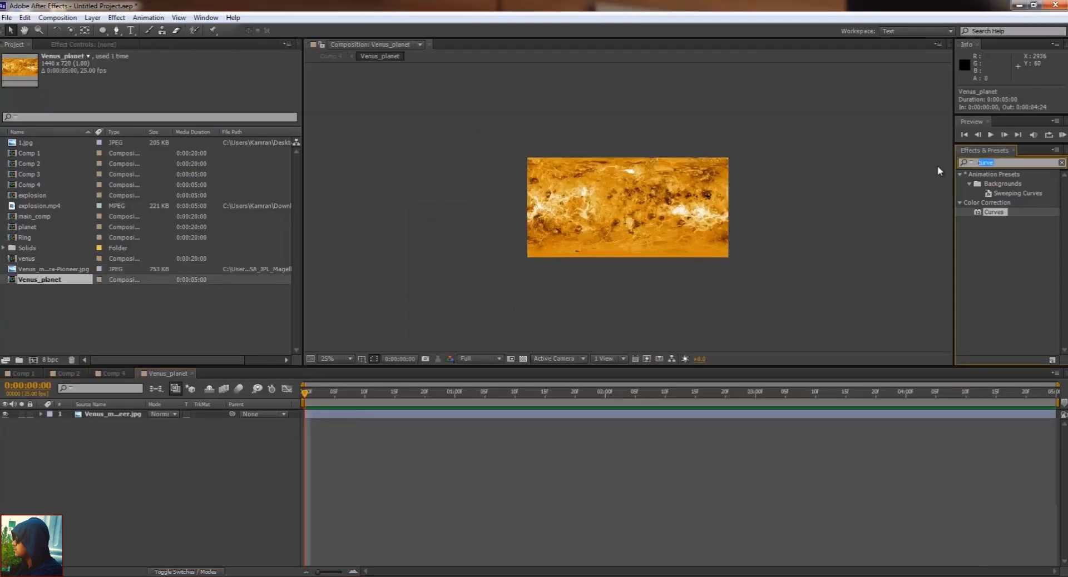
text(cc)
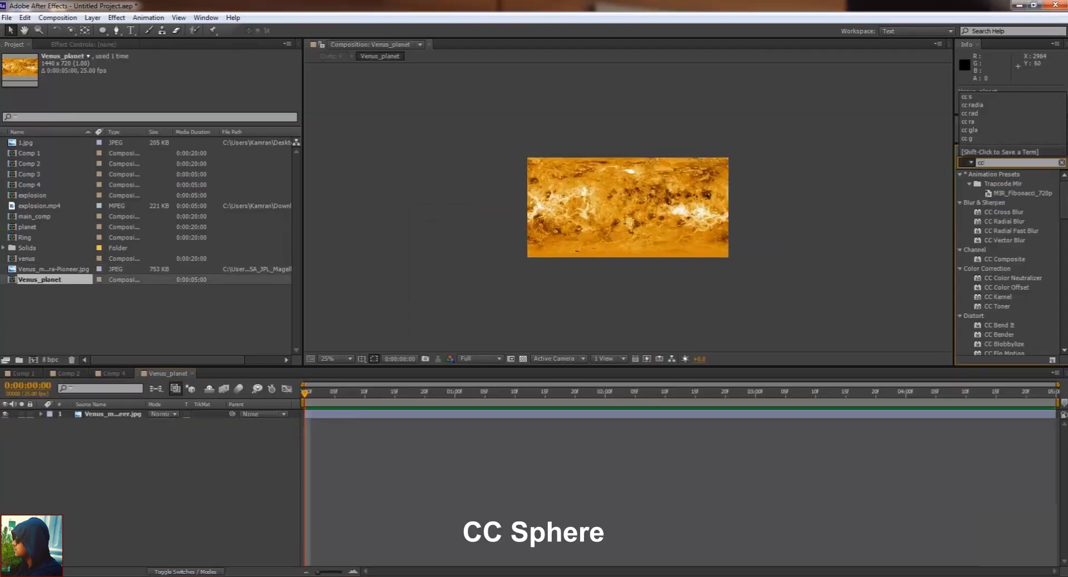
text( s)
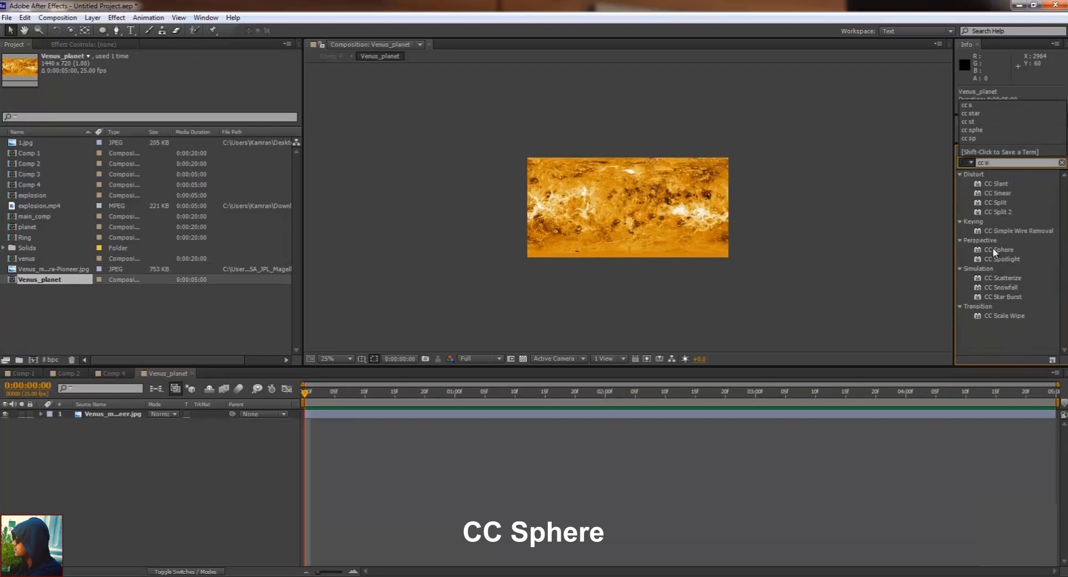
drag(994, 250, 662, 225)
key(slash)
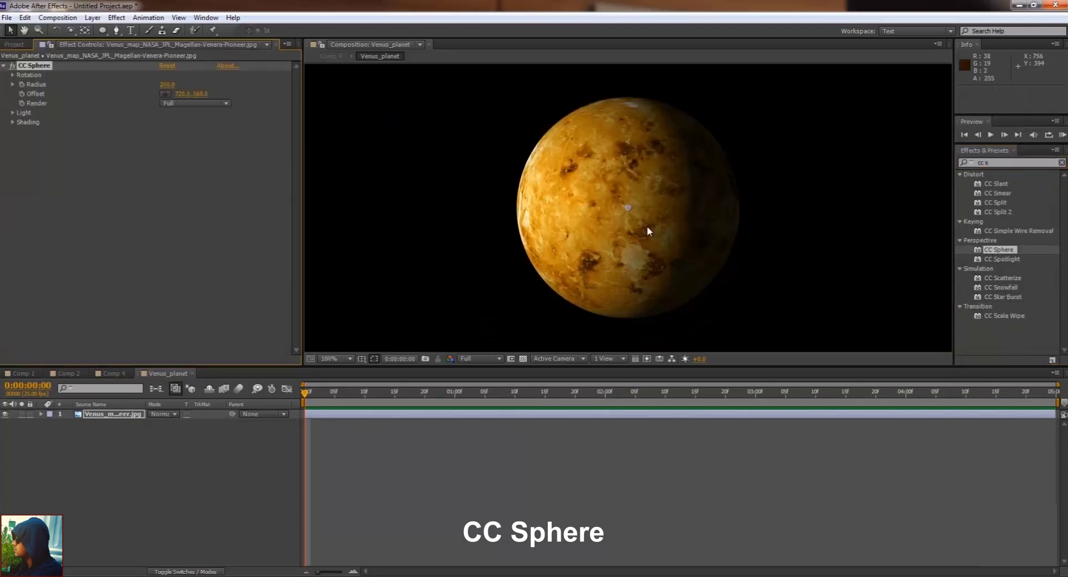
key(comma)
key(comma)
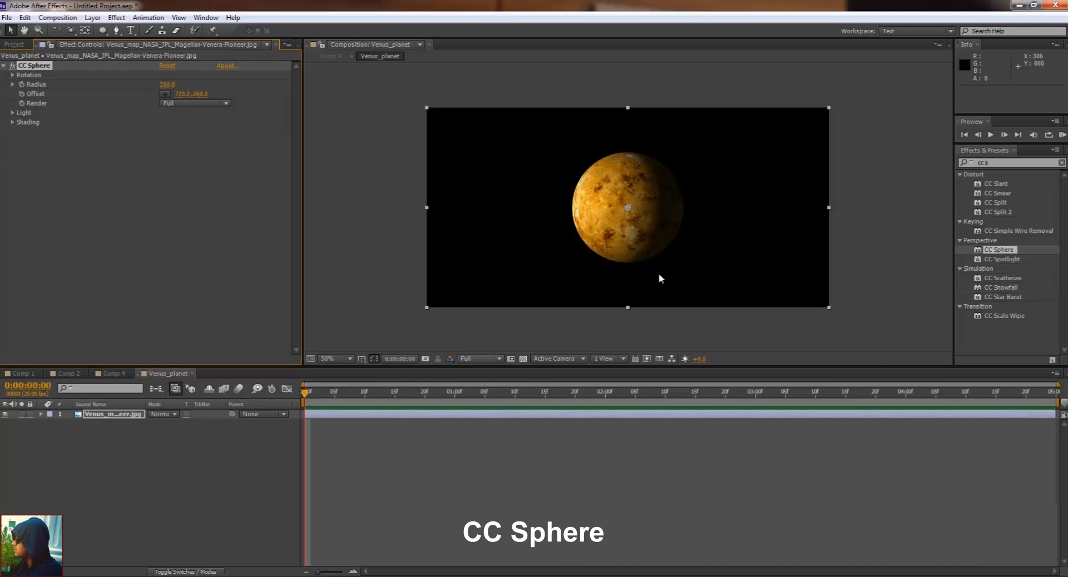
drag(167, 84, 189, 86)
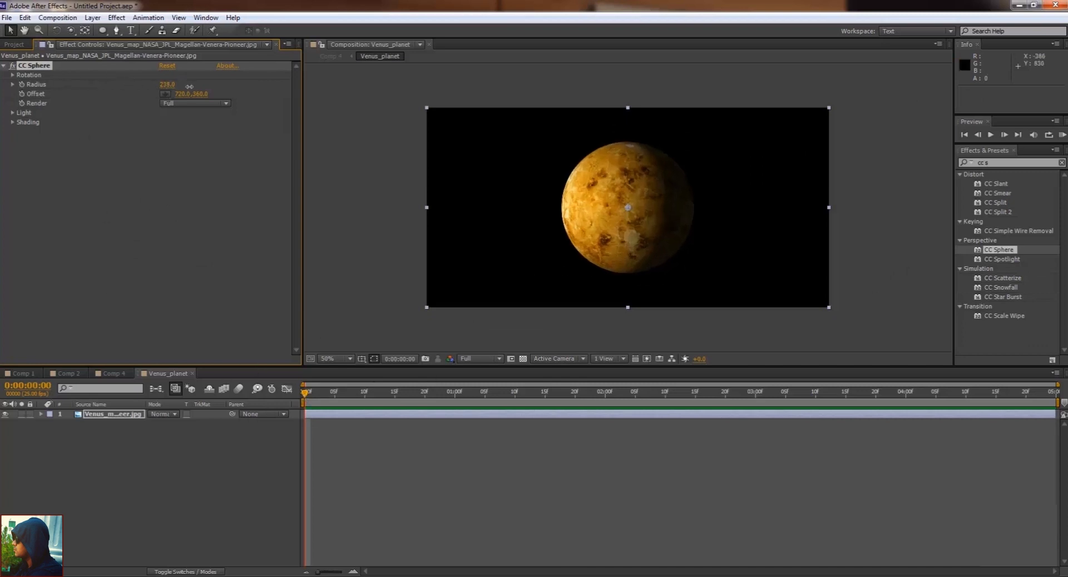
- Back in Comp 4 at 50% view, scrub the first frames to see the planet
click(112, 374)
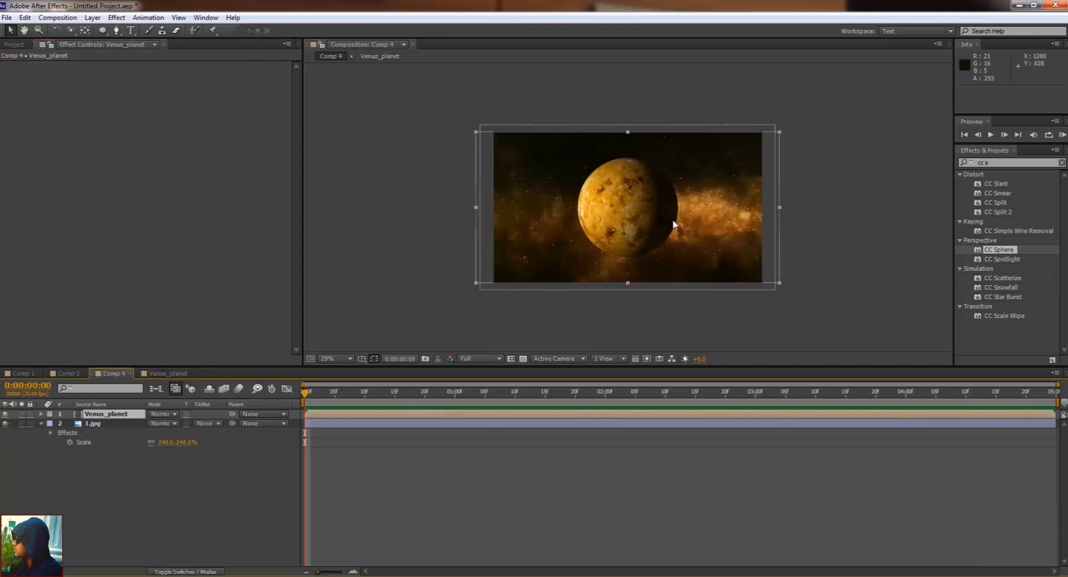
key(period)
key(period)
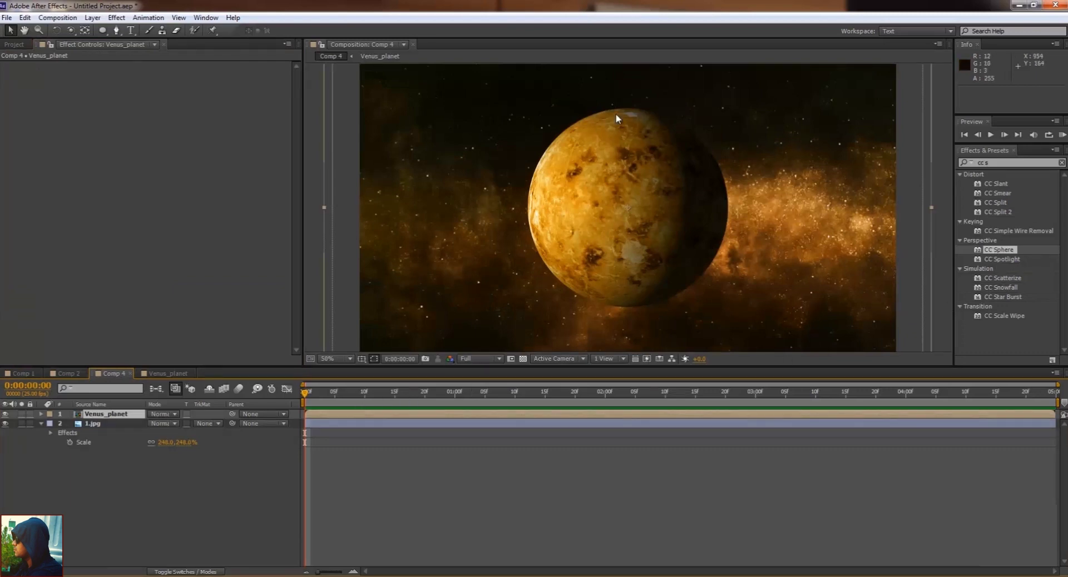
drag(322, 394, 407, 394)
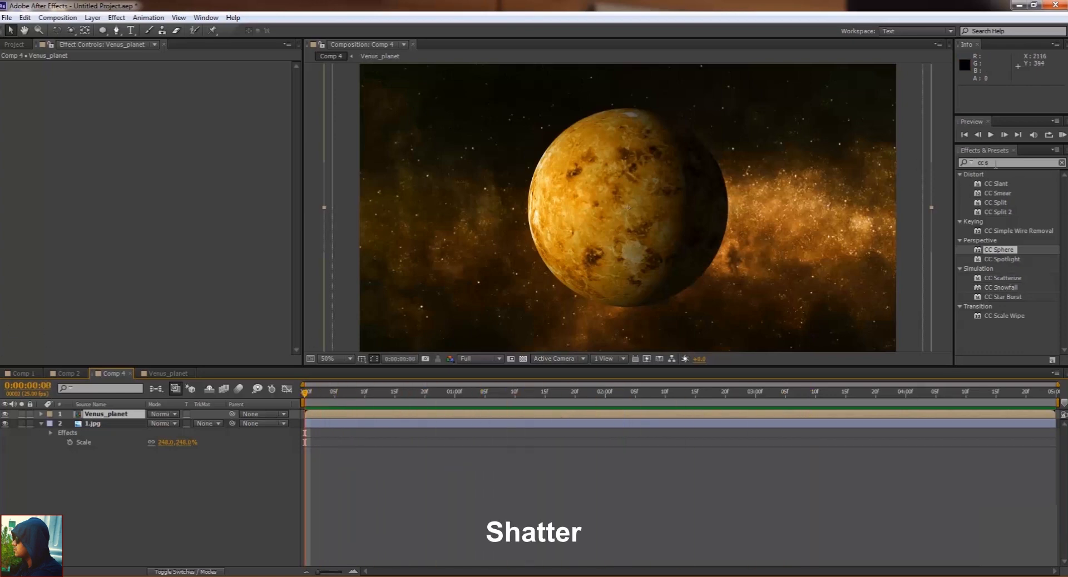
- Apply Shatter to Venus_planet with View set to Rendered, and scrub to watch it
text(shatter)
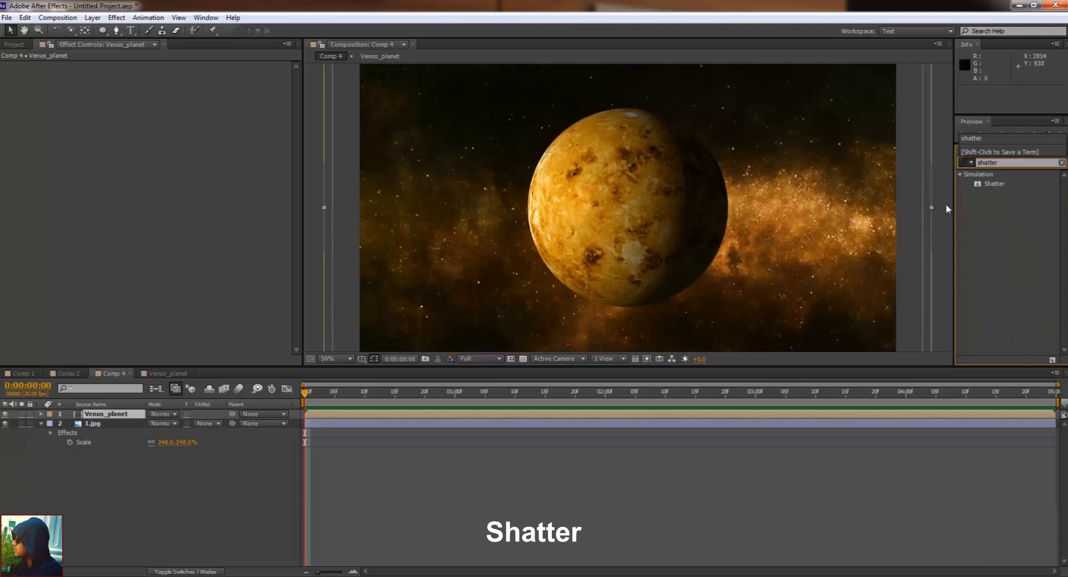
drag(994, 184, 398, 414)
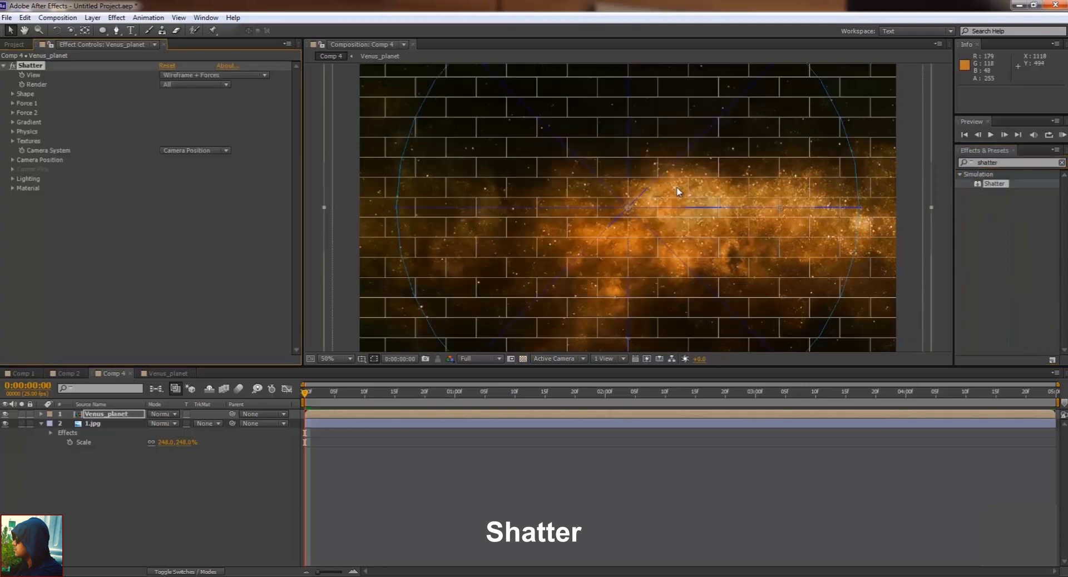
key(comma)
click(191, 74)
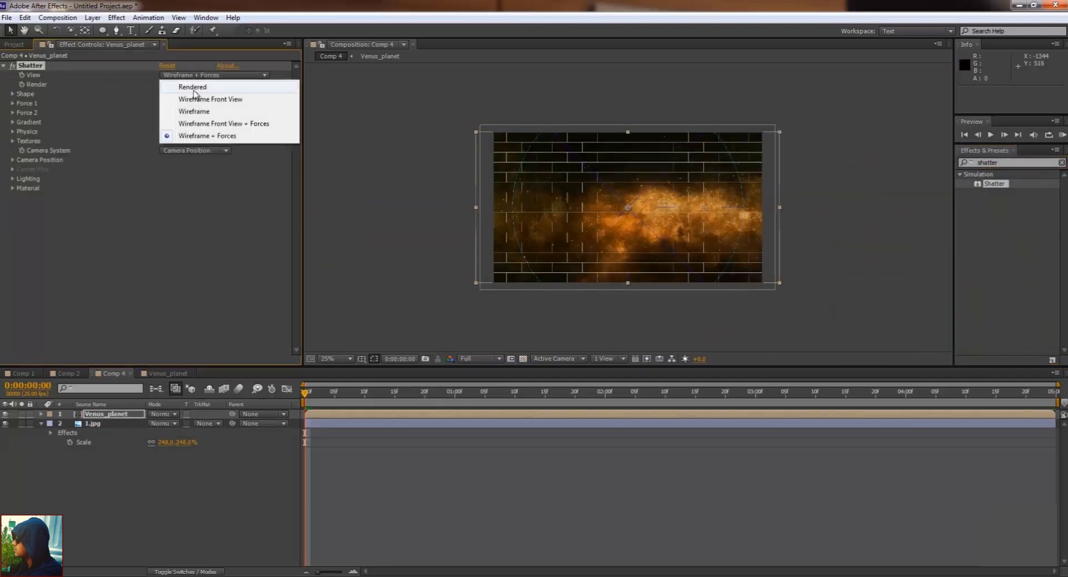
click(194, 87)
key(period)
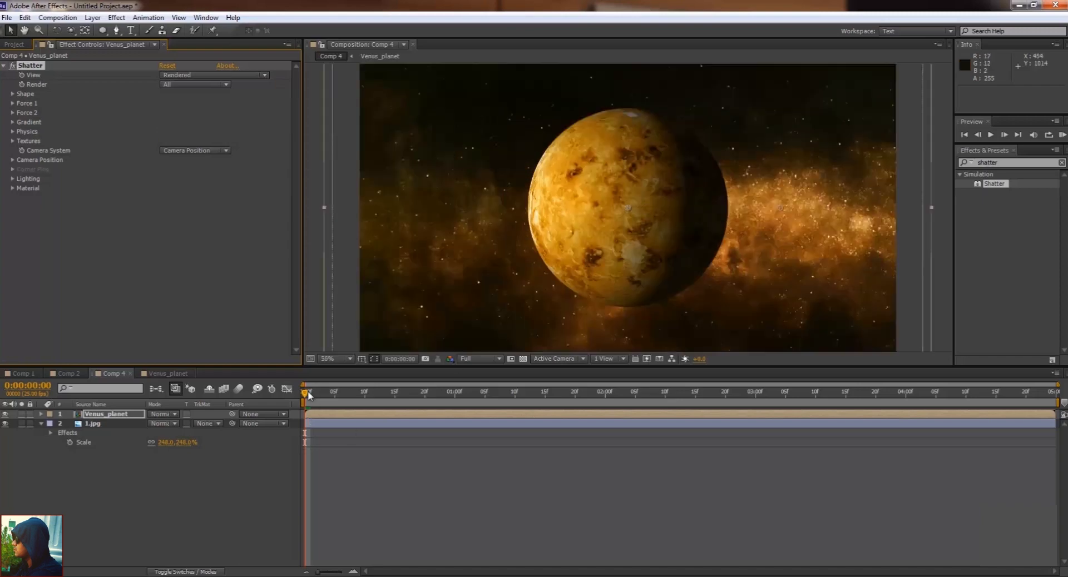
mouse_move(309, 393)
mouse_down()
mouse_move(353, 393)
mouse_move(318, 393)
mouse_up()
- Switch the Shatter Shape pattern to Glass and raise Repetitions for finer shards
click(13, 94)
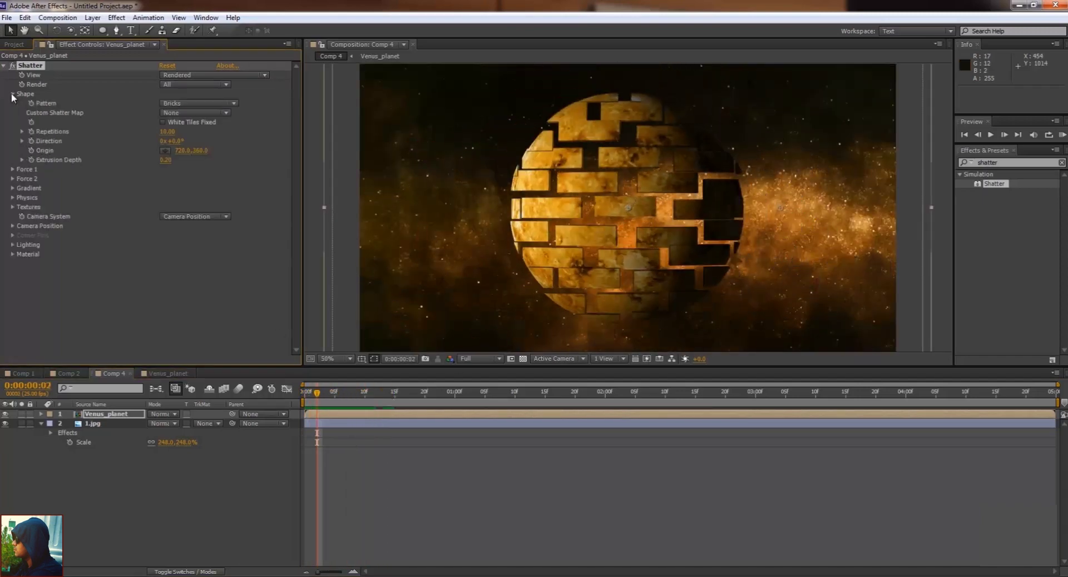
click(189, 104)
click(186, 193)
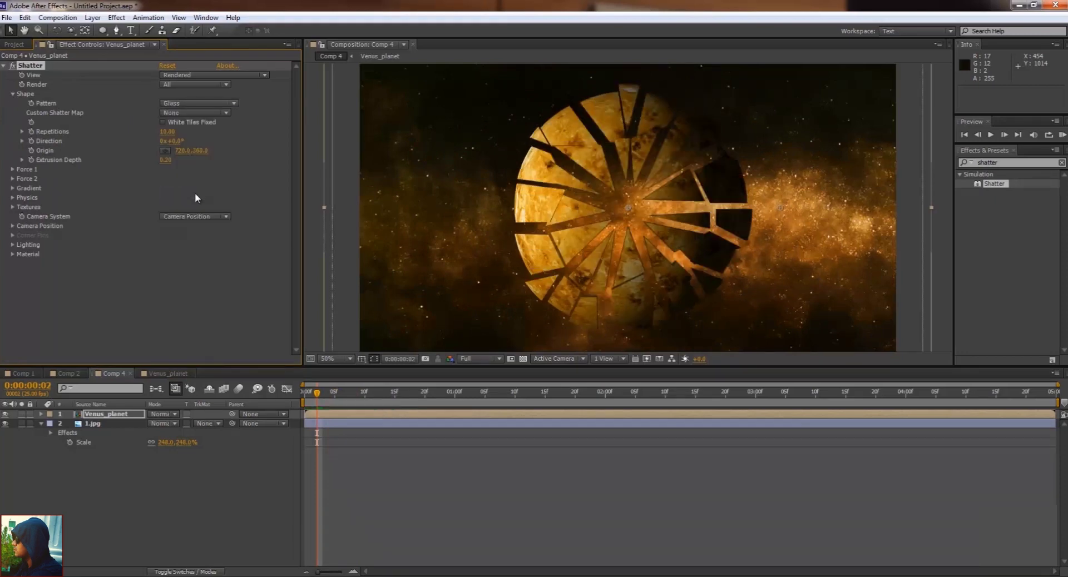
drag(165, 135, 284, 197)
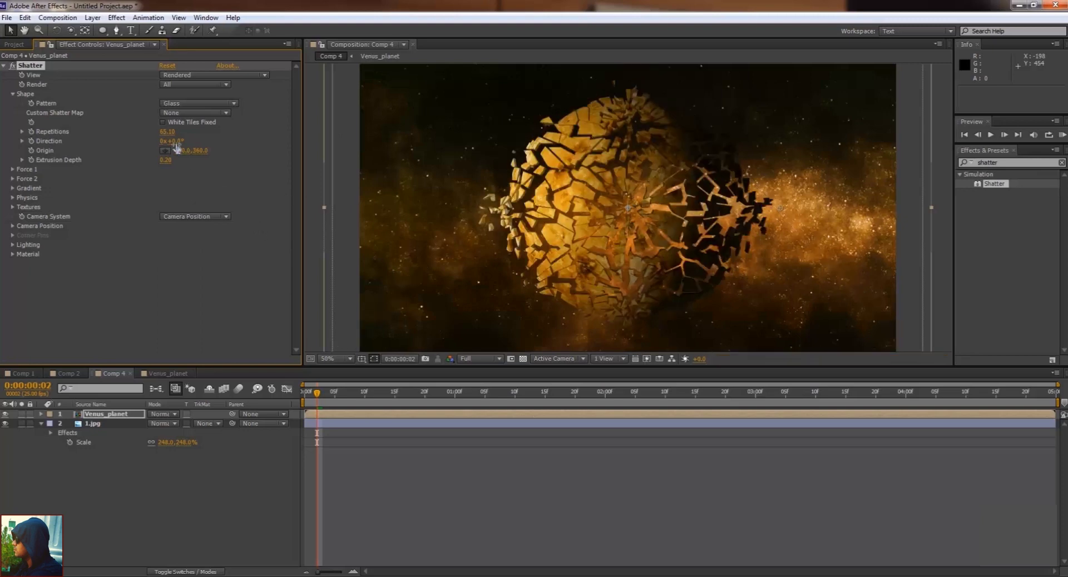
- Set Shatter Repetitions to 80 and check an early frame of the shatter
text(80)
key(Return)
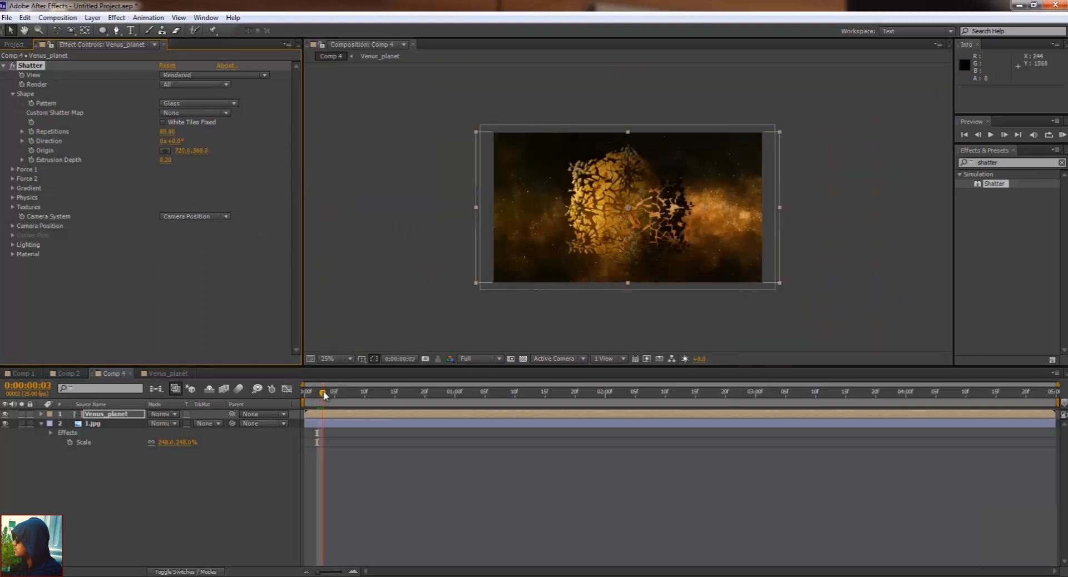
drag(325, 394, 323, 395)
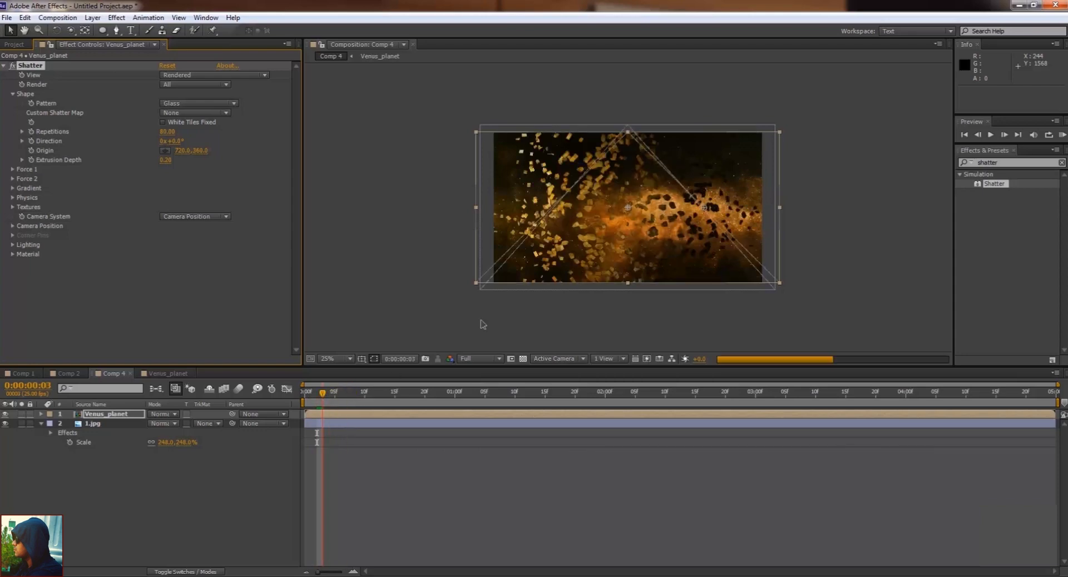
- Set the preview resolution to Quarter and RAM-preview the shatter animation
scroll(579, 241, up, 2)
click(464, 359)
click(506, 433)
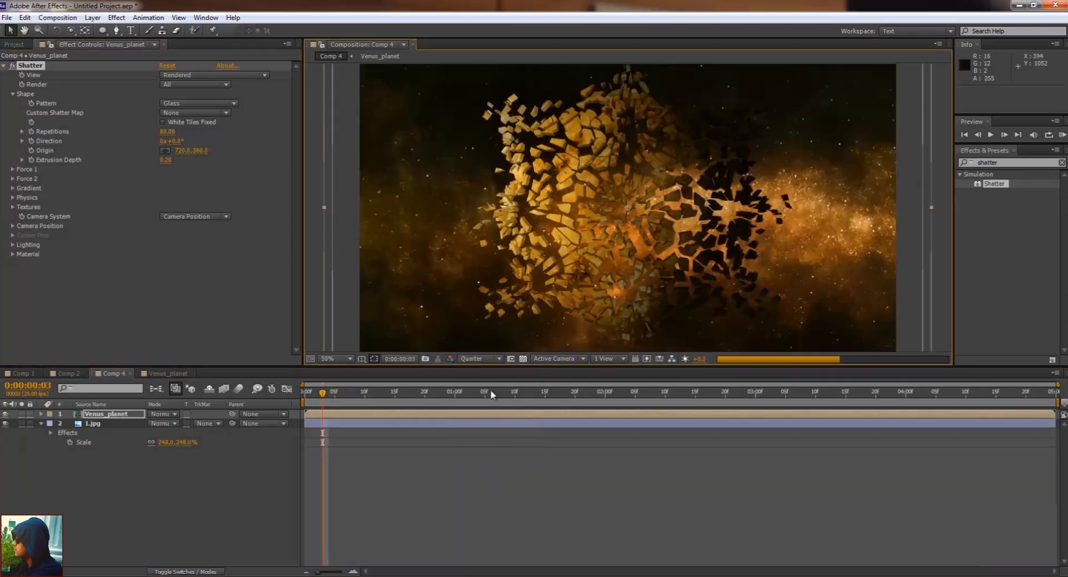
key(KP_0)
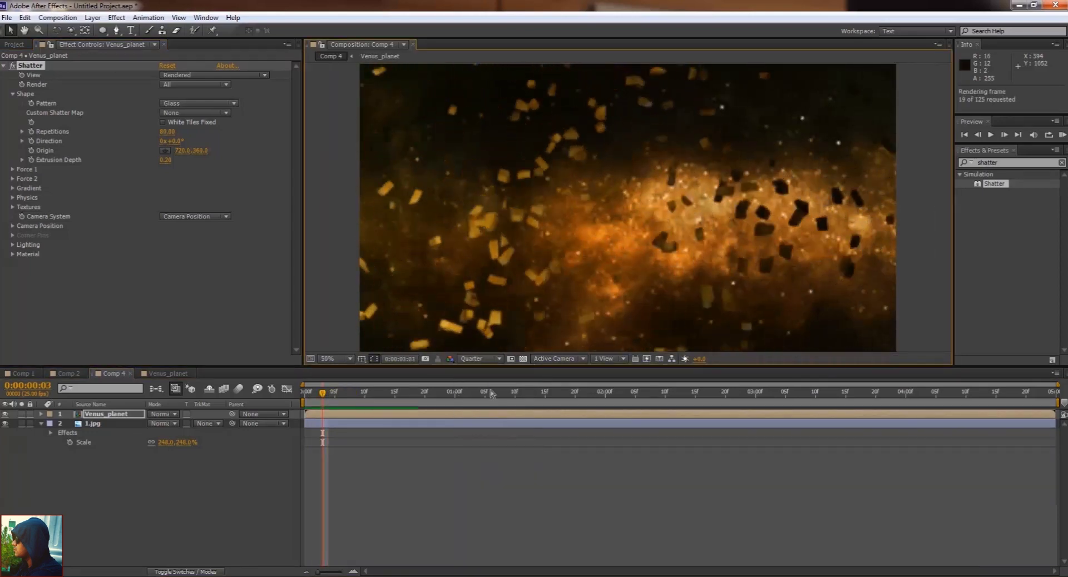
click(491, 395)
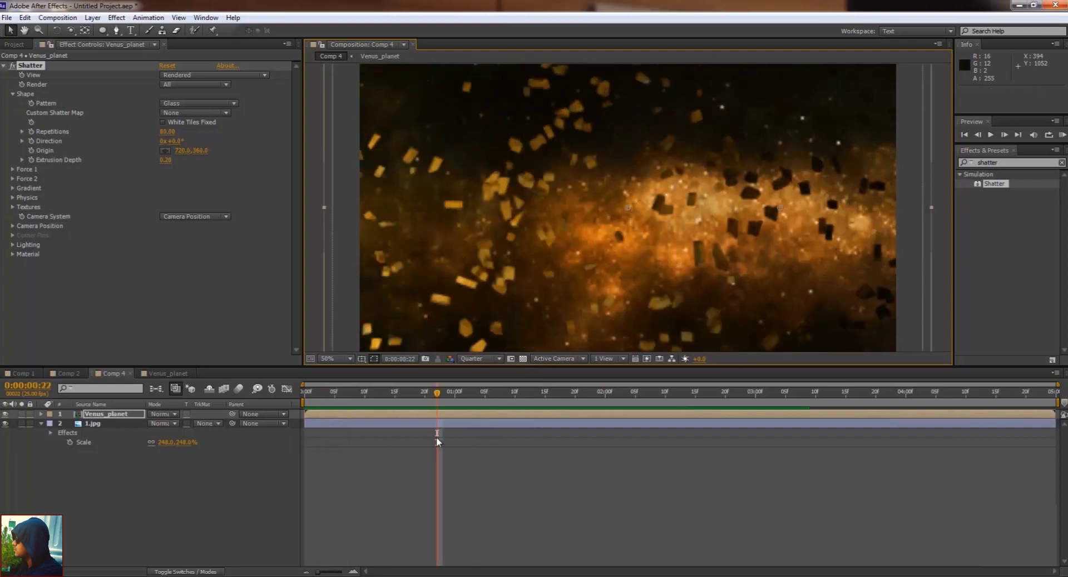
scroll(668, 195, down, 1)
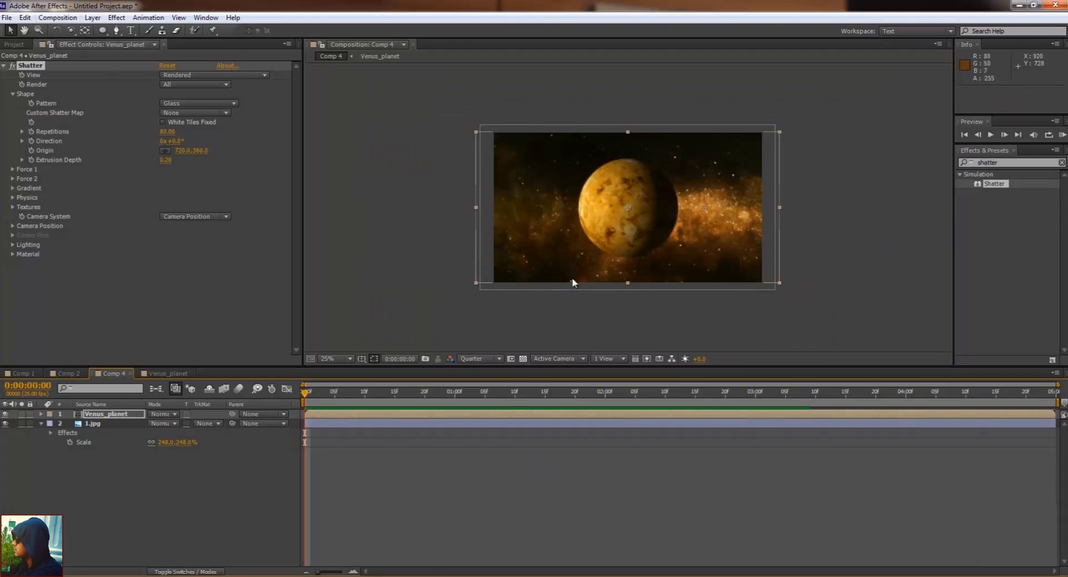
- Collapse Shape, expand Shatter's Force 1 settings, and jump the time to 0:00:02:11
click(12, 94)
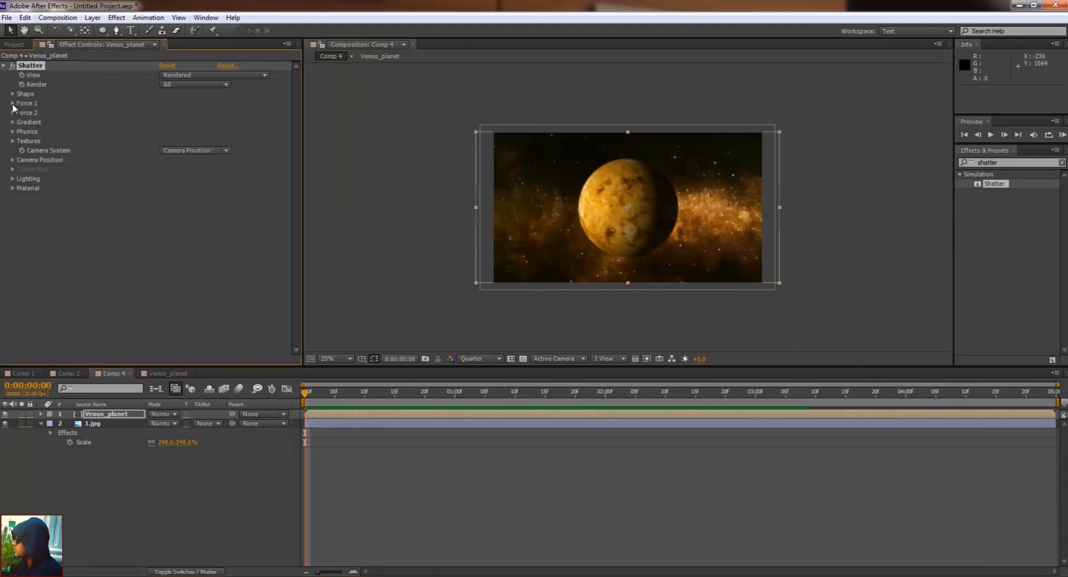
click(12, 104)
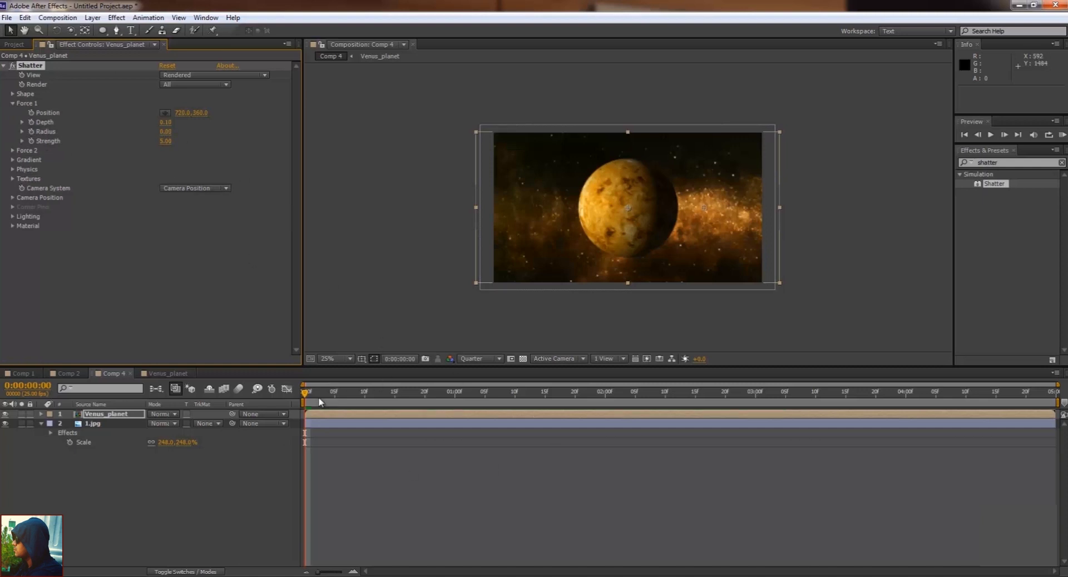
drag(338, 395, 371, 393)
click(165, 132)
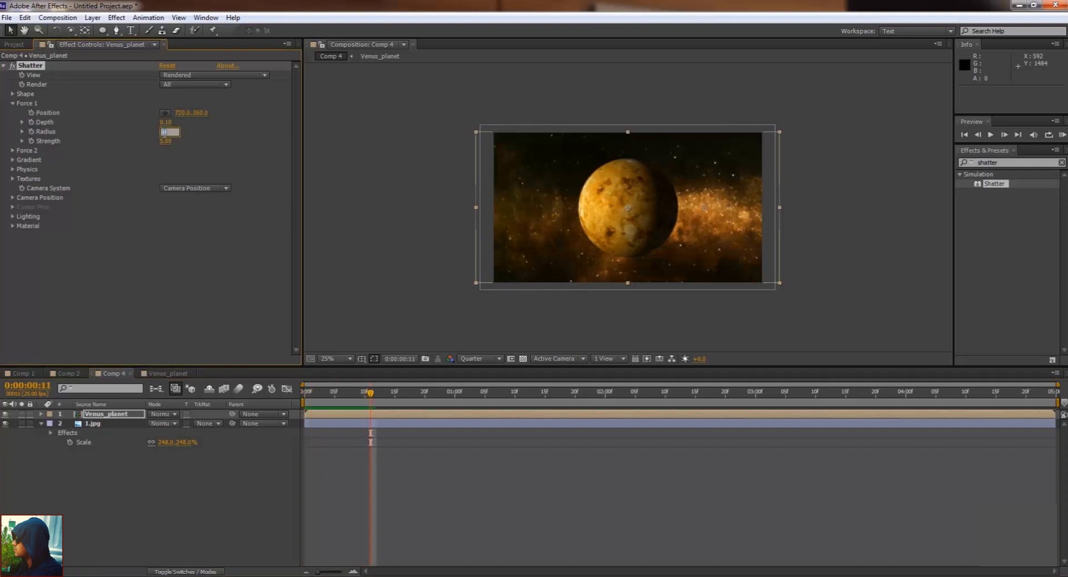
click(37, 385)
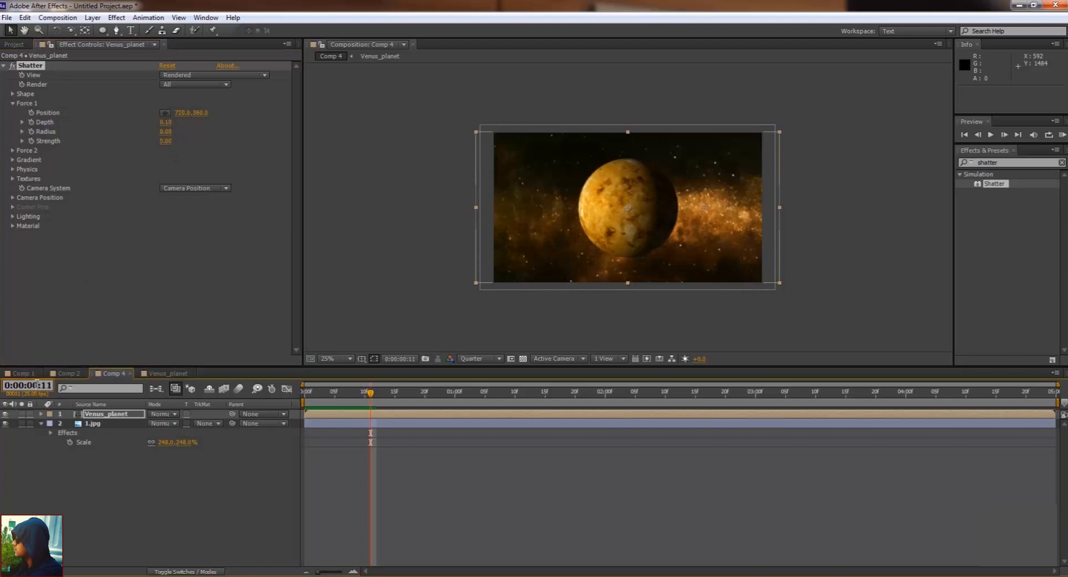
text(211)
key(Return)
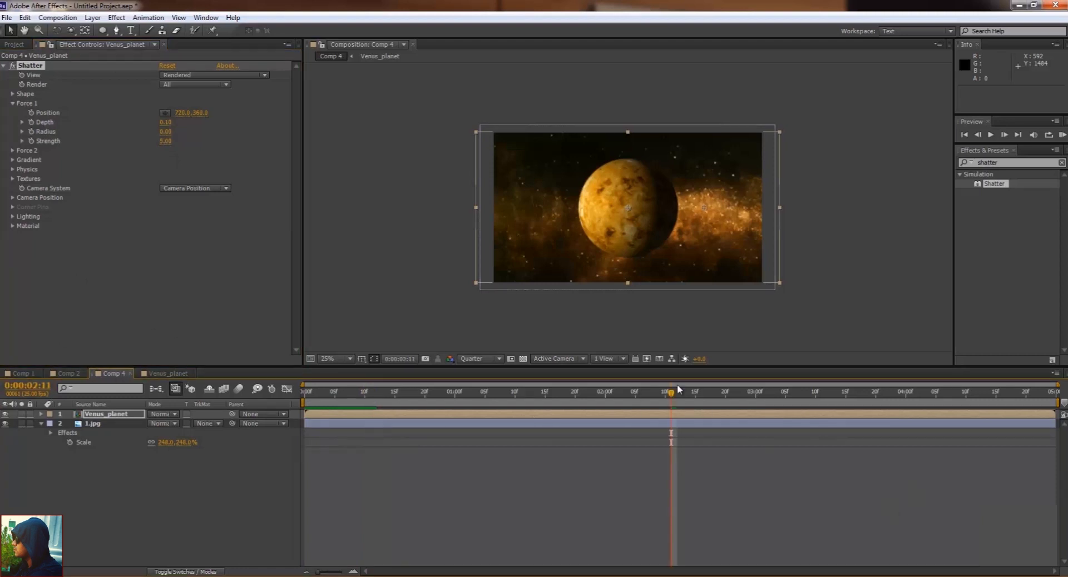
- Move the current time to 0:00:02:00, then settle on 0:00:02:05
click(41, 392)
text(0)
key(Return)
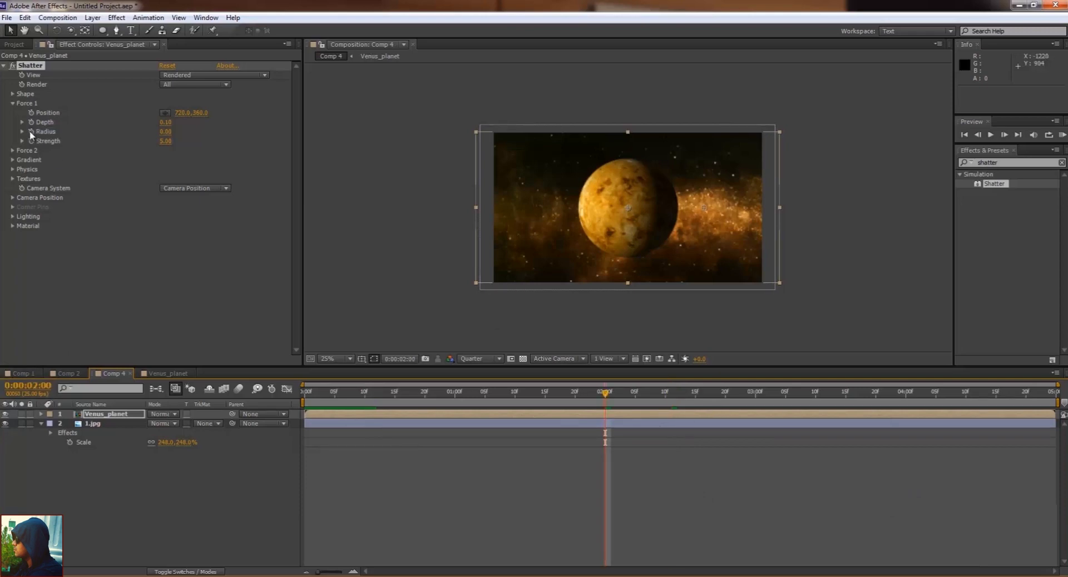
click(31, 134)
click(47, 391)
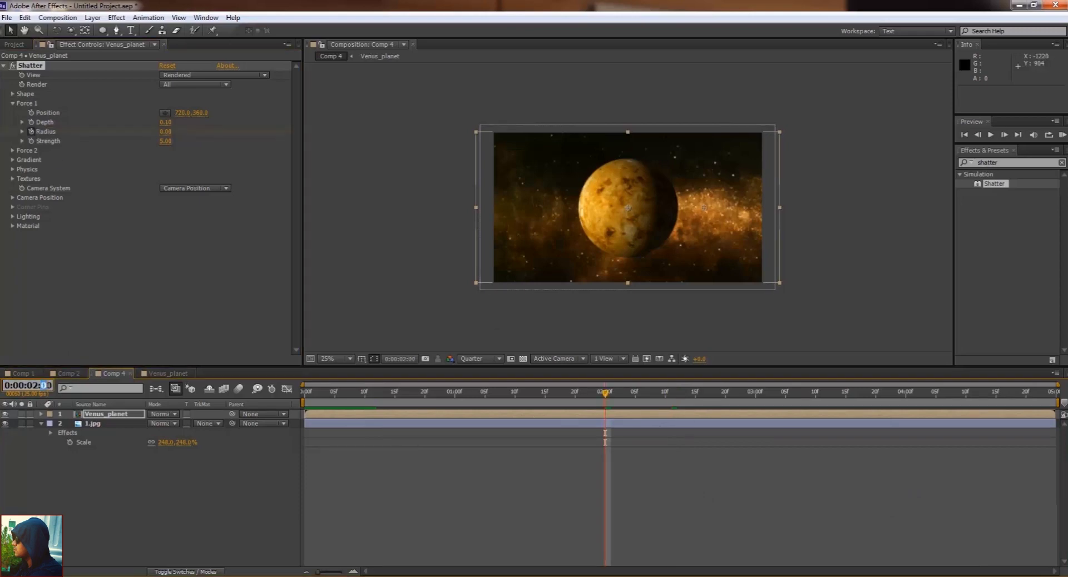
text(205)
key(Return)
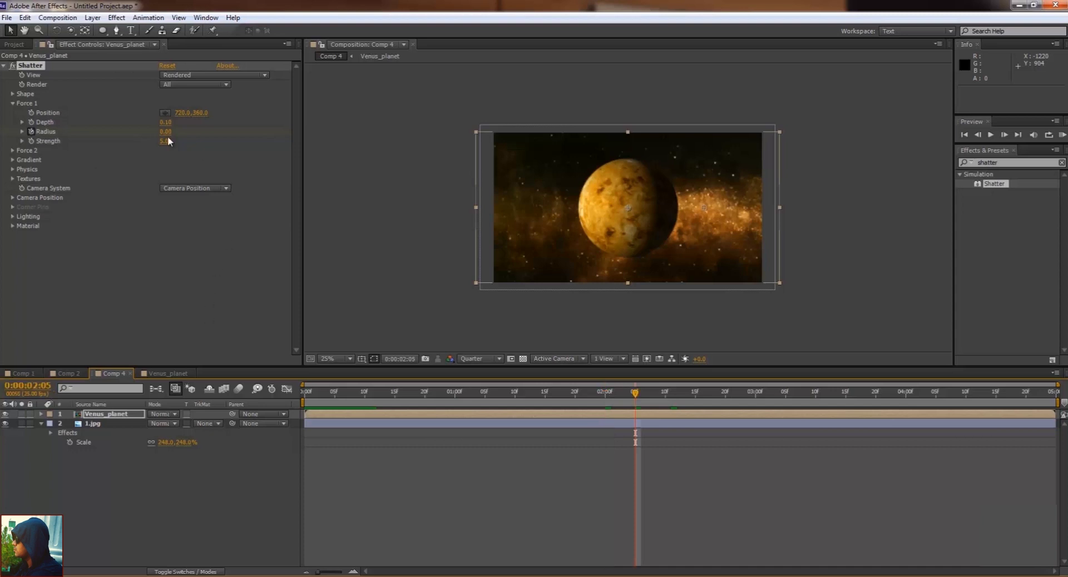
- Give Force 1 Radius 0.40 and Strength 9.00, review the shatter, then reopen Venus_planet
click(165, 132)
text(4)
key(Return)
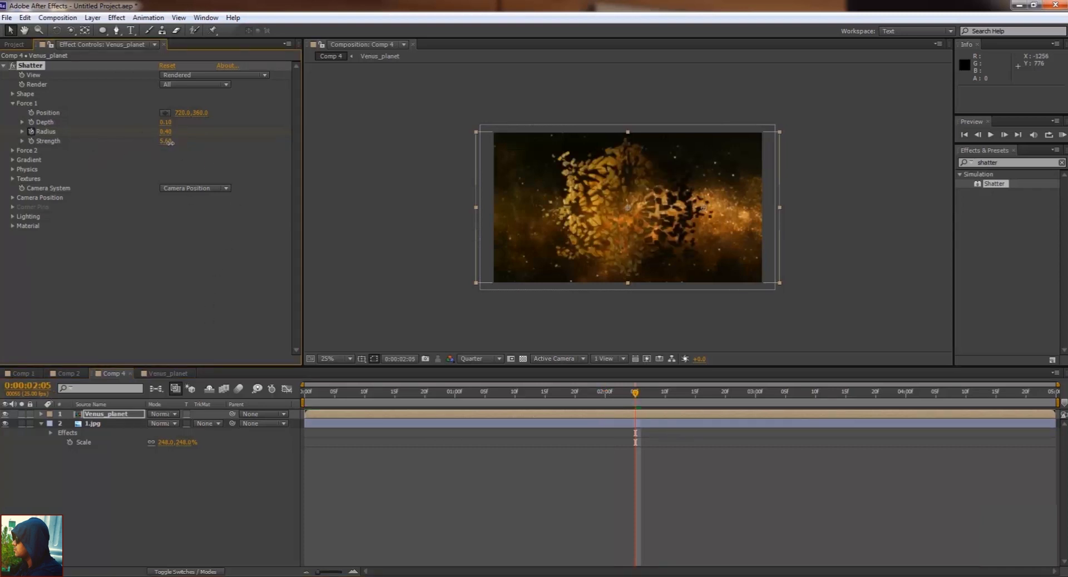
drag(169, 142, 165, 143)
text(9)
key(Return)
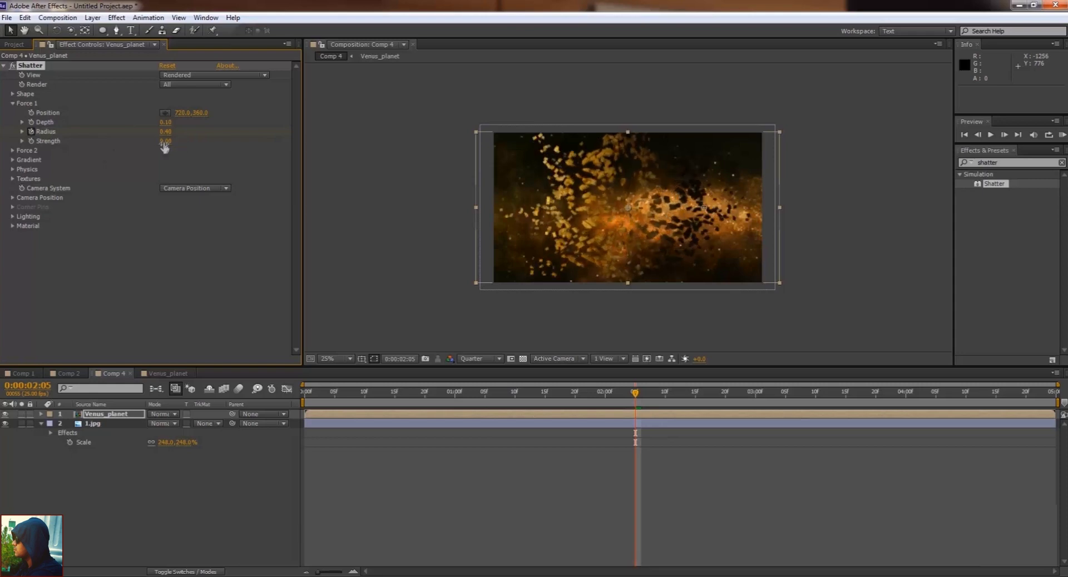
mouse_move(606, 396)
mouse_down()
mouse_move(894, 394)
mouse_move(348, 394)
mouse_move(731, 394)
mouse_move(607, 403)
mouse_up()
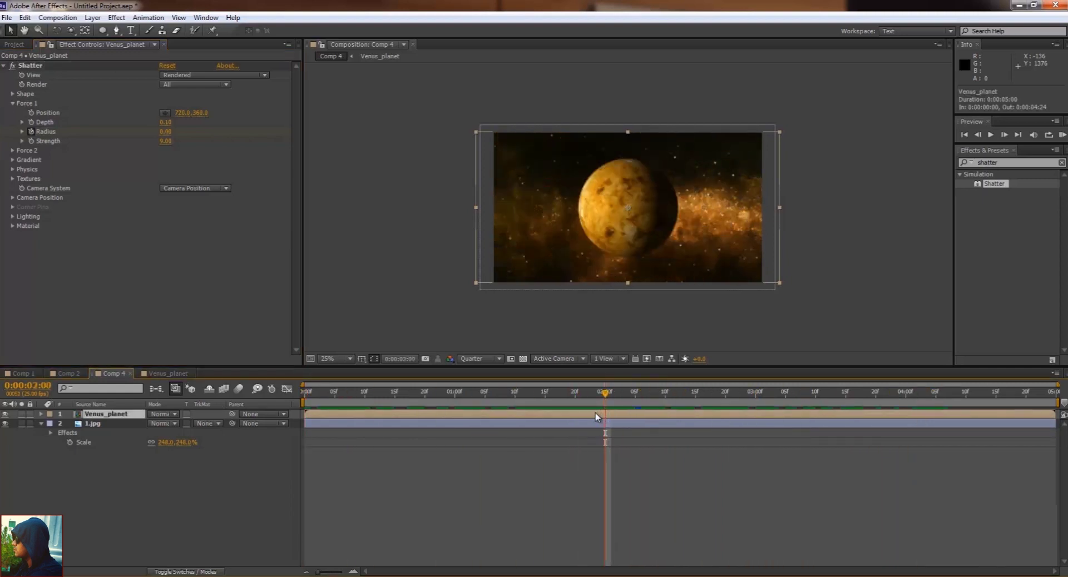
double_click(595, 414)
- Keyframe the CC Sphere Rotation Y, starting at -43° on the first frame
click(266, 276)
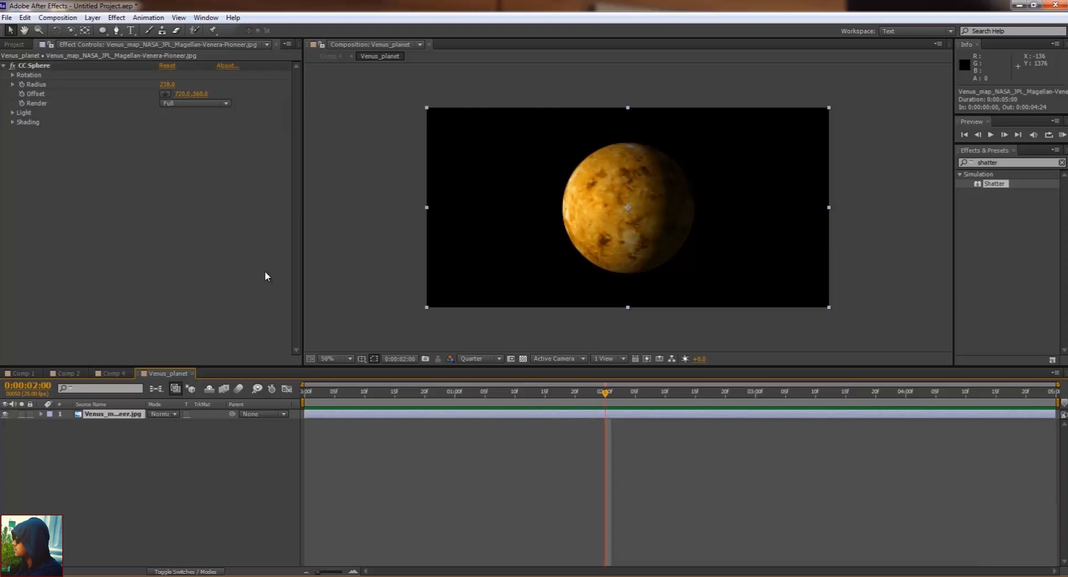
click(12, 75)
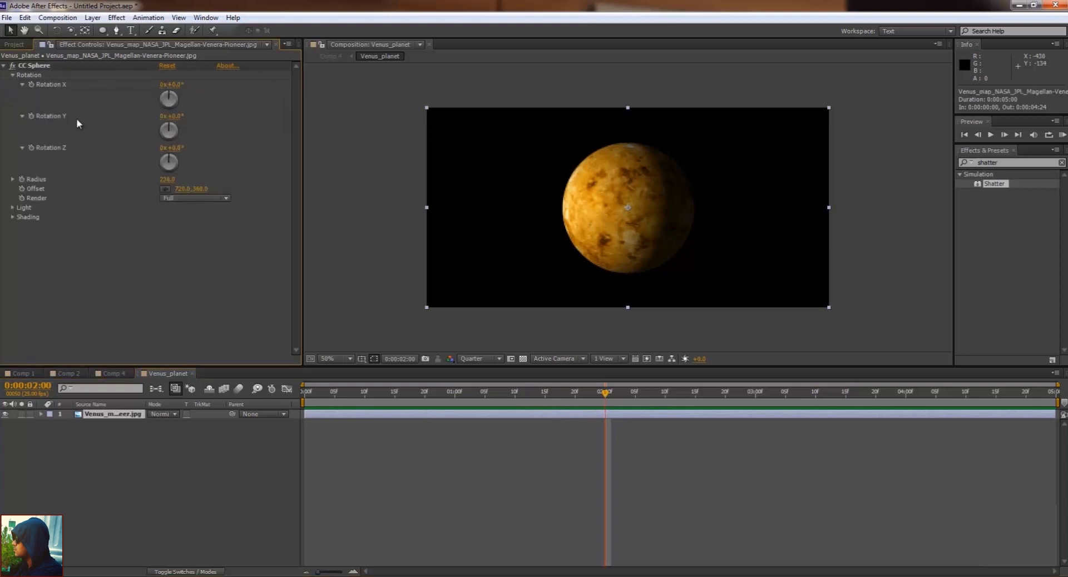
click(31, 116)
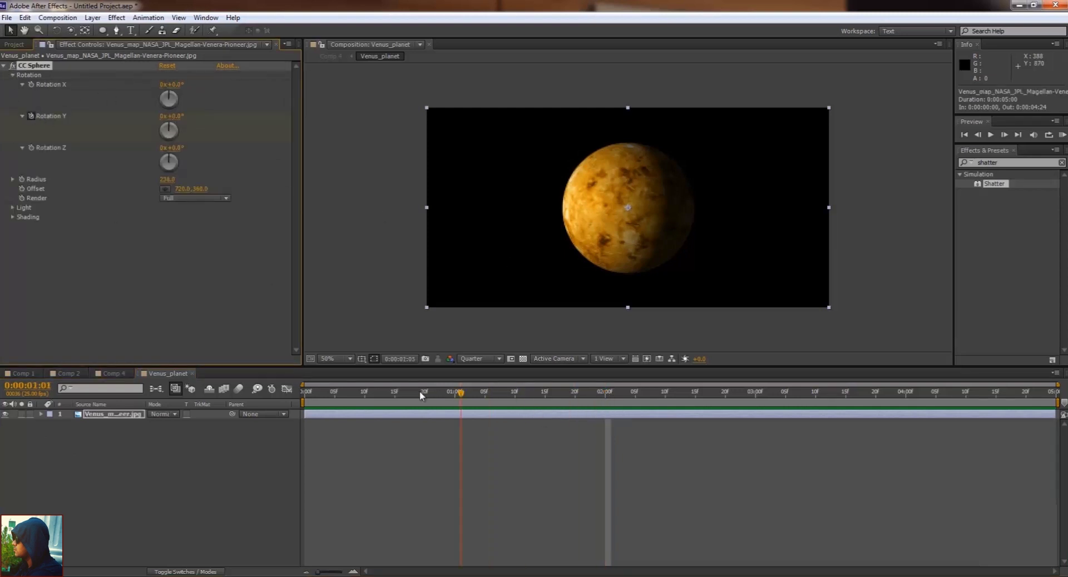
drag(319, 395, 304, 395)
drag(171, 129, 164, 125)
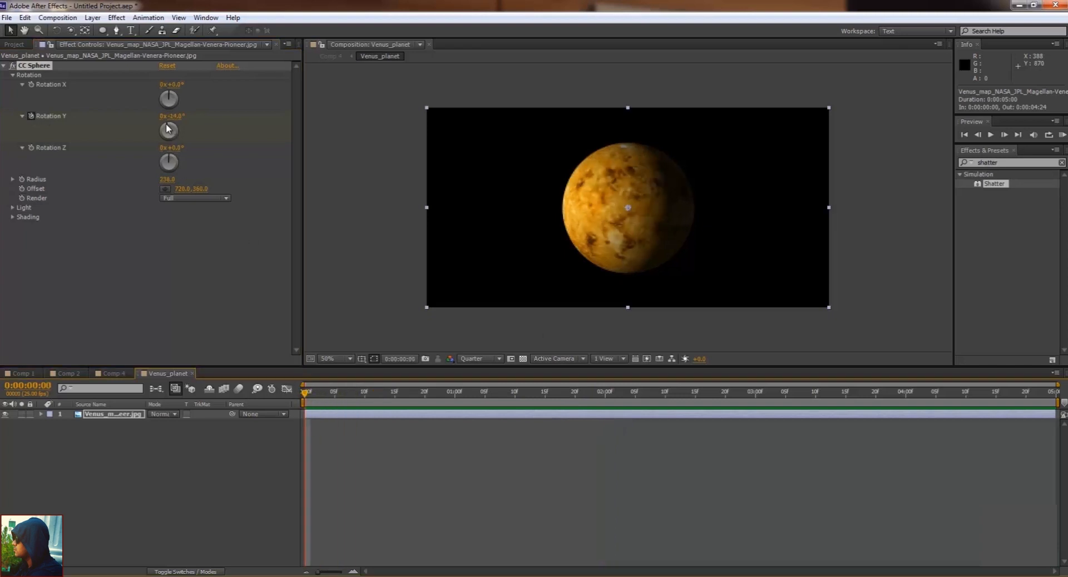
- Preview the planet's rotation, then scrub Comp 4 to about 0:00:01:17
mouse_move(316, 389)
mouse_down()
mouse_move(602, 415)
mouse_move(442, 392)
mouse_up()
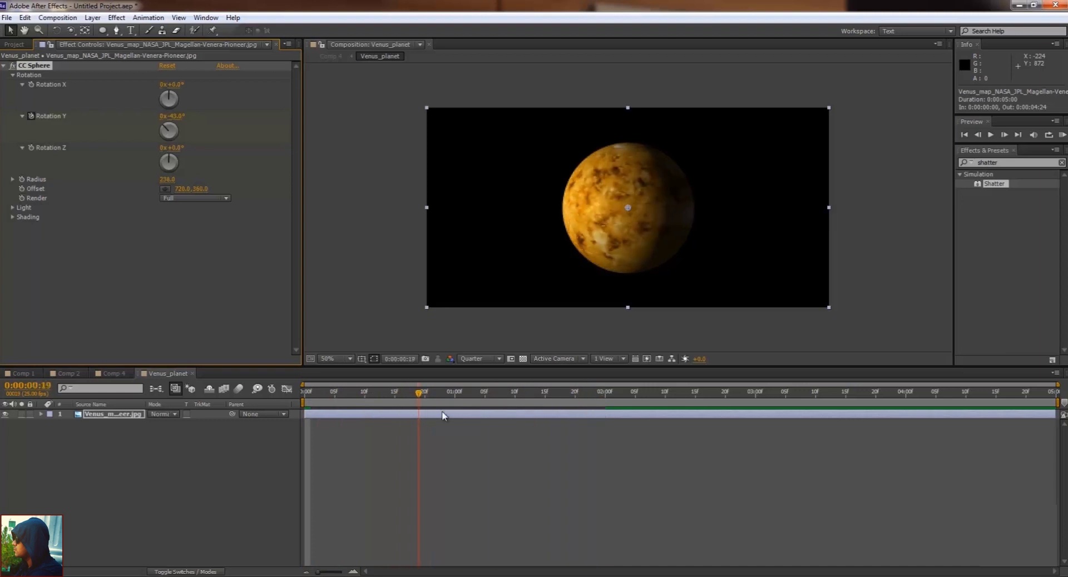
click(114, 373)
mouse_move(323, 397)
mouse_down()
mouse_move(569, 402)
mouse_move(352, 414)
mouse_move(330, 426)
mouse_move(605, 425)
mouse_up()
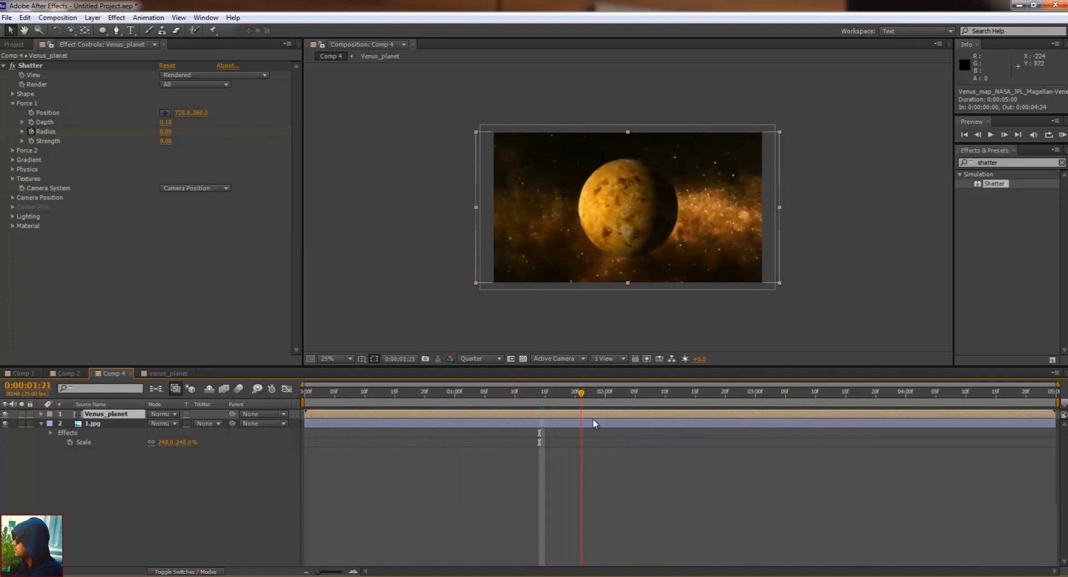
- Add the explosion composition from the Project panel as a layer in Comp 4
click(16, 44)
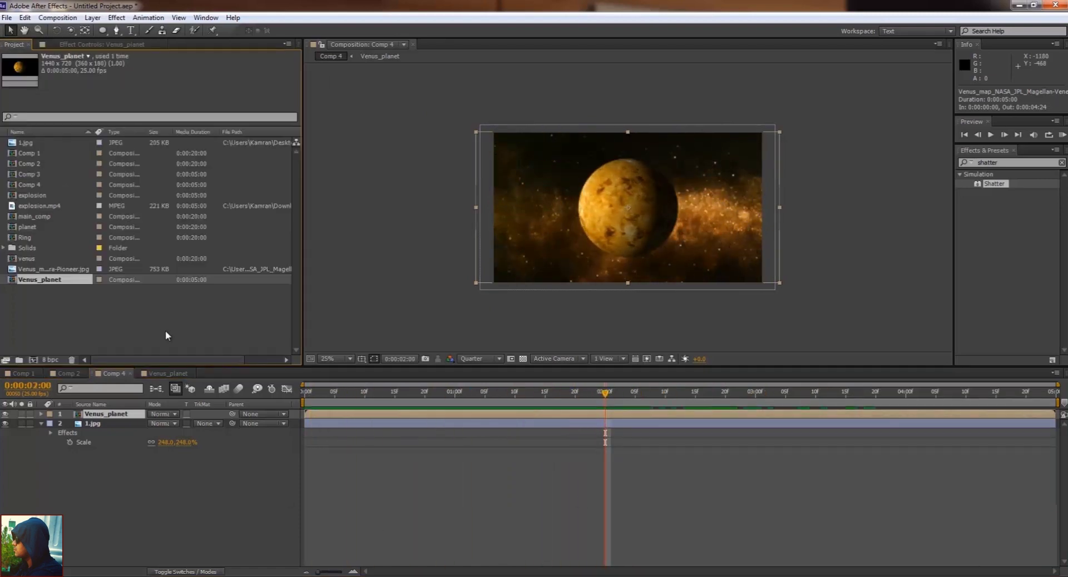
click(42, 206)
click(27, 196)
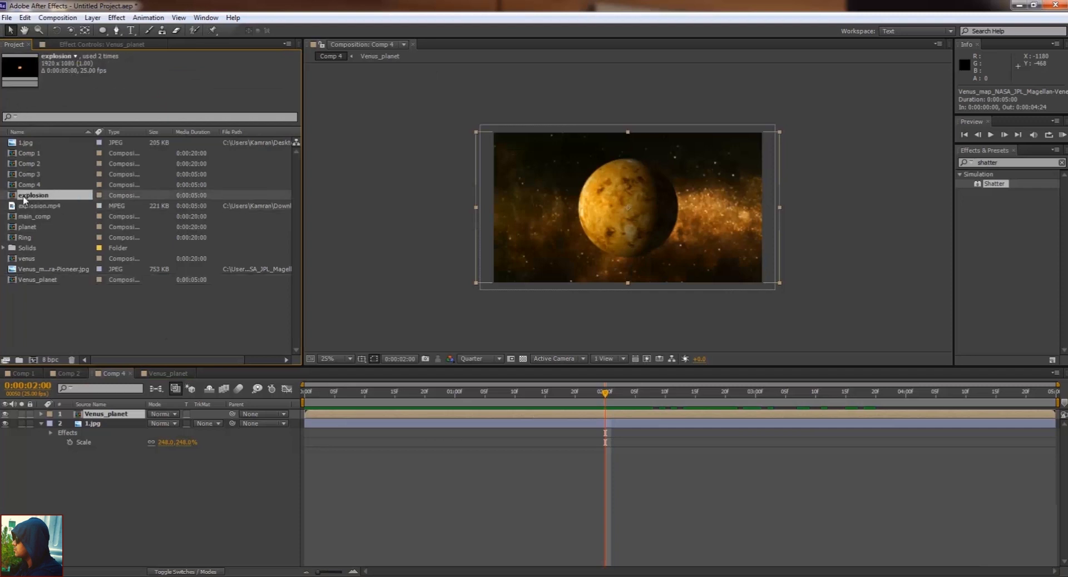
drag(23, 200, 665, 208)
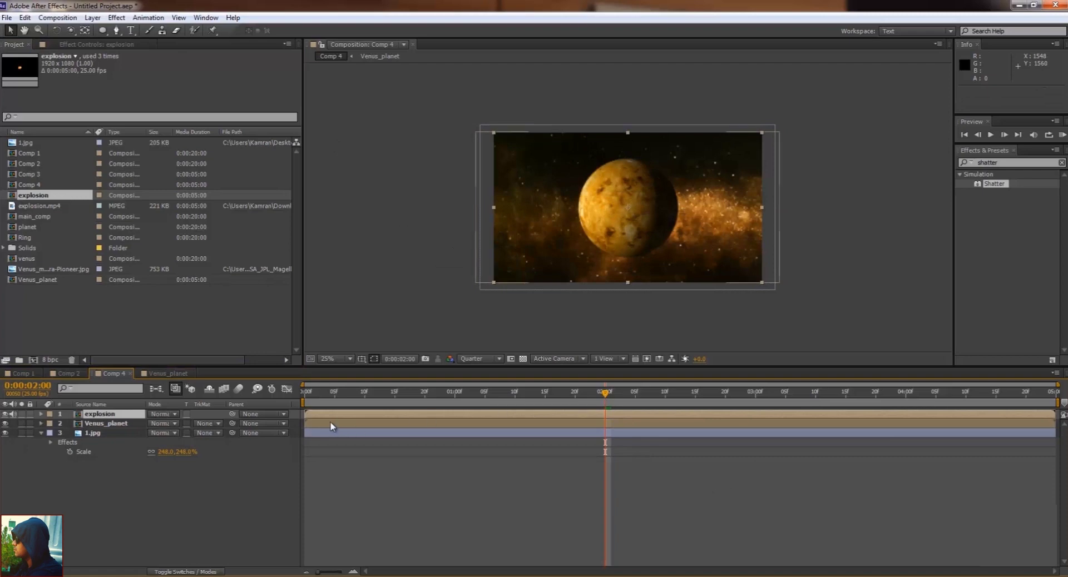
- Start the explosion layer at 0:00:01:24 and place it below Venus_planet, above the nebula
mouse_move(313, 417)
mouse_down()
mouse_move(609, 418)
mouse_move(666, 399)
mouse_move(604, 402)
mouse_up()
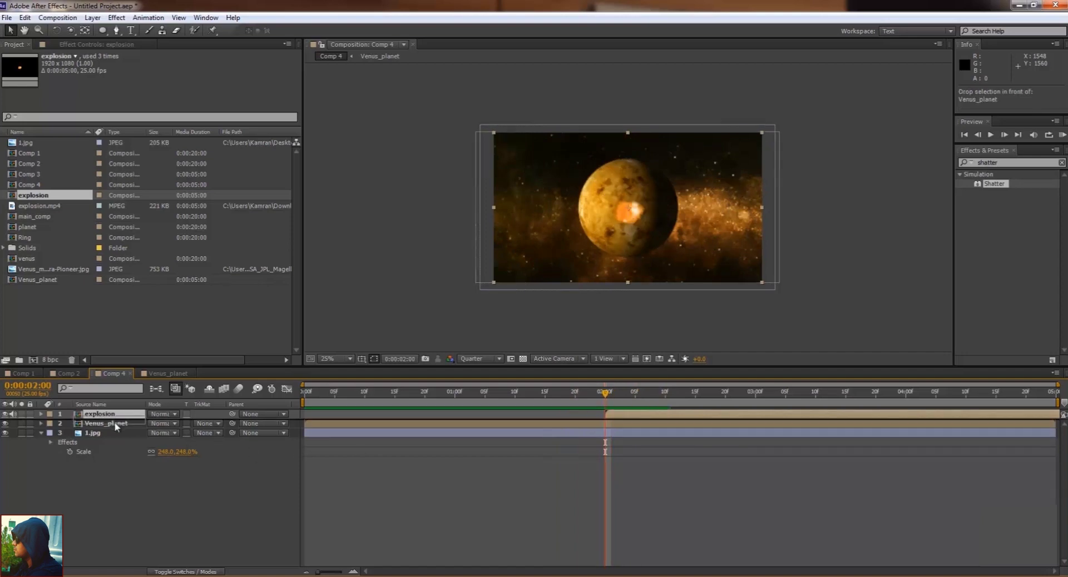
key(ctrl+bracketleft)
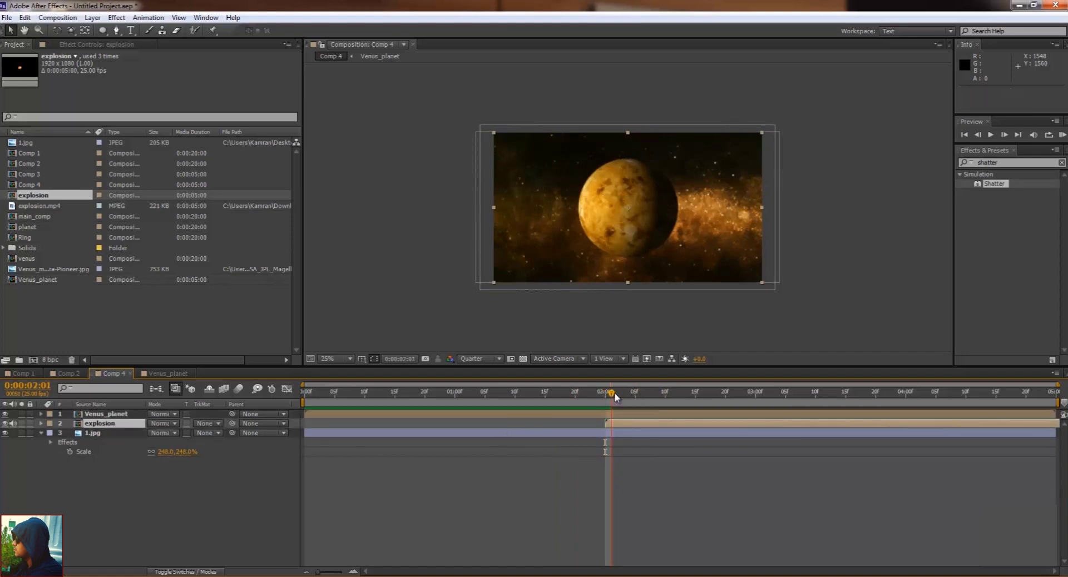
mouse_move(615, 394)
mouse_down()
mouse_move(643, 397)
mouse_move(601, 405)
mouse_move(635, 398)
mouse_up()
key(s)
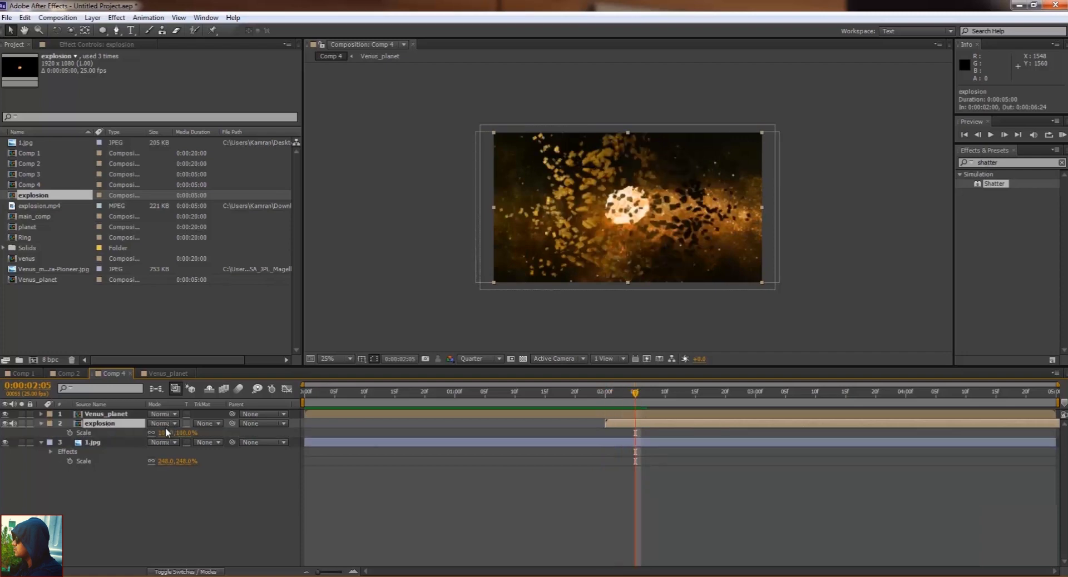
drag(166, 433, 408, 452)
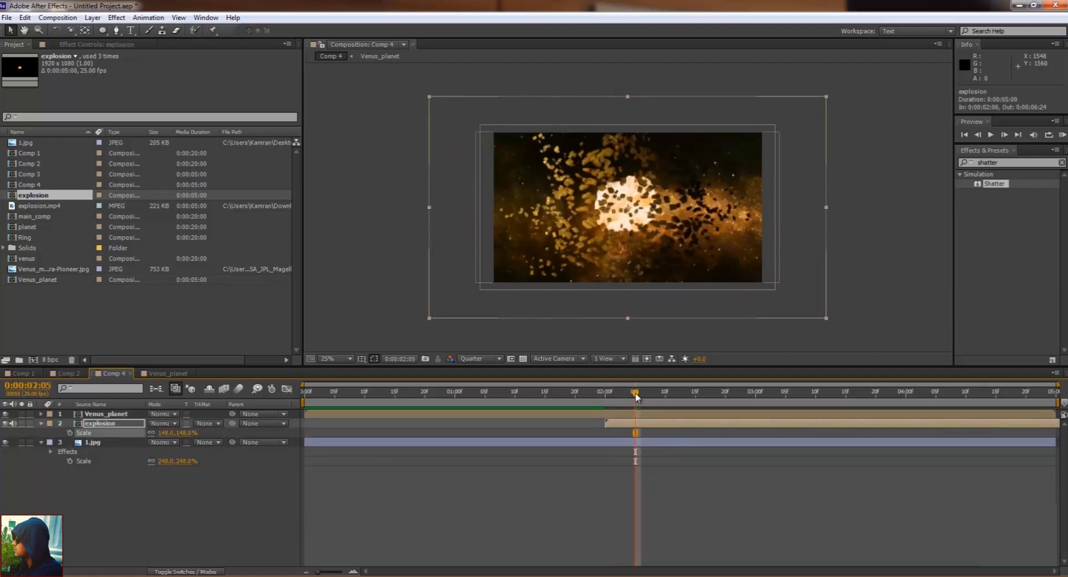
drag(635, 395, 618, 401)
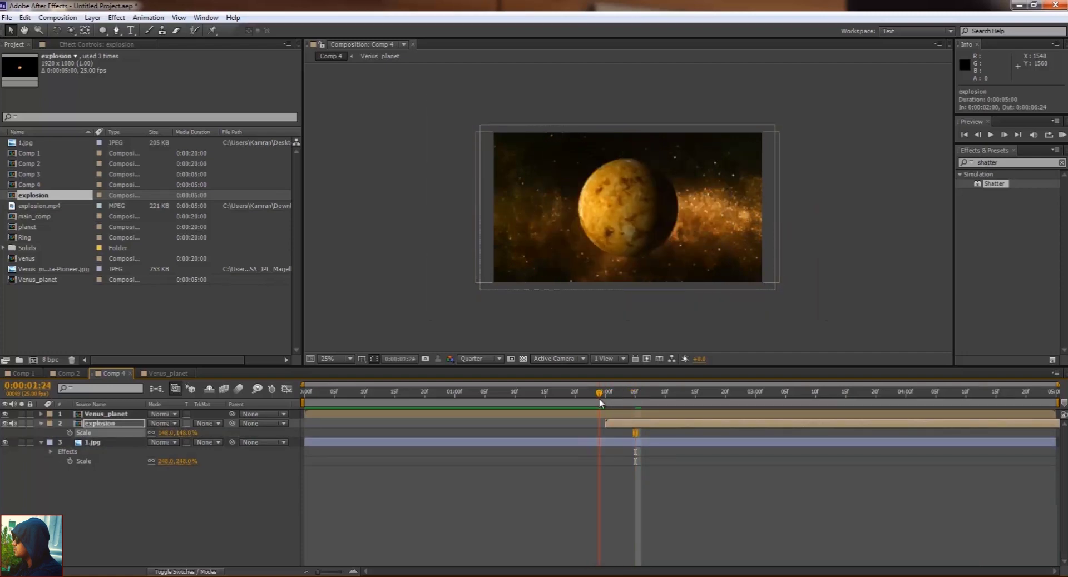
click(621, 423)
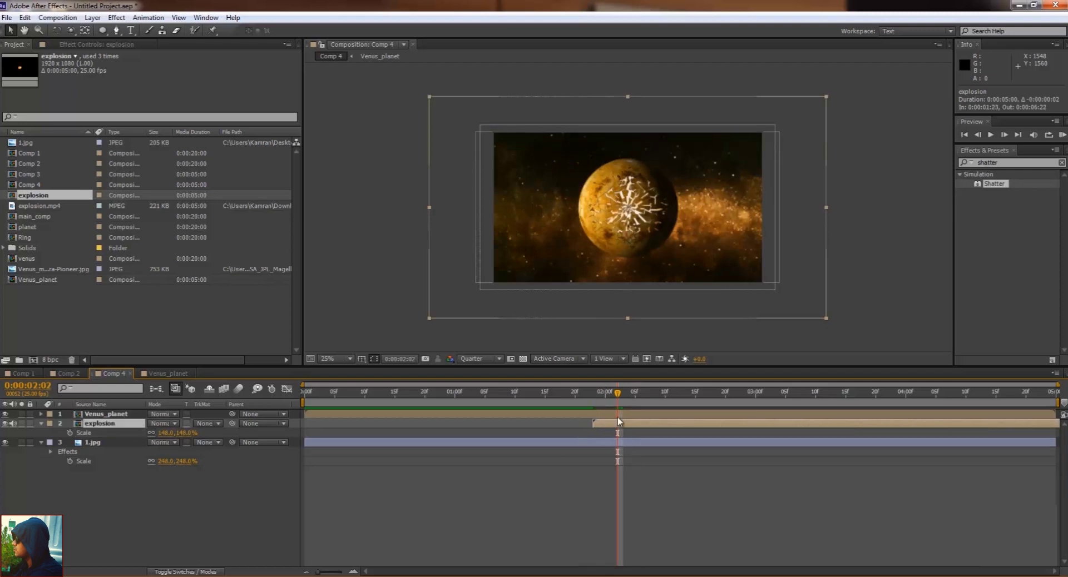
mouse_move(617, 401)
mouse_down()
mouse_move(774, 415)
mouse_move(792, 436)
mouse_up()
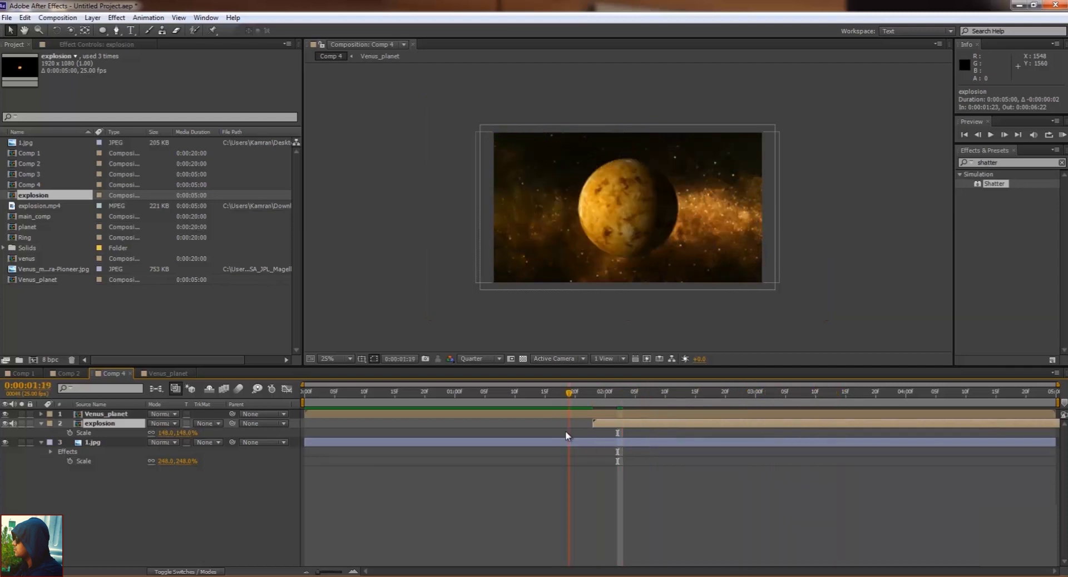
mouse_move(667, 440)
mouse_down()
mouse_move(693, 438)
mouse_move(630, 428)
mouse_up()
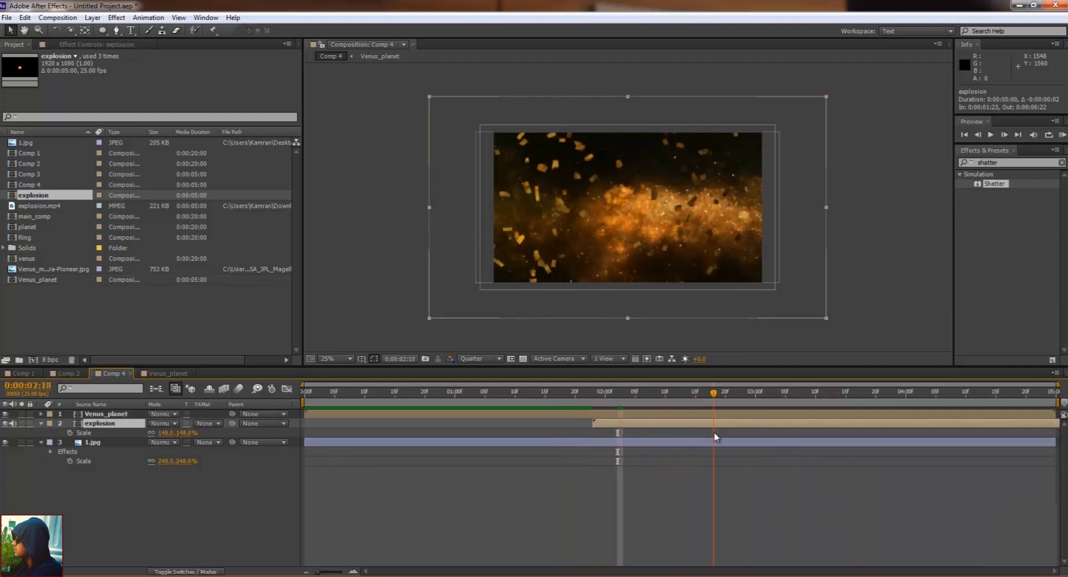
click(631, 429)
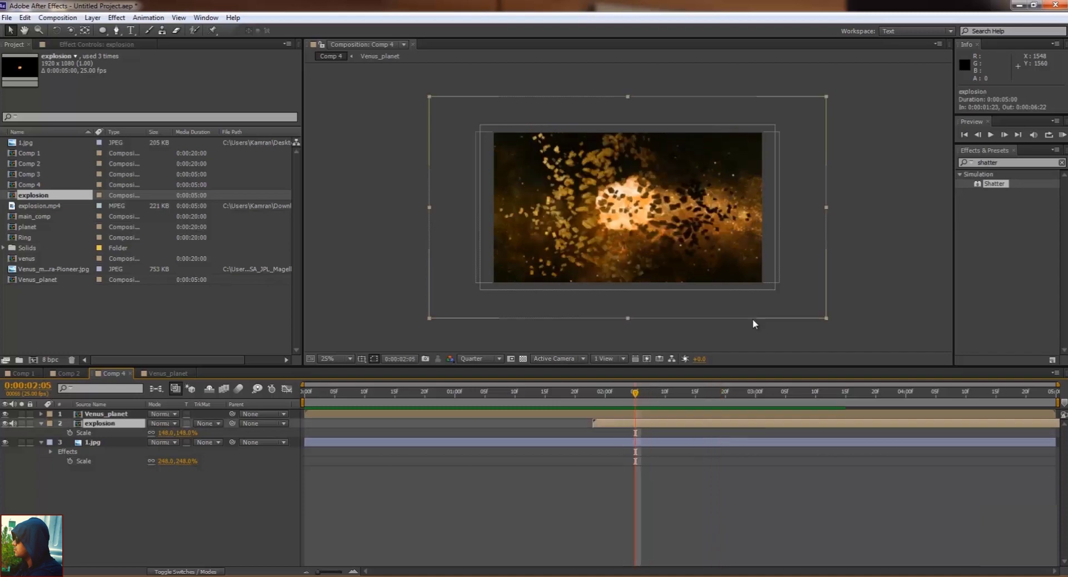
- Search Effects & Presets for 'glow' and apply Glow to the explosion layer
double_click(1010, 162)
text(glo)
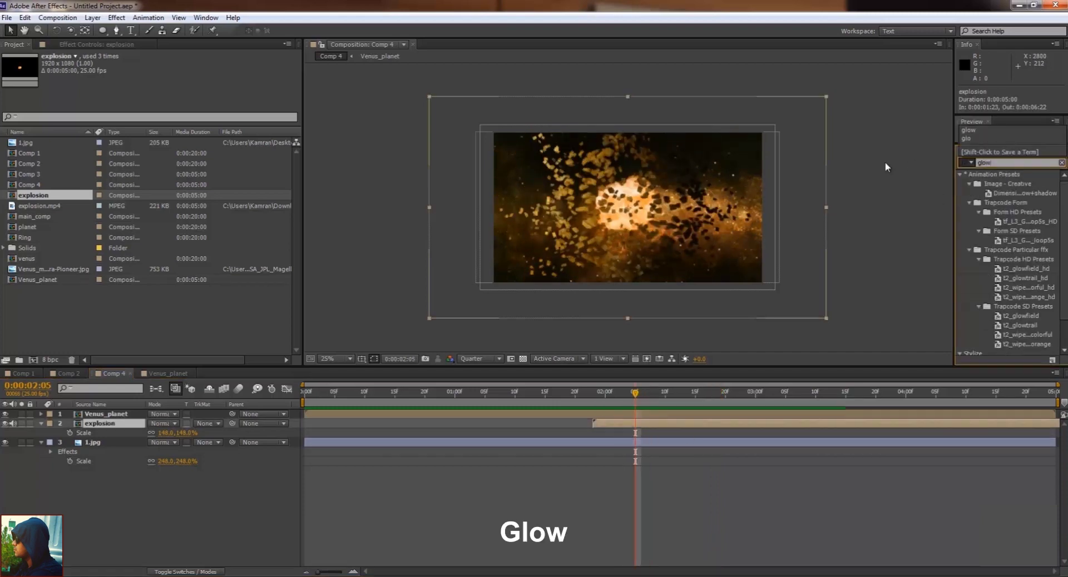
text(w)
drag(979, 331, 652, 423)
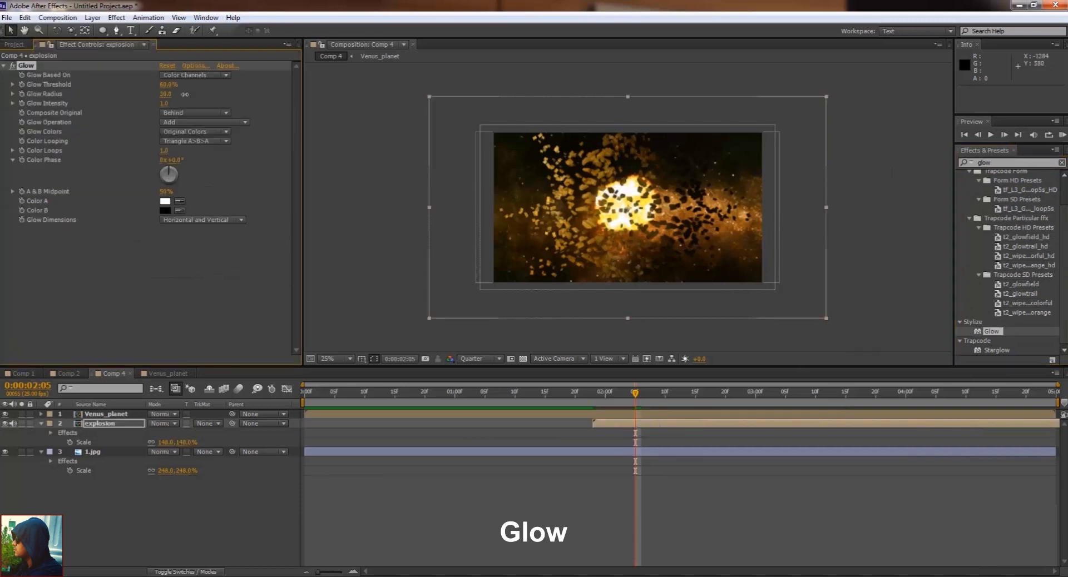
- Enlarge the Glow Radius, set Glow Threshold to 79.5%, and return to just before the planet cracks
drag(184, 95, 231, 95)
scroll(623, 206, up, 2)
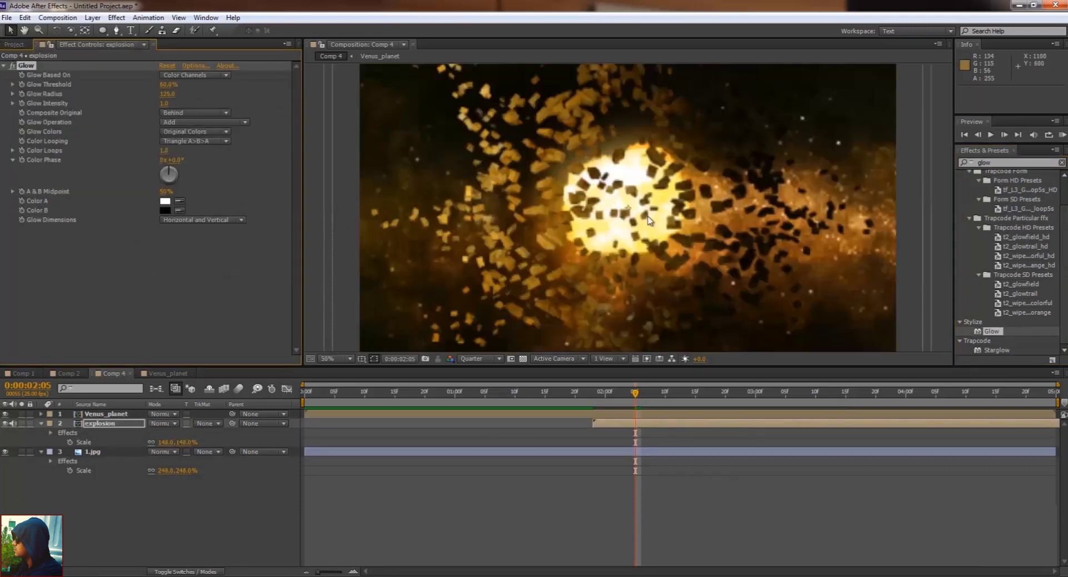
mouse_move(157, 85)
mouse_down()
mouse_move(192, 85)
mouse_move(143, 91)
mouse_up()
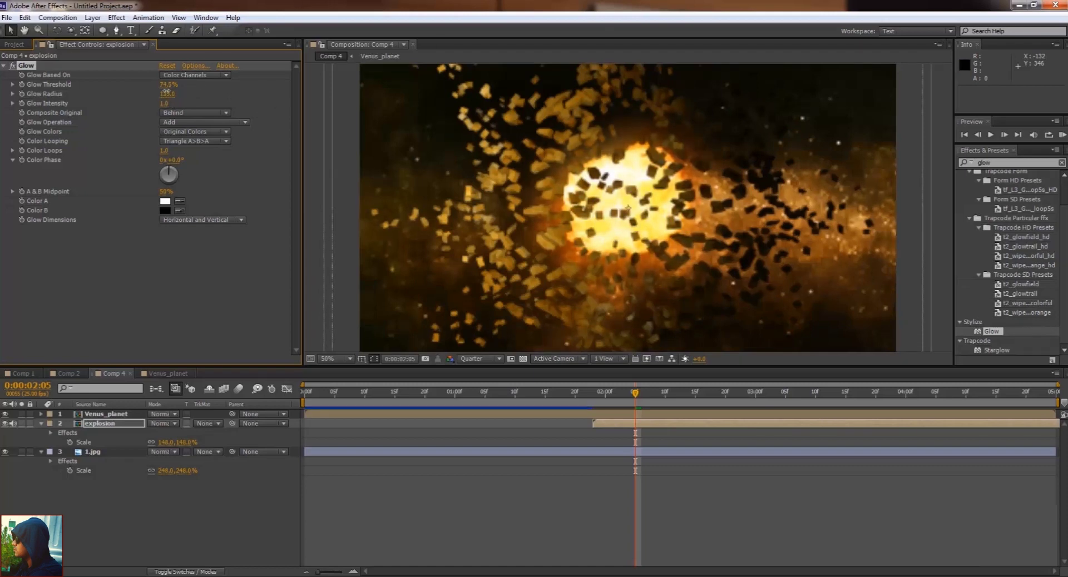
scroll(860, 291, down, 2)
mouse_move(634, 393)
mouse_down()
mouse_move(618, 393)
mouse_move(728, 410)
mouse_move(618, 410)
mouse_up()
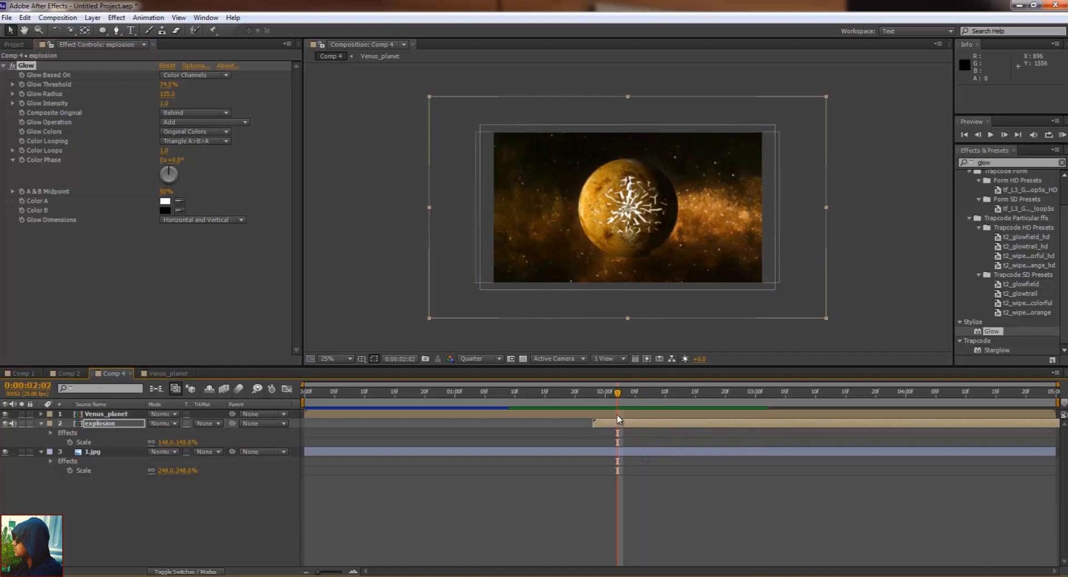
drag(619, 400, 600, 400)
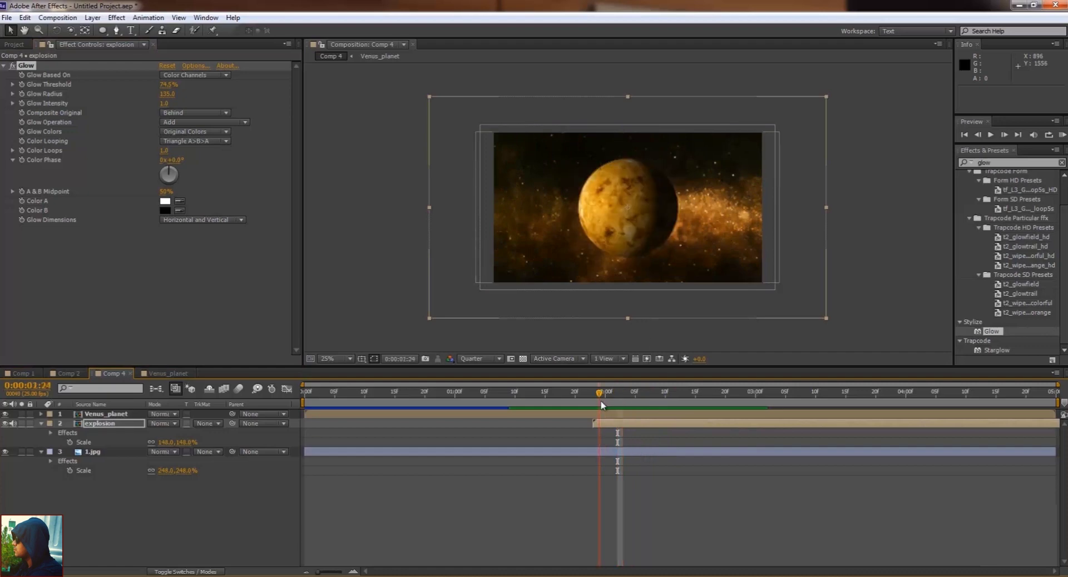
- Create a new square composition 1080 pixels wide
click(57, 17)
click(58, 32)
double_click(475, 236)
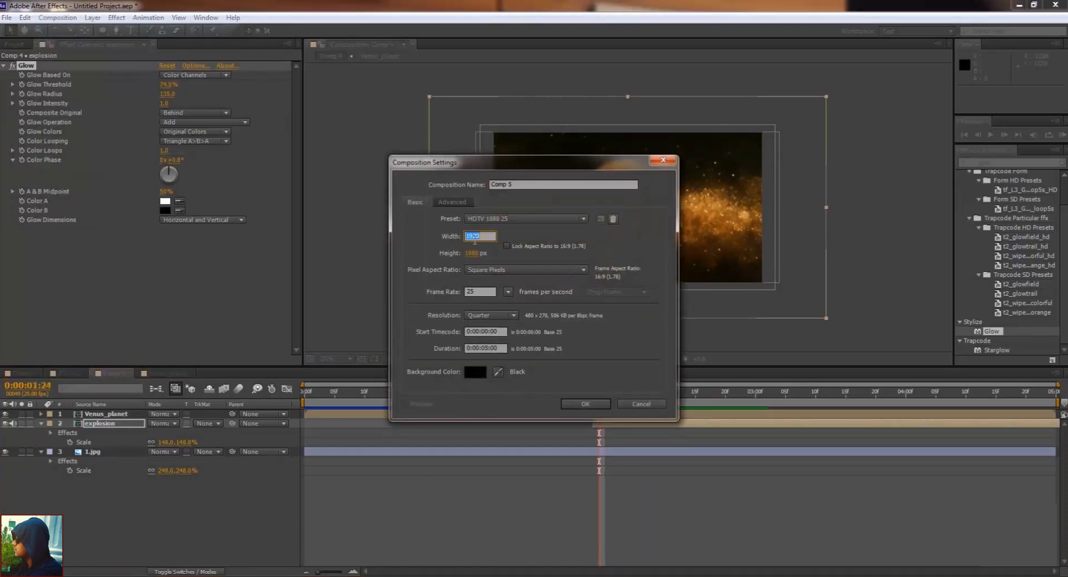
text(1080)
key(Return)
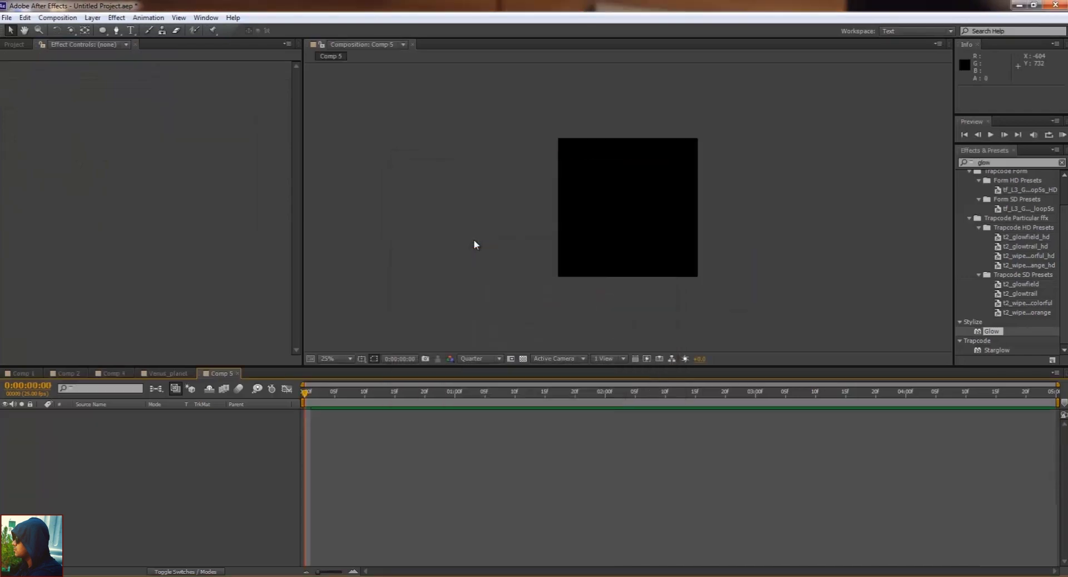
- Add an orange solid layer and fit an ellipse mask to make it a circle
right_click(426, 447)
mouse_move(579, 451)
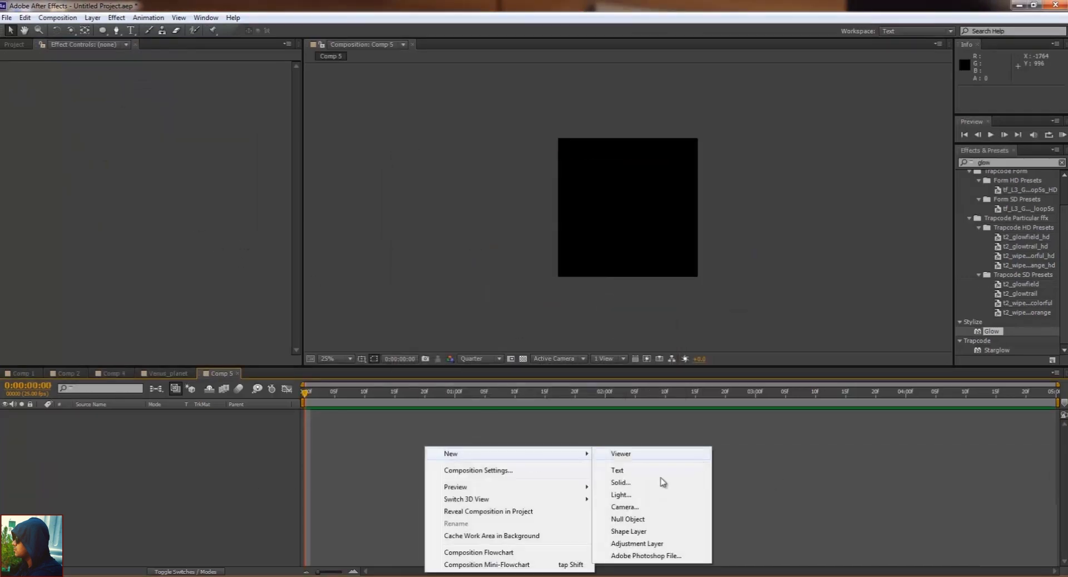
click(660, 482)
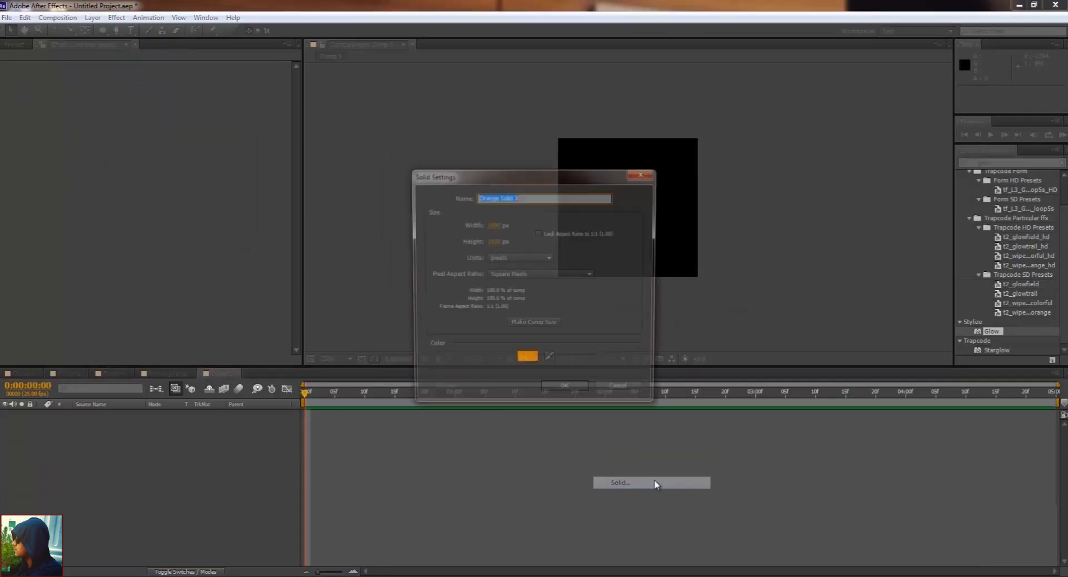
click(567, 392)
double_click(103, 31)
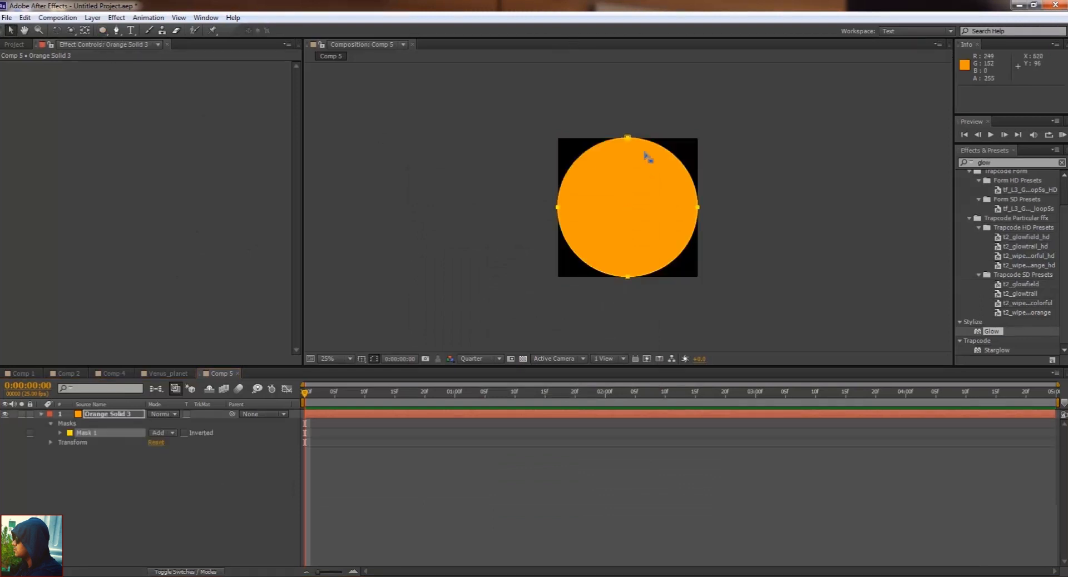
- Draw a second, smaller ellipse mask inside the circle and select Mask 1 and Mask 2
click(102, 31)
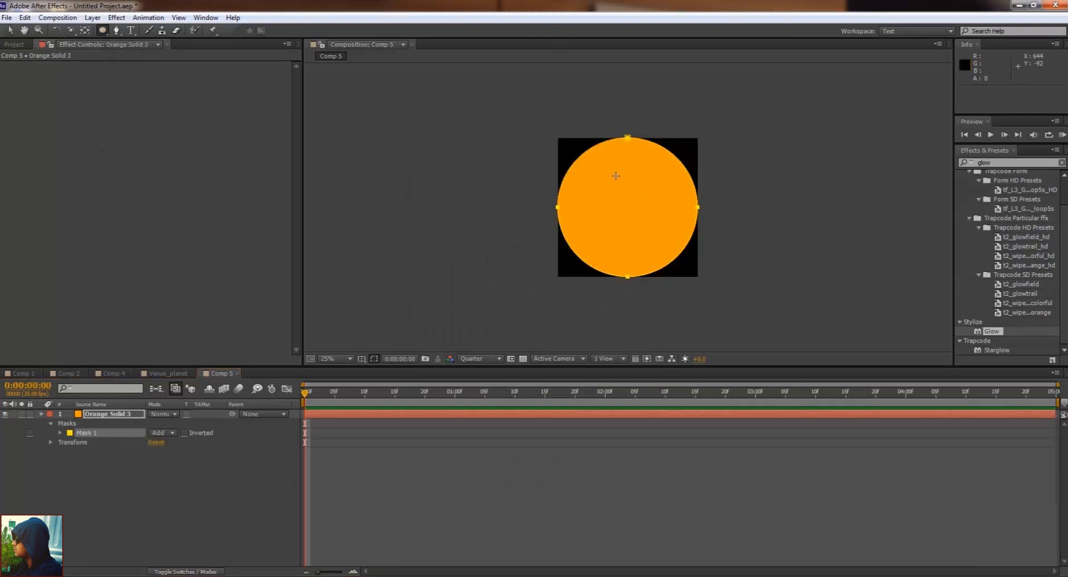
drag(571, 152, 689, 267)
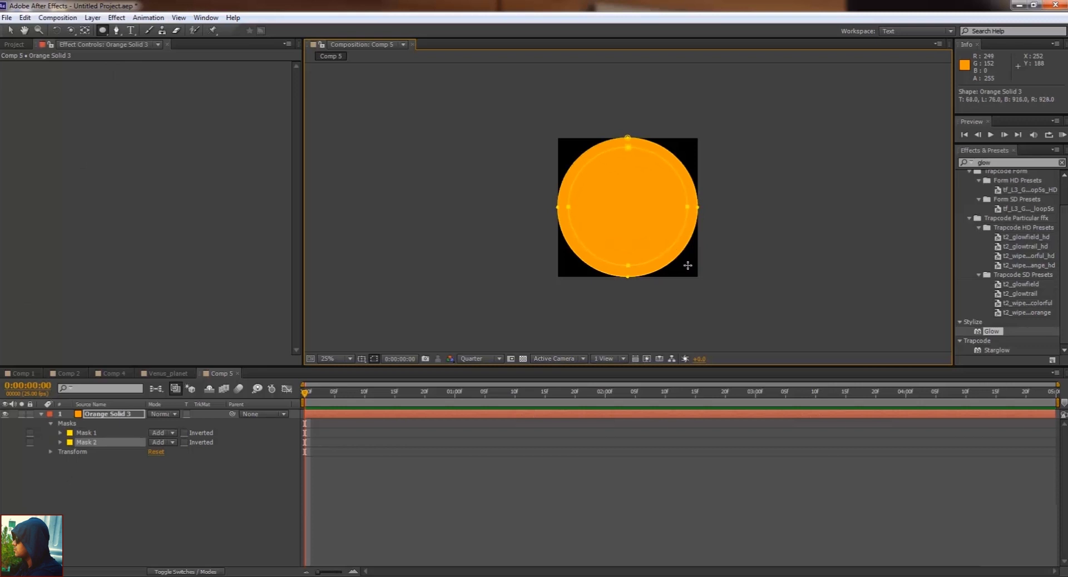
click(81, 433)
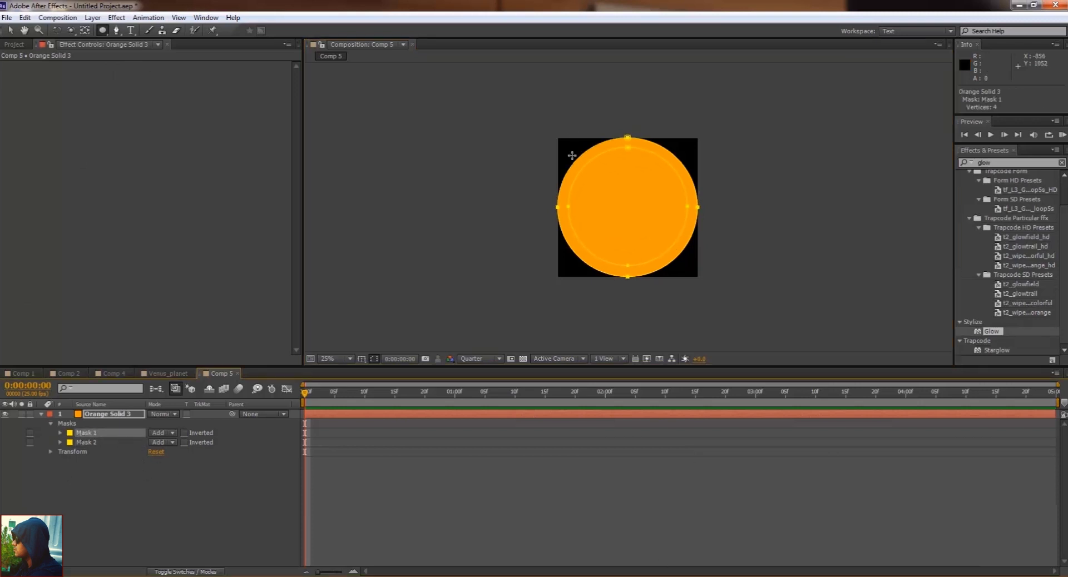
click(86, 442)
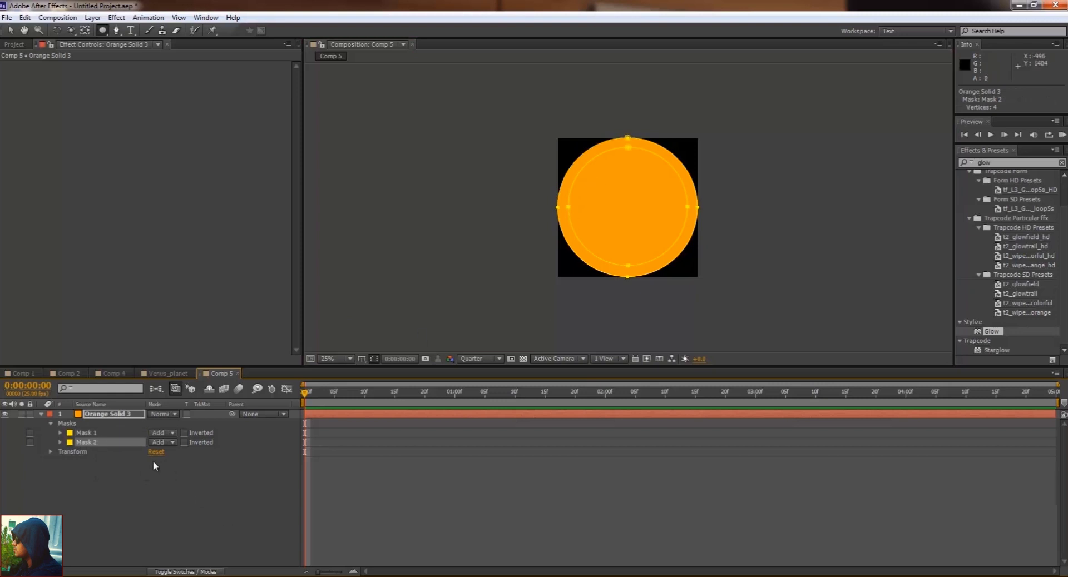
- Set Mask 2 to Subtract to form a ring and feather its inner edge to about 50 pixels
click(160, 443)
click(177, 479)
key(period)
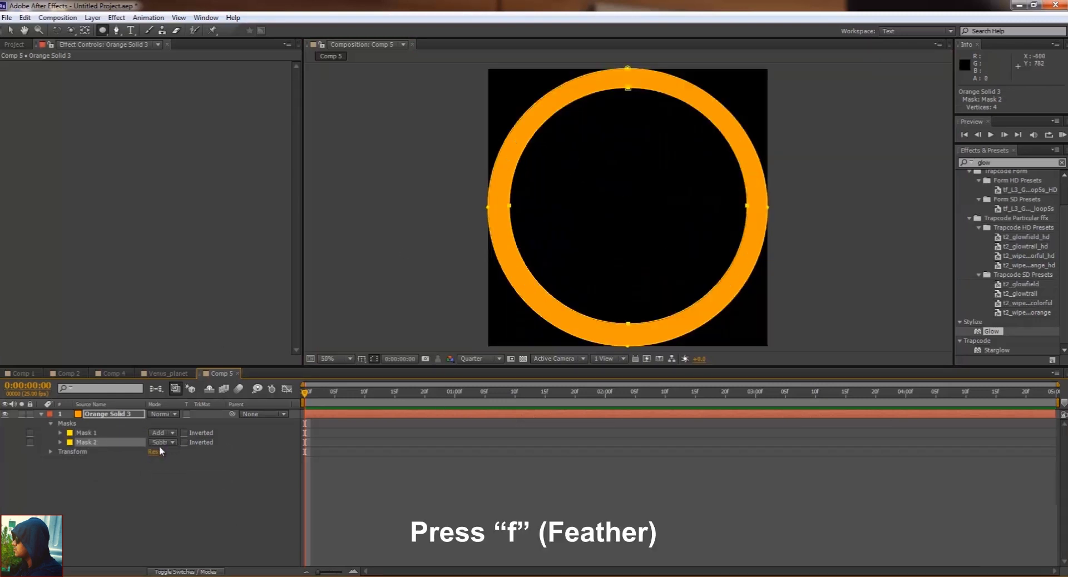
key(f)
key(Return)
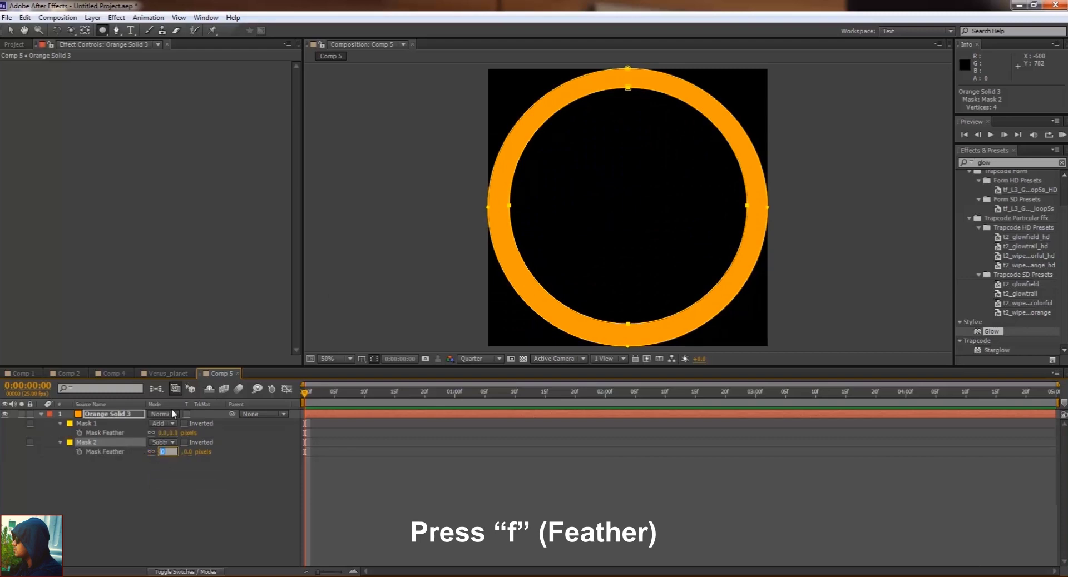
mouse_move(162, 452)
mouse_down()
mouse_move(174, 457)
mouse_move(165, 454)
mouse_up()
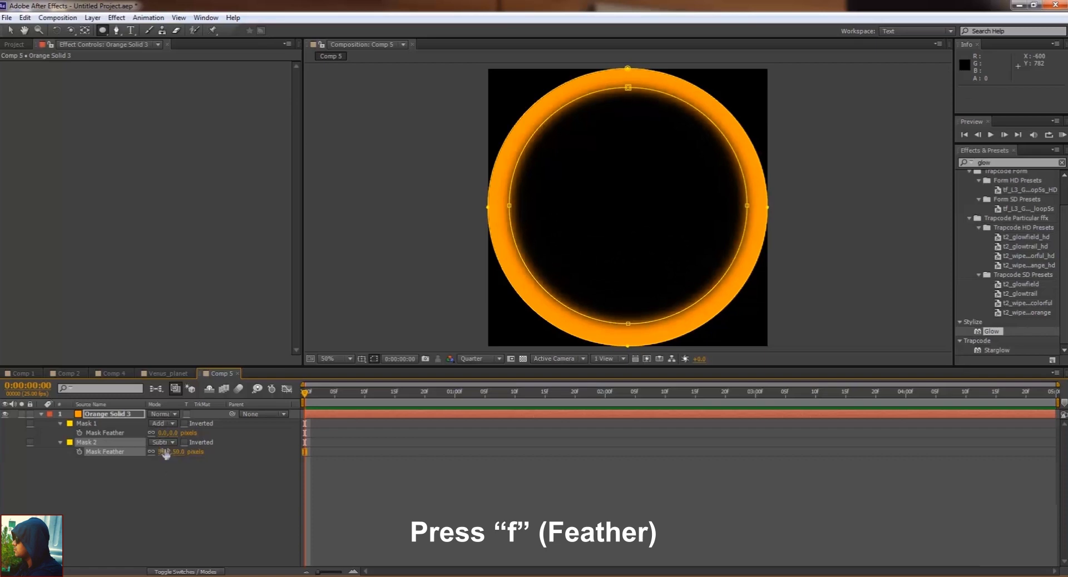
click(98, 433)
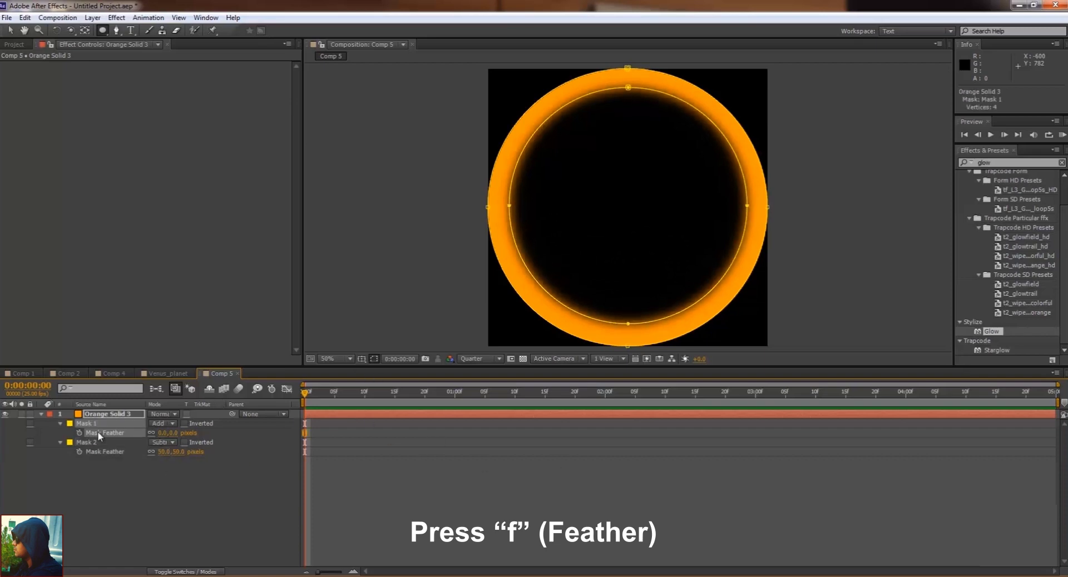
- Scale the ring layer down to about 97%, then return to Comp 4 and select Venus_planet
key(v)
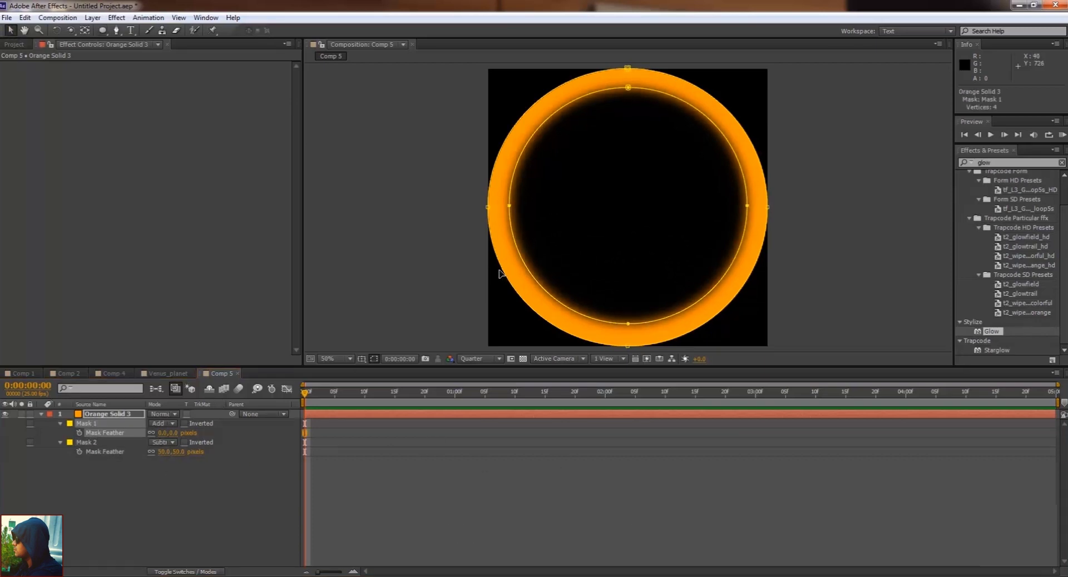
click(562, 256)
drag(767, 68, 766, 71)
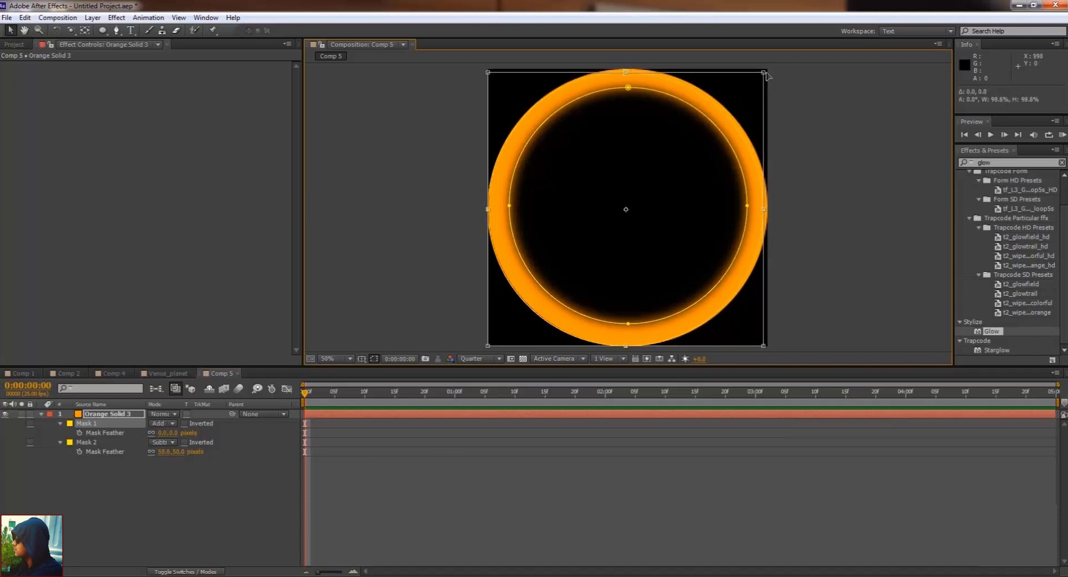
click(842, 160)
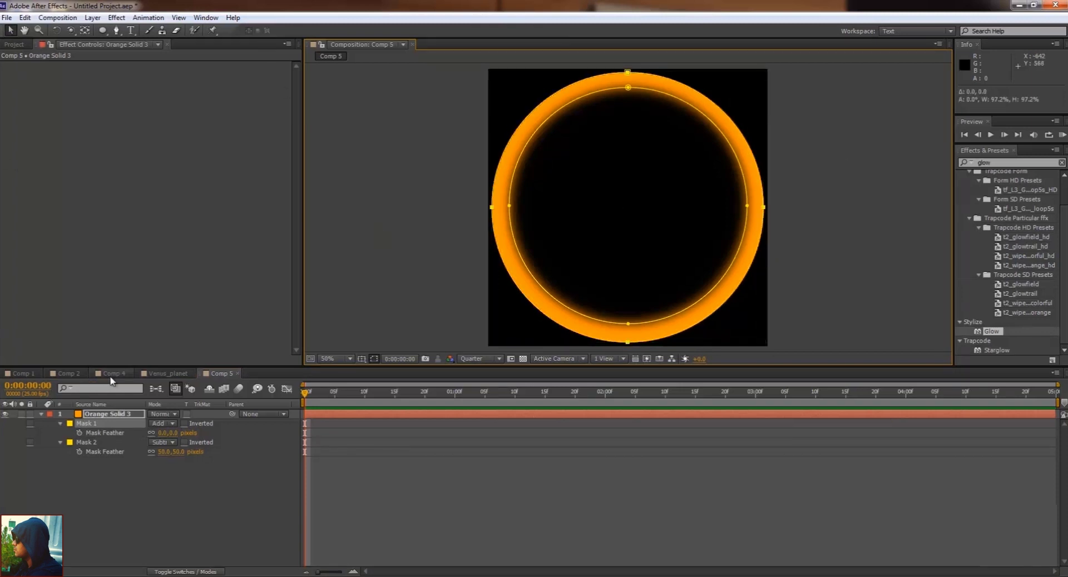
click(111, 375)
click(581, 415)
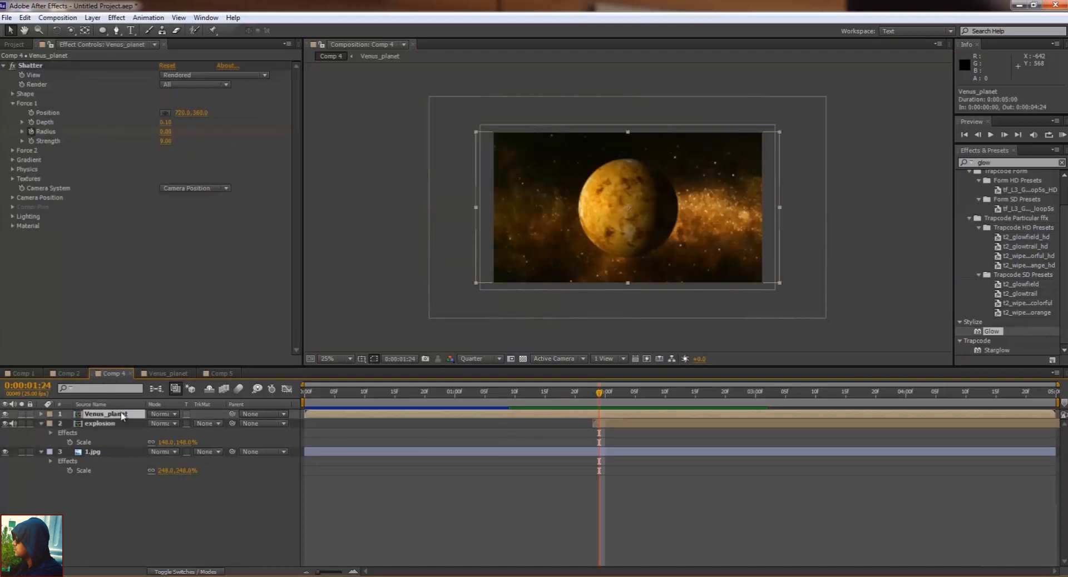
- Add Camera 1 to Comp 4 with default settings
right_click(224, 535)
mouse_move(256, 414)
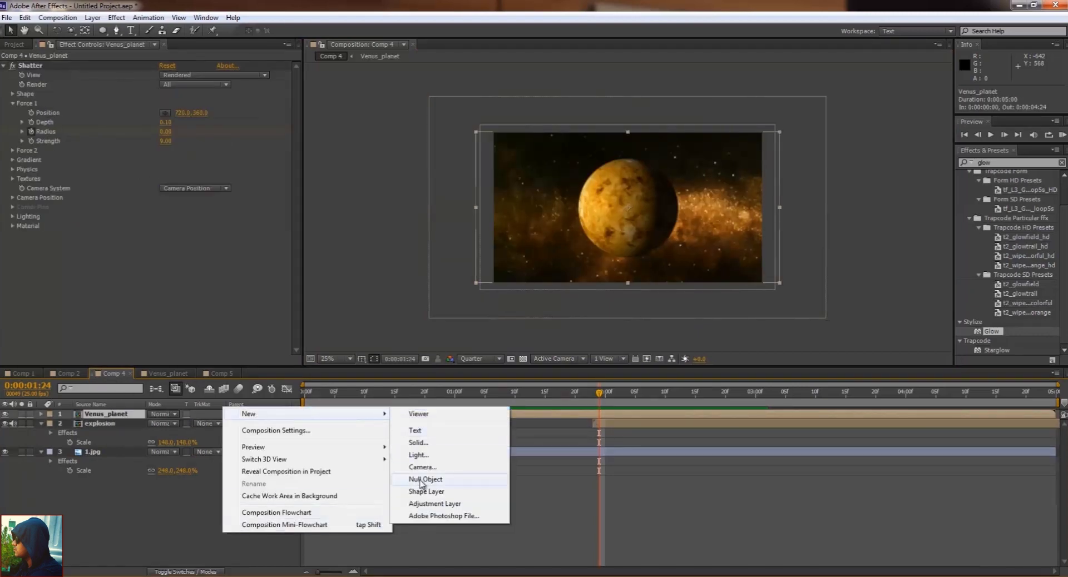
click(420, 468)
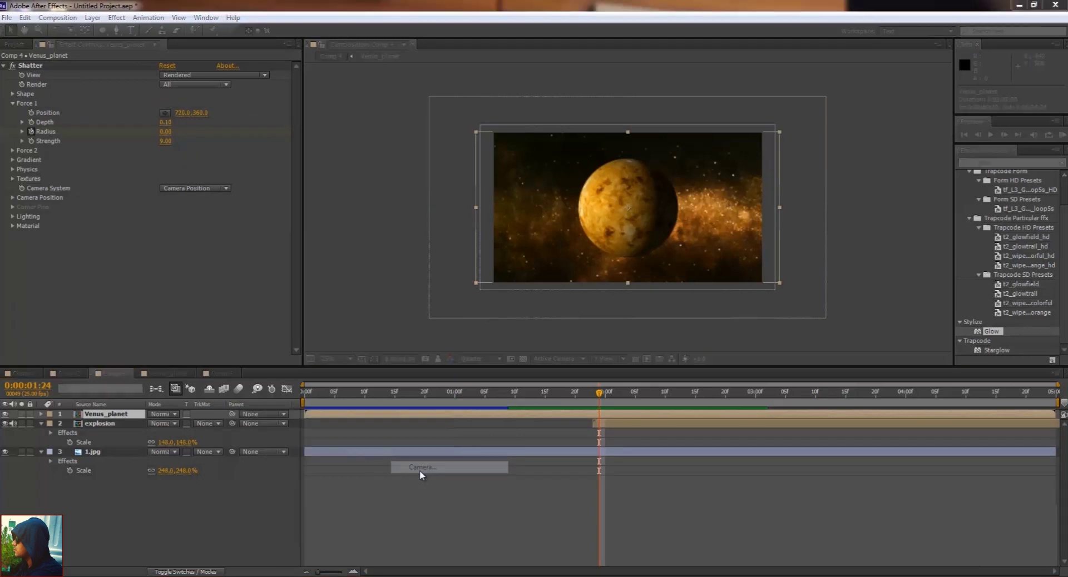
click(646, 414)
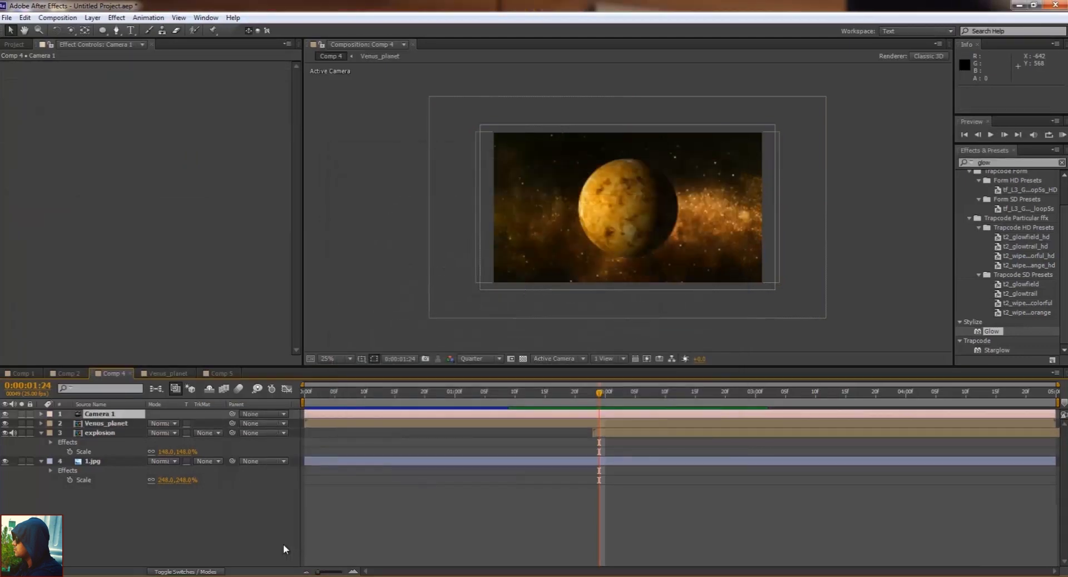
- Make the Venus_planet, explosion and 1.jpg layers 3D and bring up Venus_planet's Shatter settings
drag(209, 421, 210, 433)
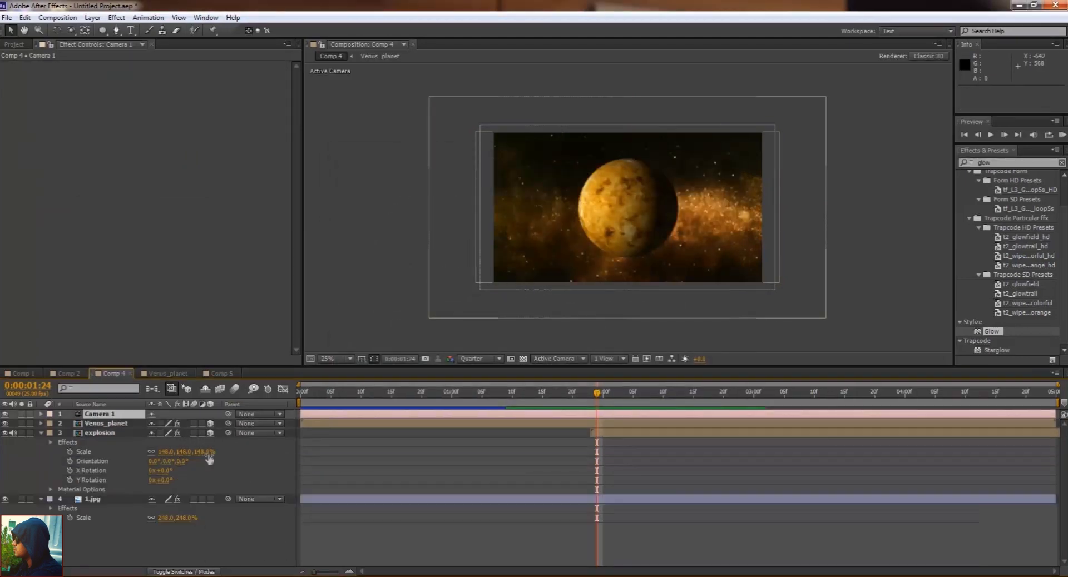
click(208, 497)
click(40, 433)
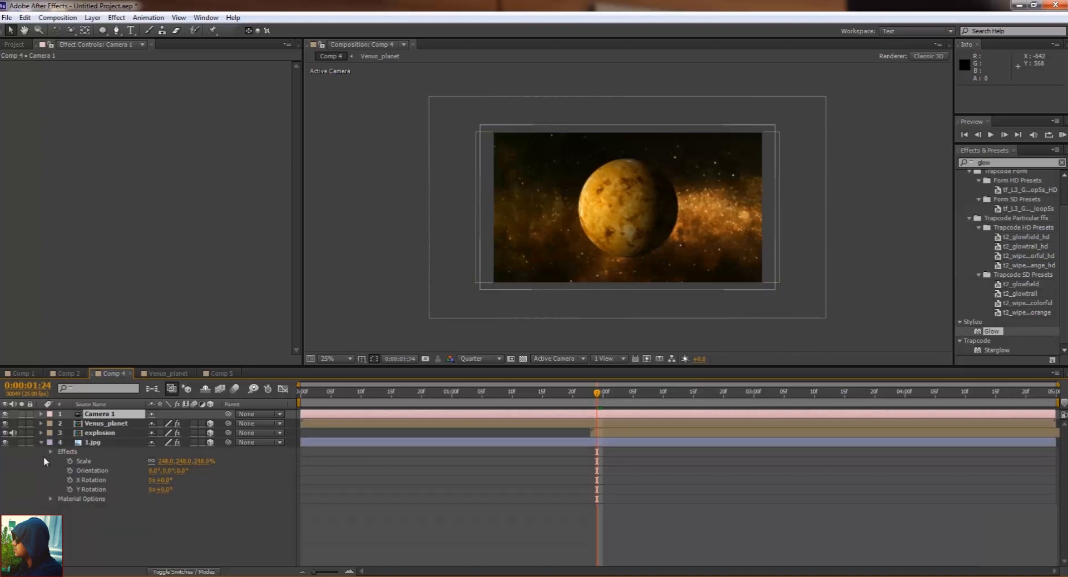
click(41, 443)
click(396, 425)
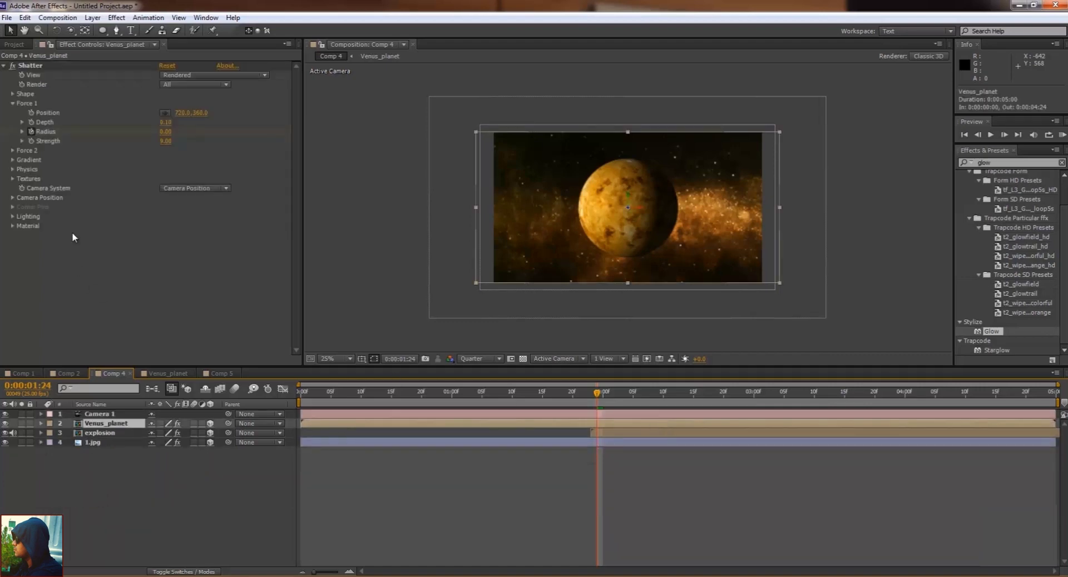
click(12, 160)
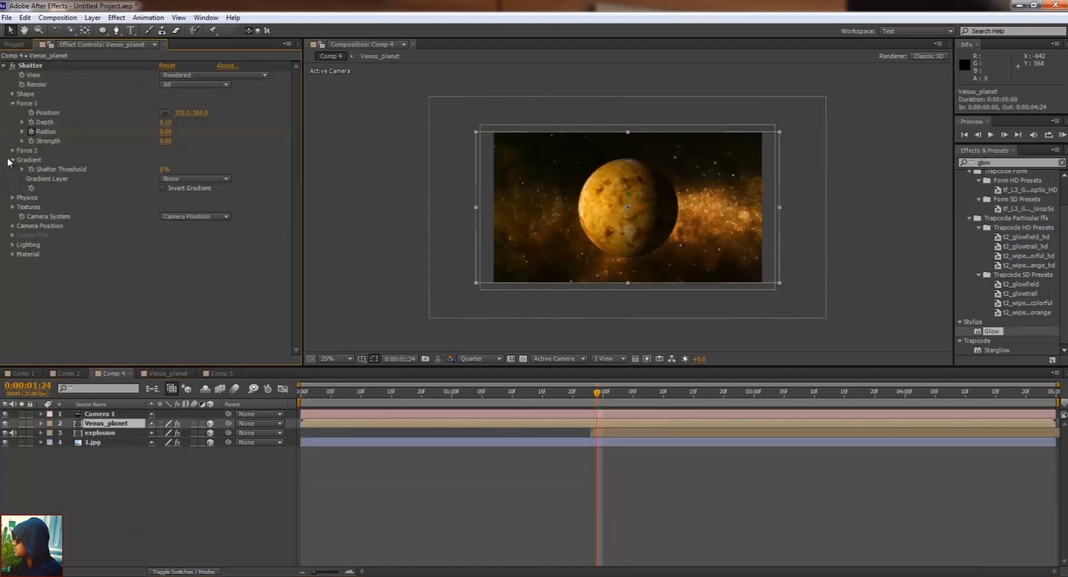
- Set the Shatter Gravity to 0 and preview the shatter later in the timeline
click(12, 161)
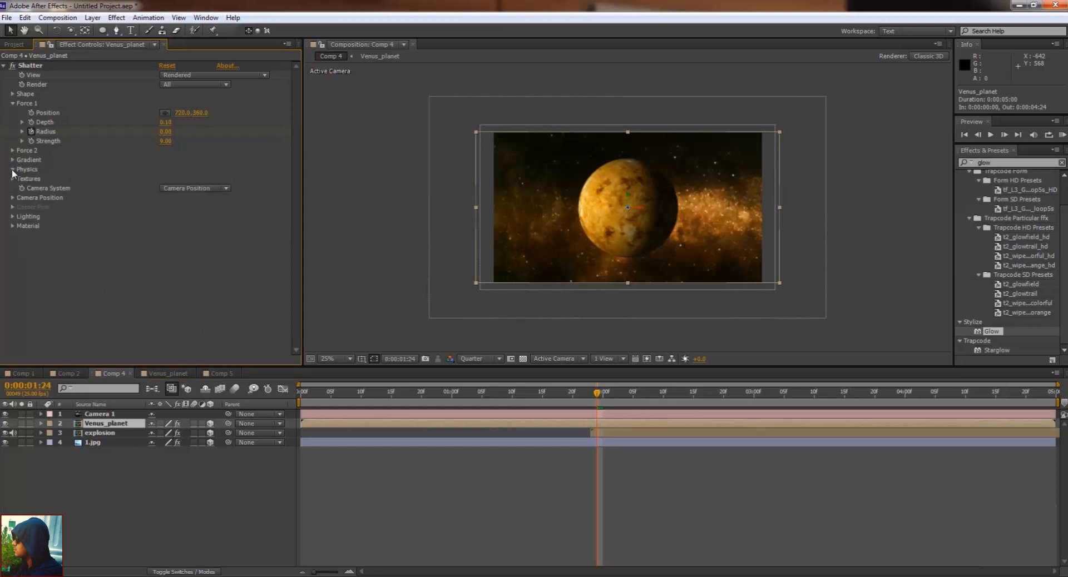
click(12, 170)
text(0)
key(Return)
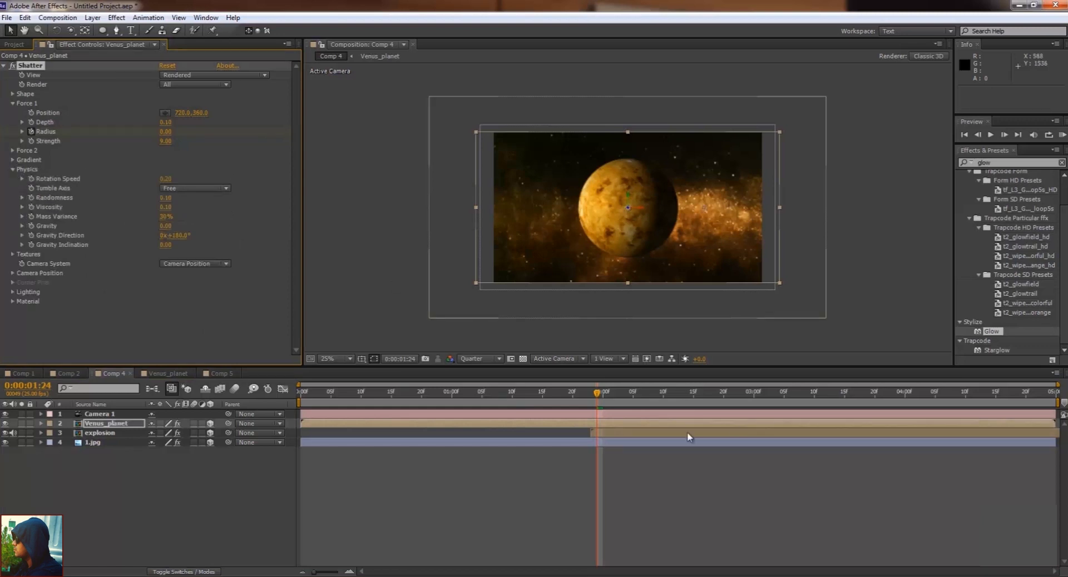
mouse_move(598, 397)
mouse_down()
mouse_move(707, 407)
mouse_move(594, 422)
mouse_up()
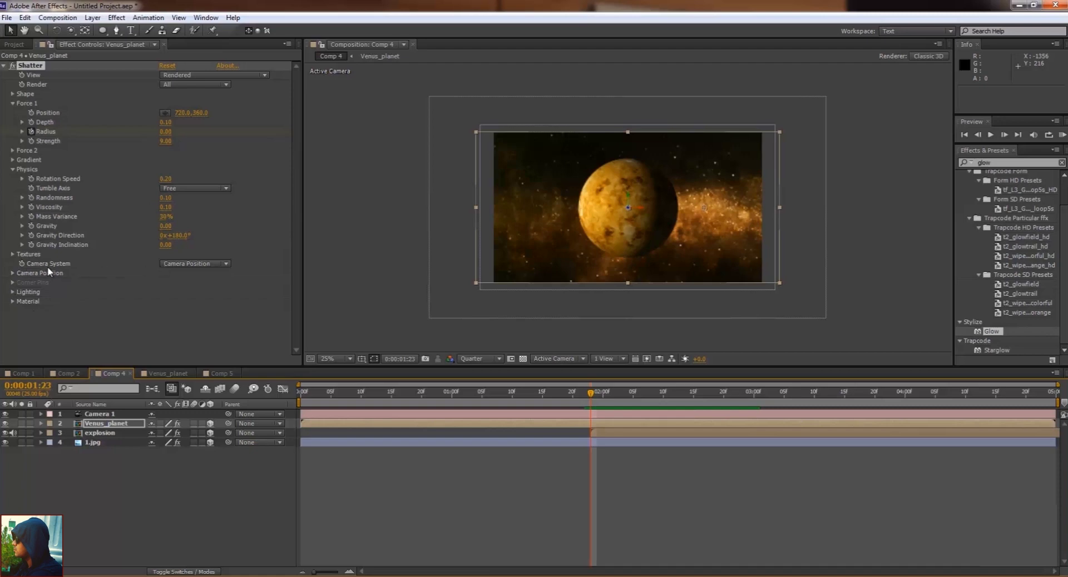
- Switch the Shatter Camera System to Comp Camera, then select the explosion and 1.jpg layers
click(183, 264)
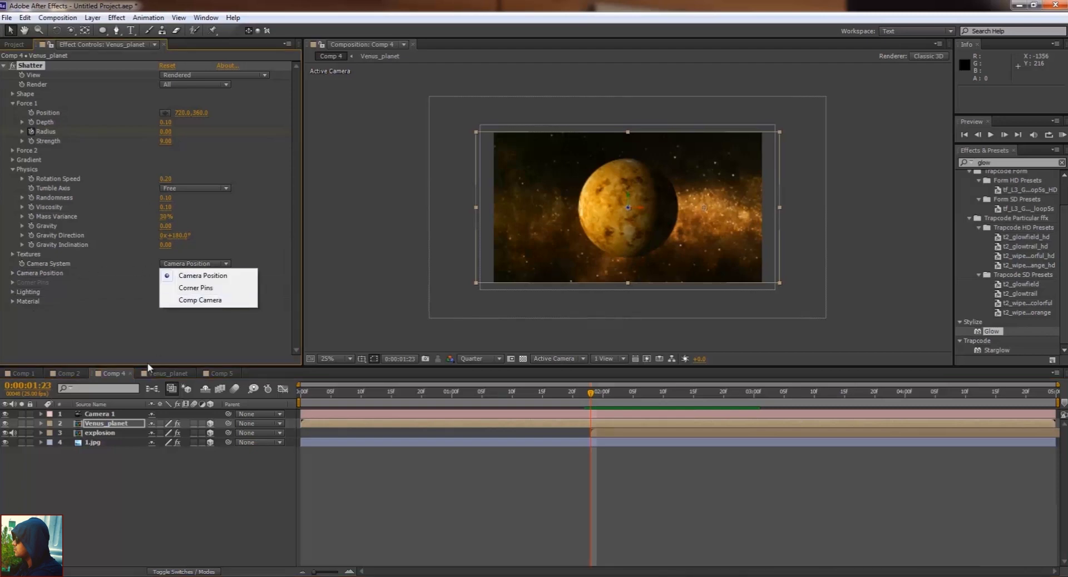
click(200, 301)
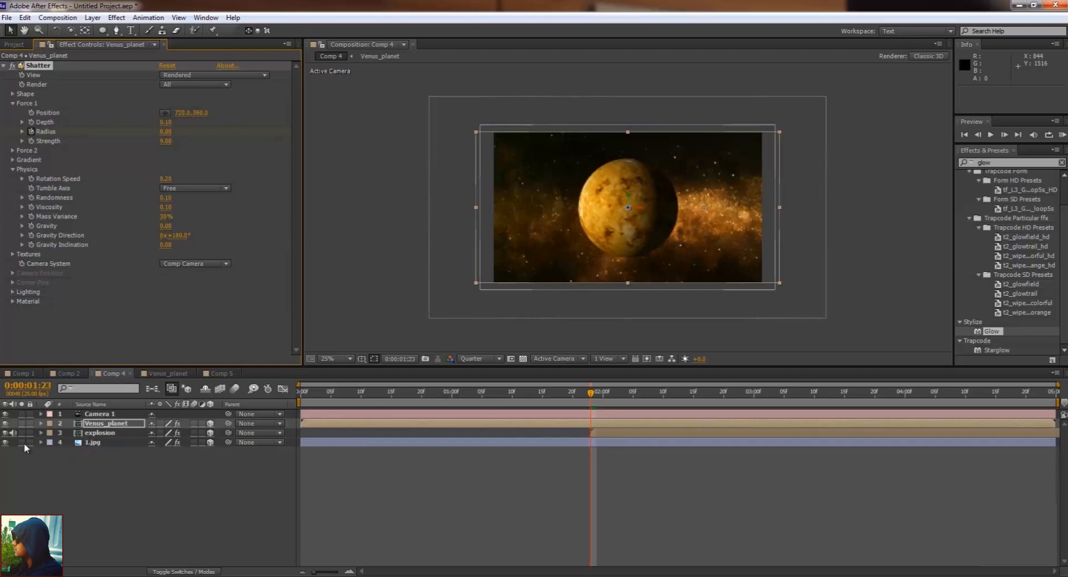
click(110, 434)
click(109, 444)
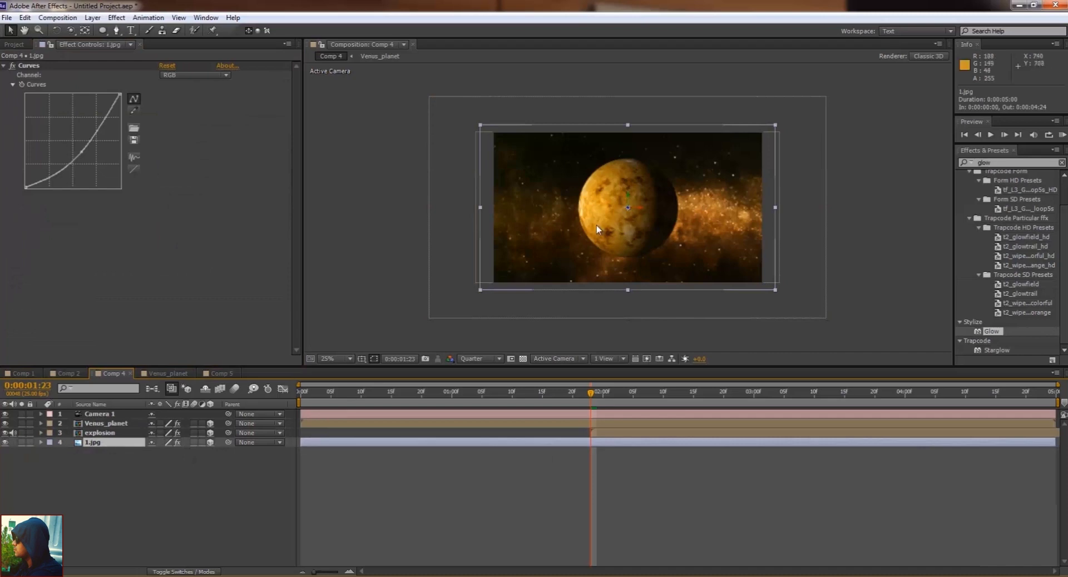
- Inspect the 3D layout with a camera orbit, then push the 1.jpg background further back in depth
click(72, 30)
mouse_move(641, 231)
mouse_down()
mouse_move(622, 235)
mouse_move(655, 251)
mouse_up()
key(ctrl+z)
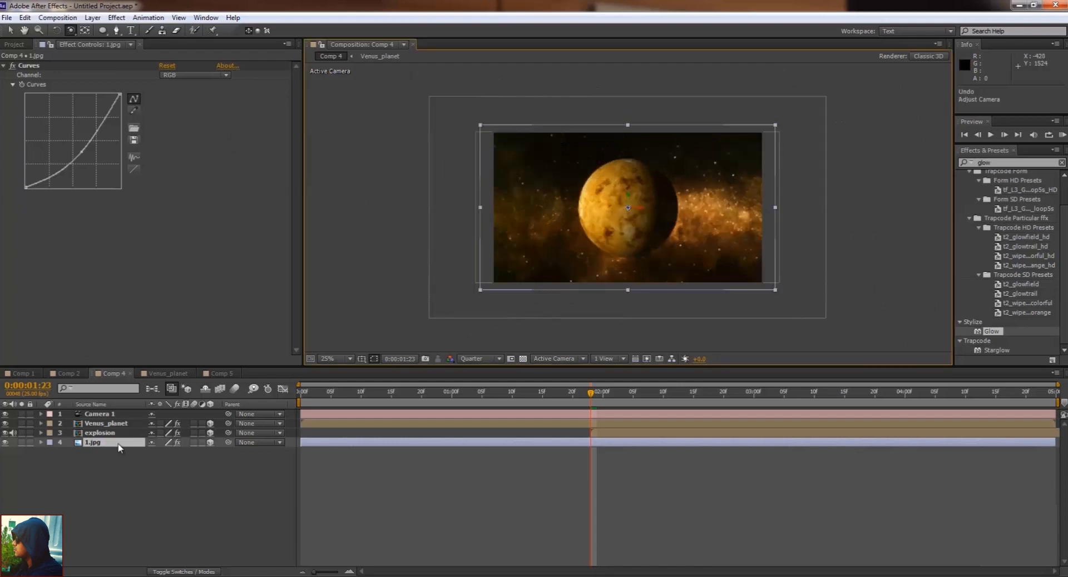
click(111, 443)
key(v)
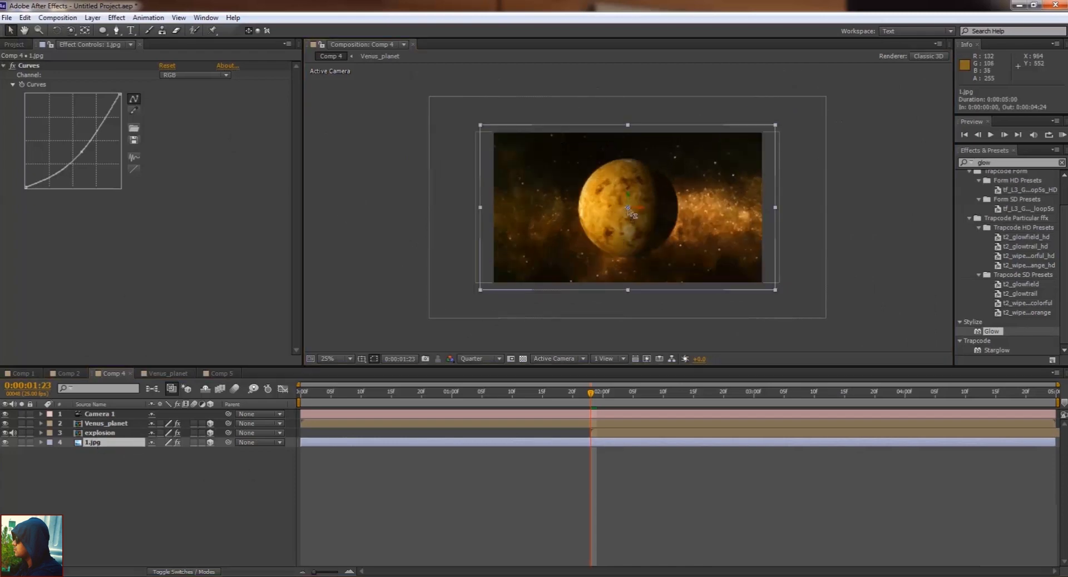
drag(630, 212, 813, 321)
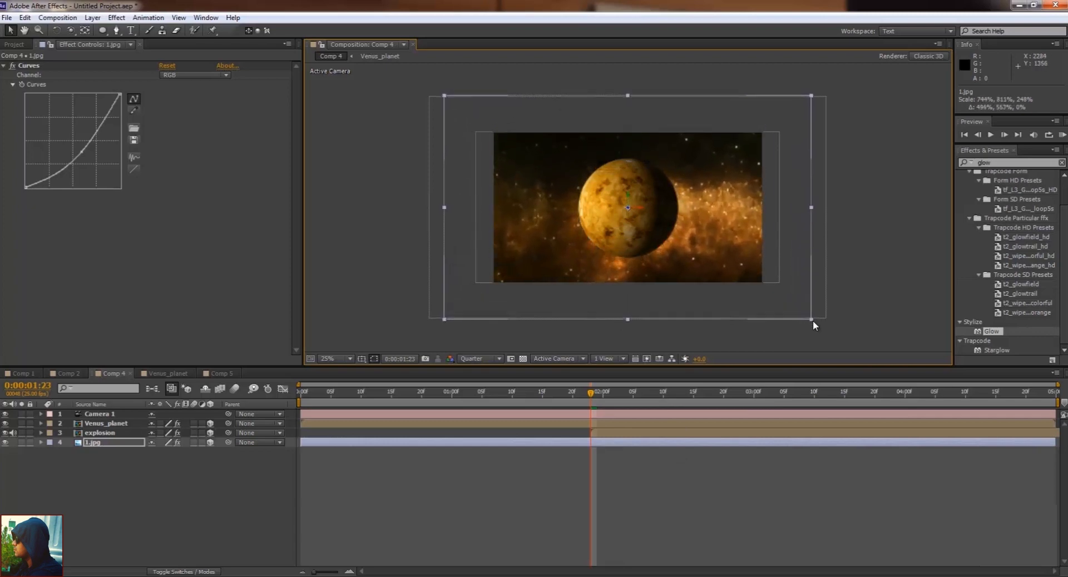
- Check the scene with another orbit, preview the explosion around two seconds, and open Comp 5
click(70, 30)
mouse_move(644, 219)
mouse_down()
mouse_move(636, 223)
mouse_move(651, 228)
mouse_up()
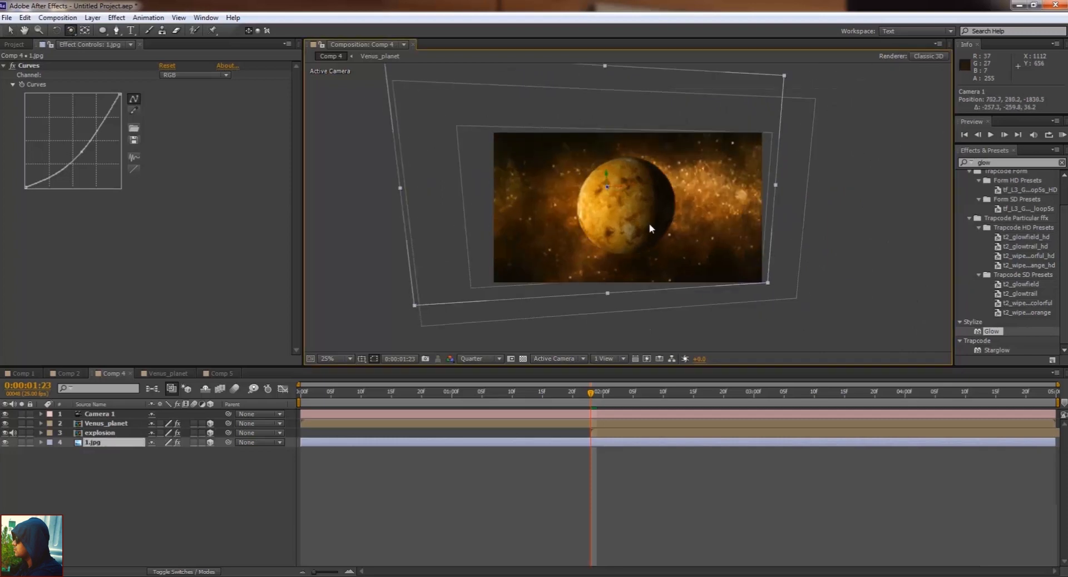
key(ctrl+z)
mouse_move(595, 394)
mouse_down()
mouse_move(632, 409)
mouse_move(589, 412)
mouse_up()
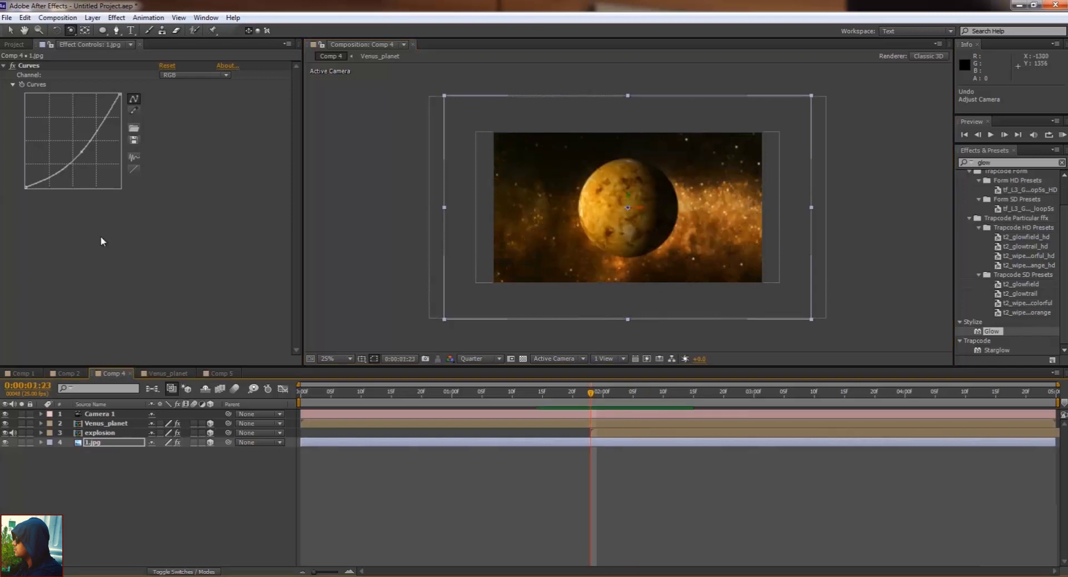
click(222, 374)
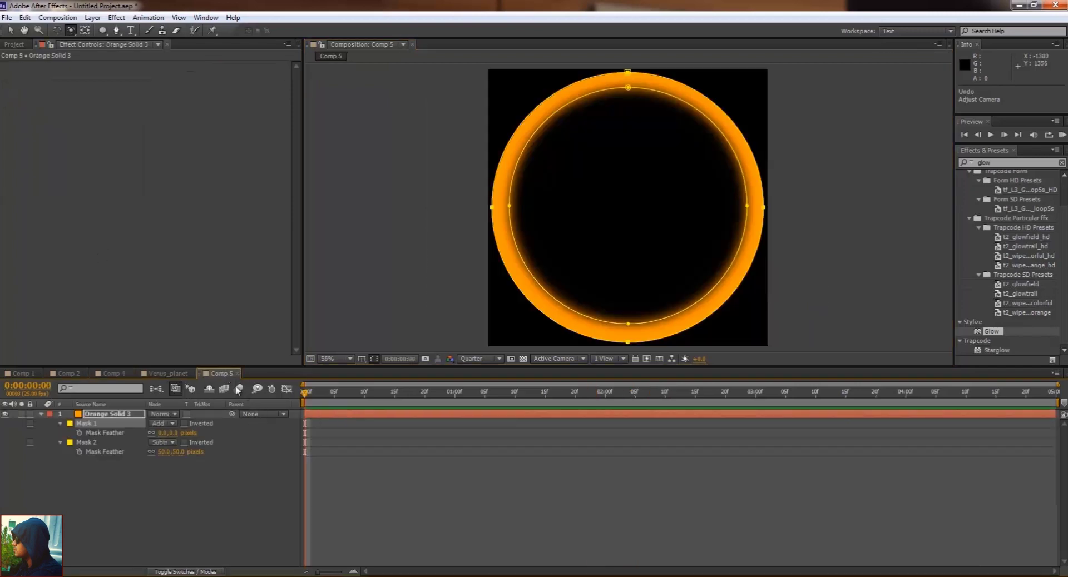
- Rename Comp 5 to ring_golden in Composition Settings and open the Venus_planet composition
click(57, 17)
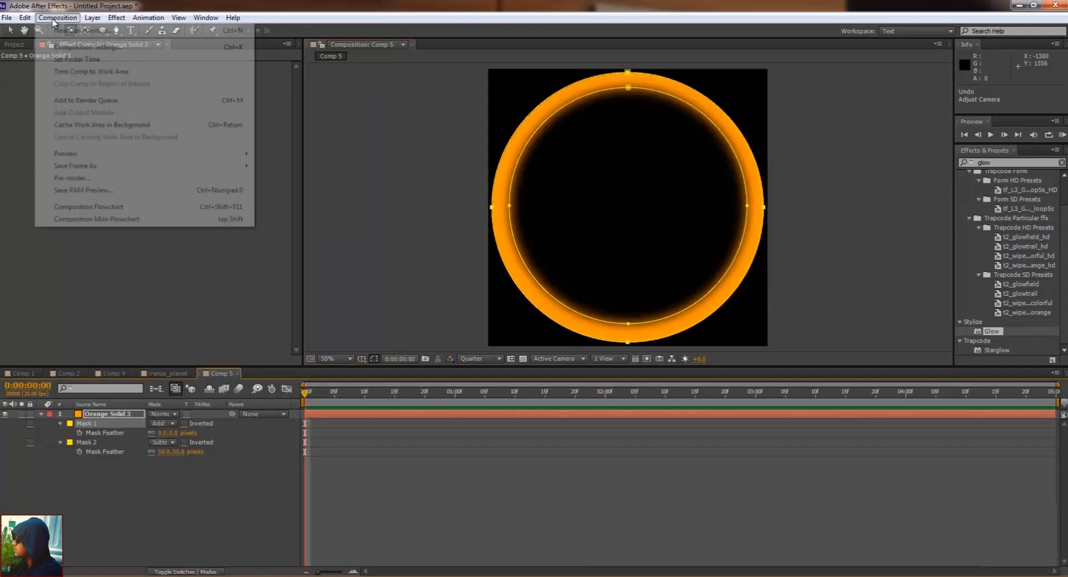
click(67, 46)
text(ring_golde)
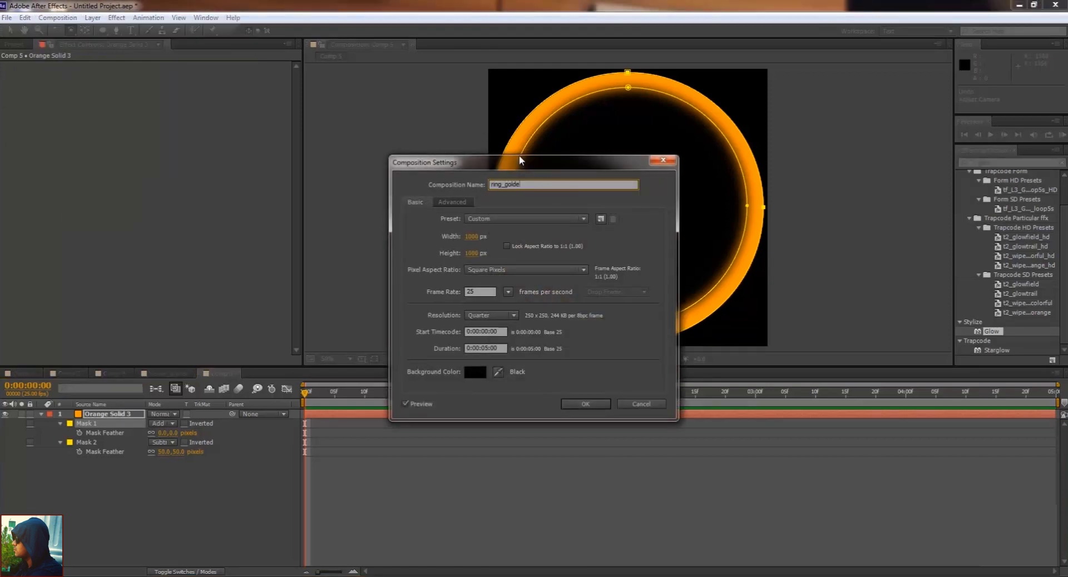
text(n)
key(Return)
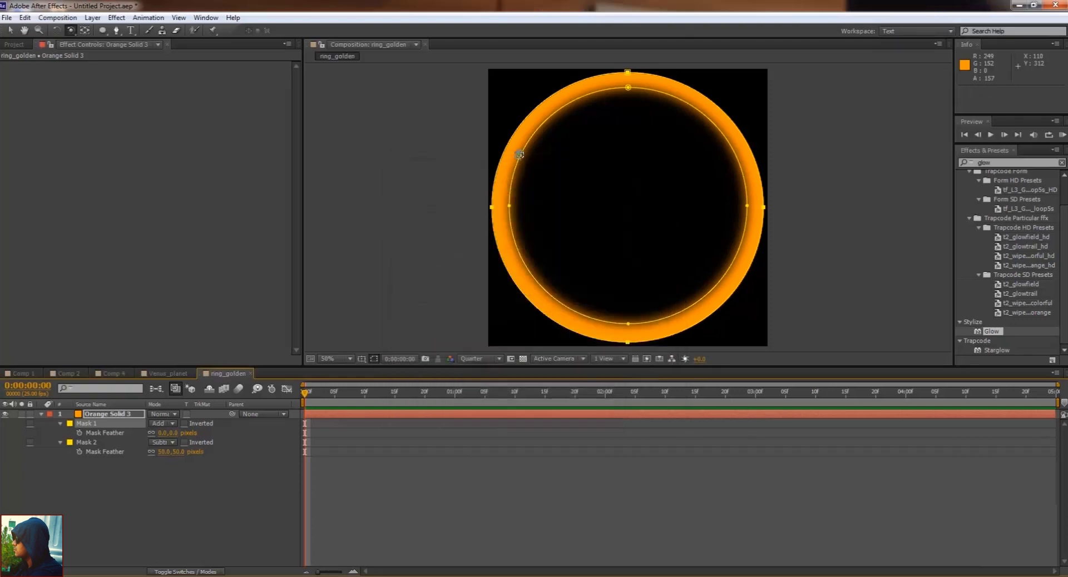
click(14, 44)
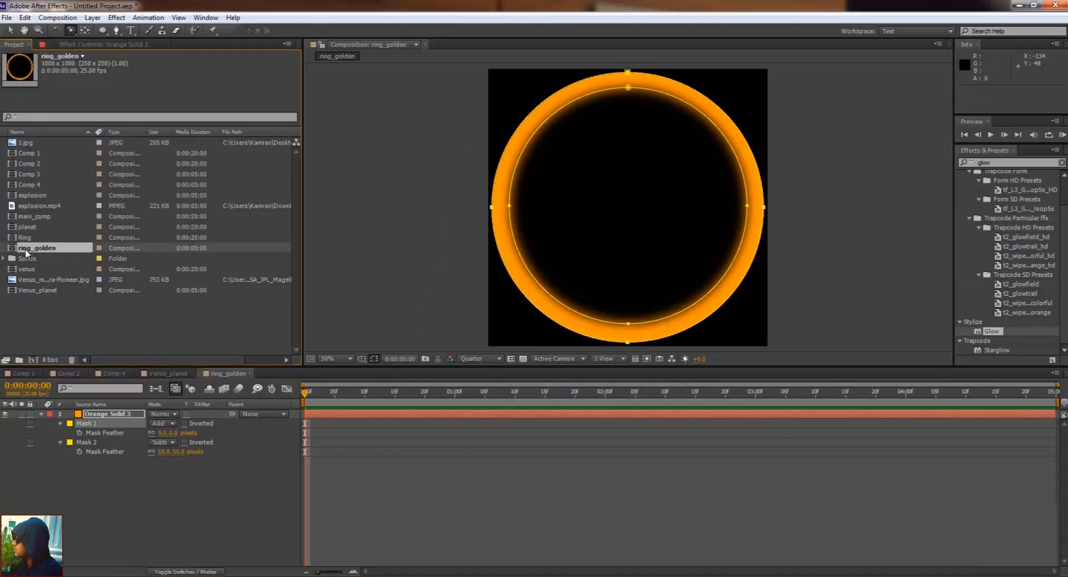
click(166, 373)
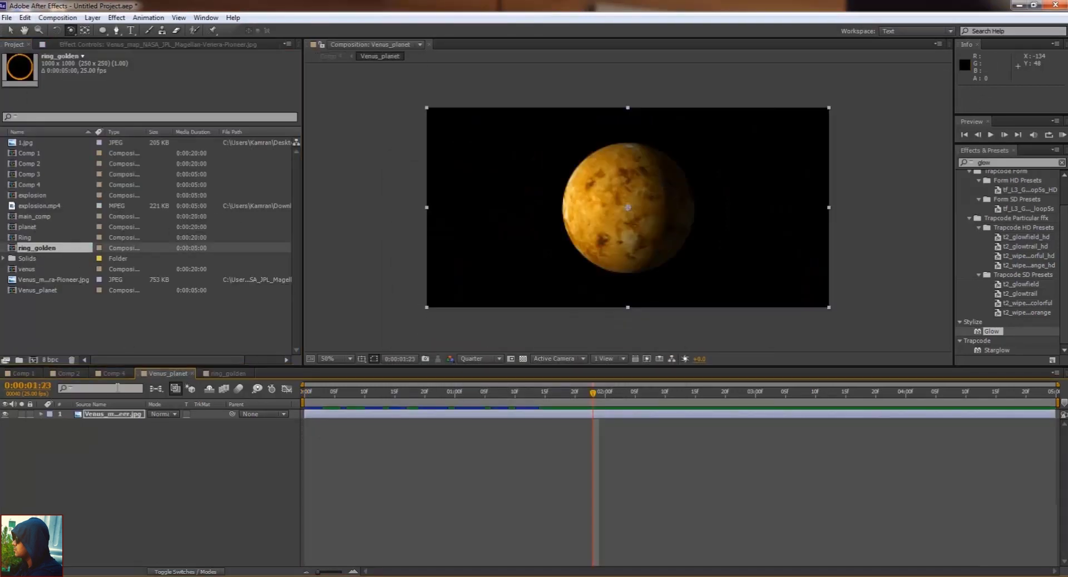
- Add ring_golden to Comp 4 above the Venus_planet layer
click(111, 374)
drag(40, 251, 94, 425)
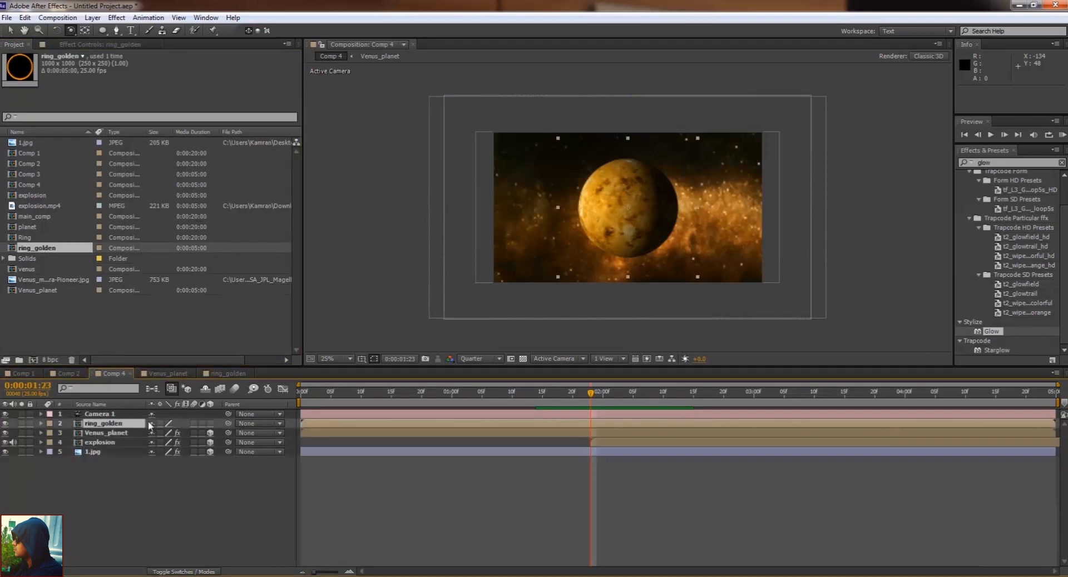
key(v)
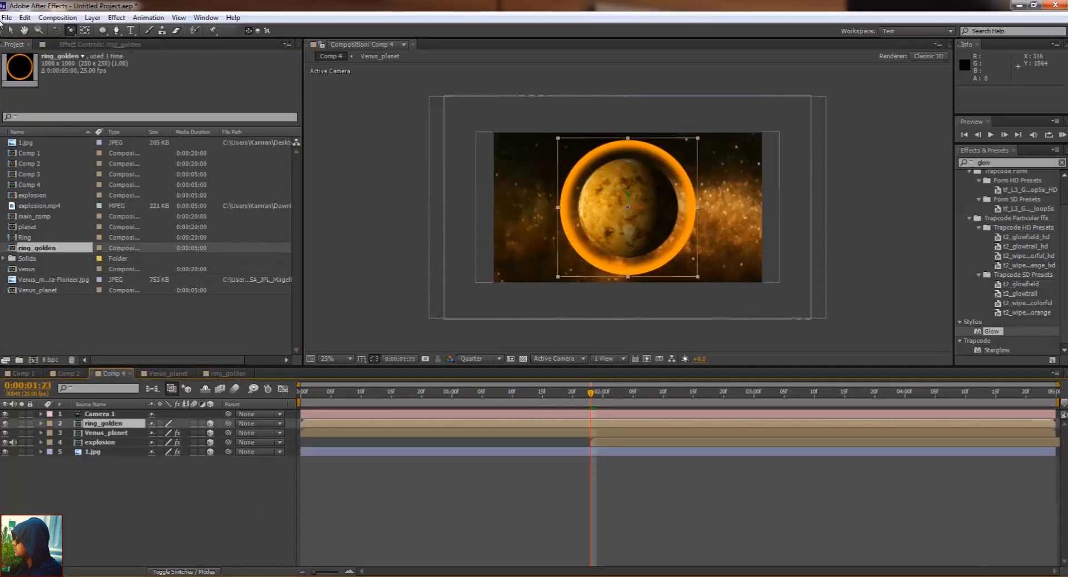
- Tilt the ring to -88° X Rotation and swing it sideways on Y to circle the planet
key(r)
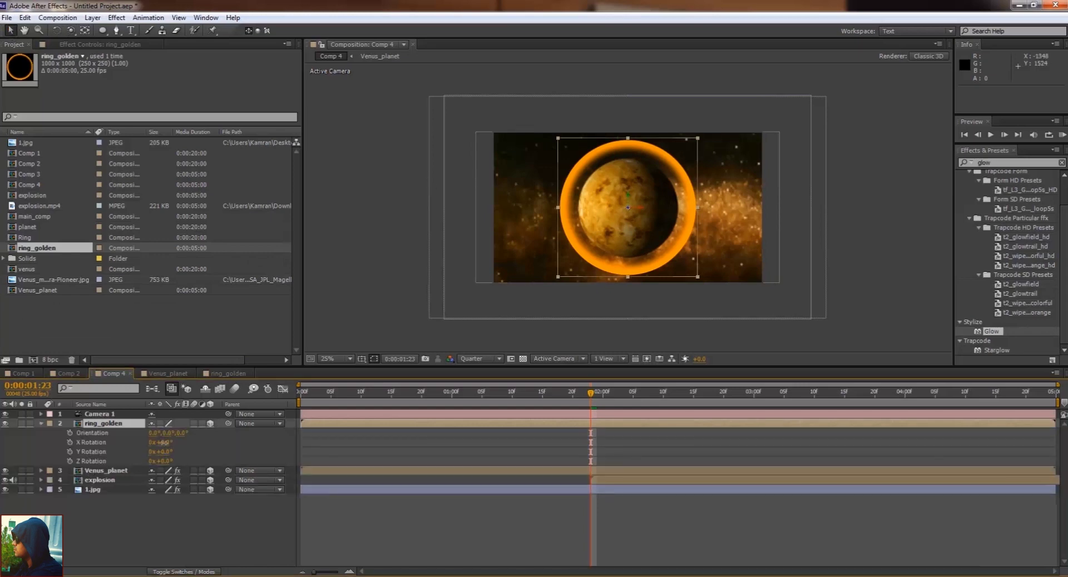
drag(165, 443, 113, 436)
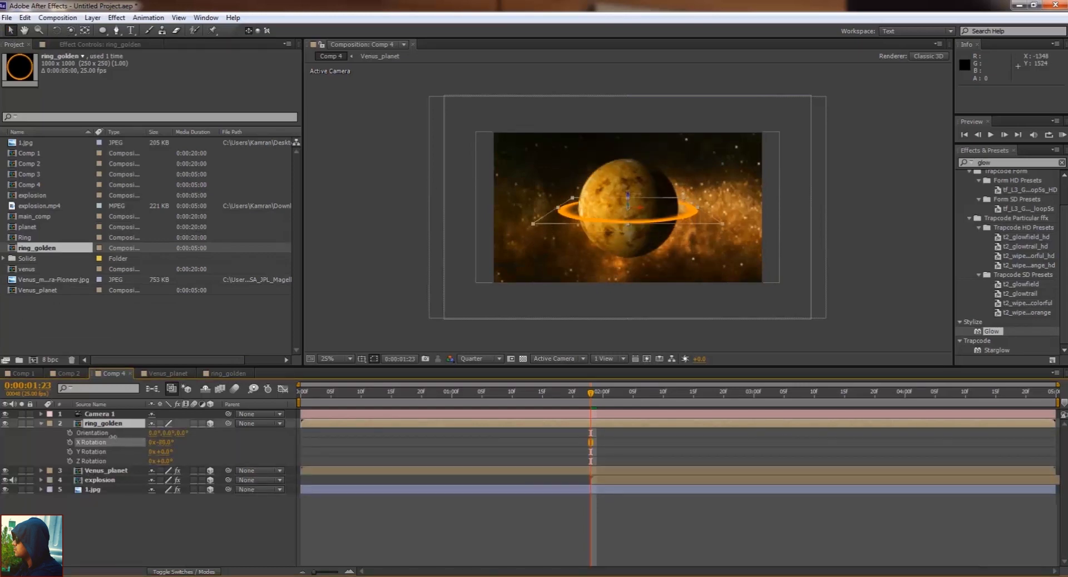
click(161, 452)
shift+click(165, 462)
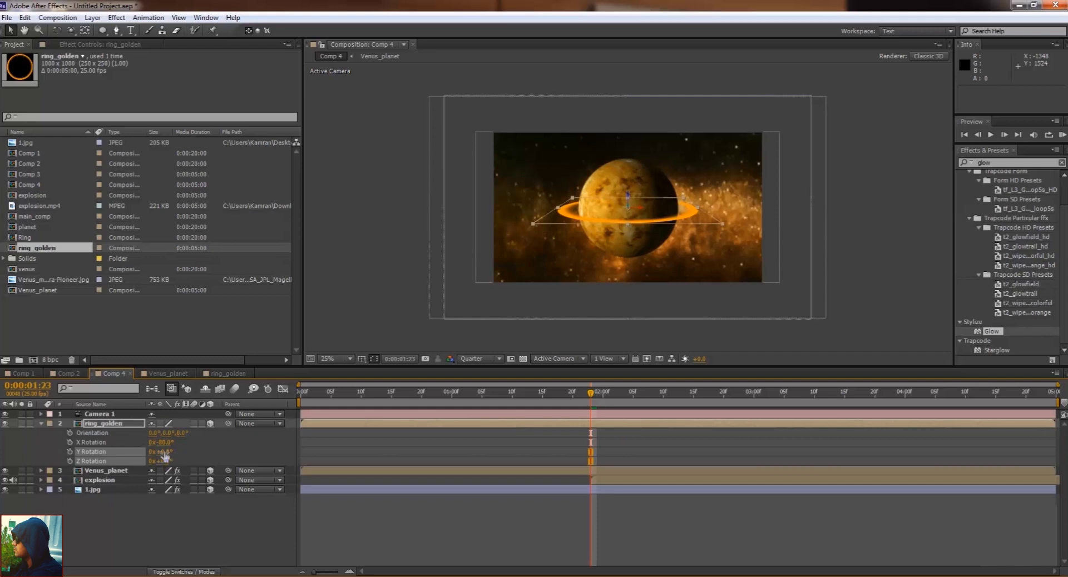
drag(161, 452, 148, 452)
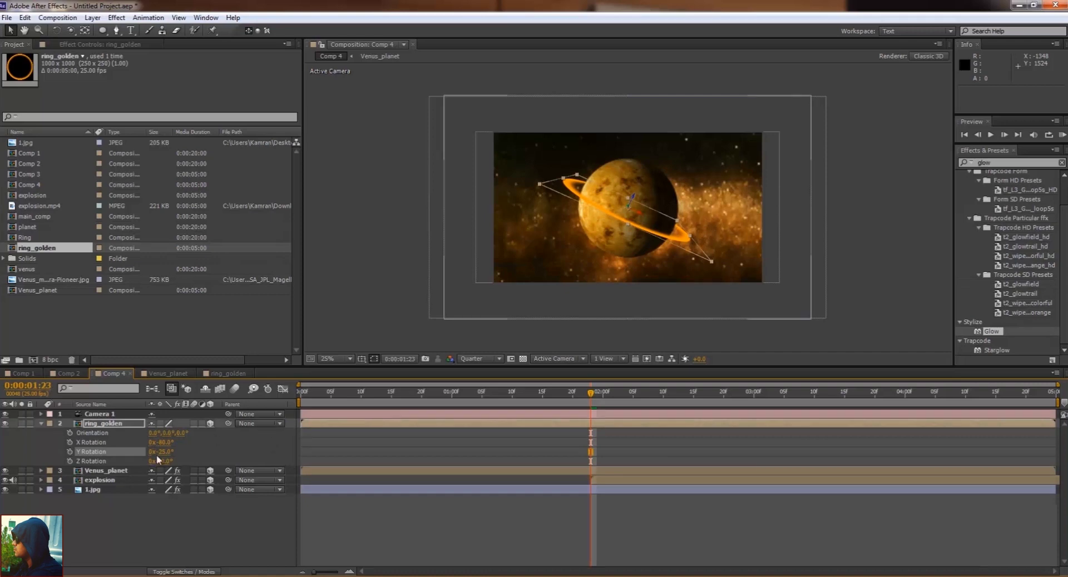
- Keyframe ring_golden's Scale from 0% through 119% and 127% up to 285% as Venus explodes
key(s)
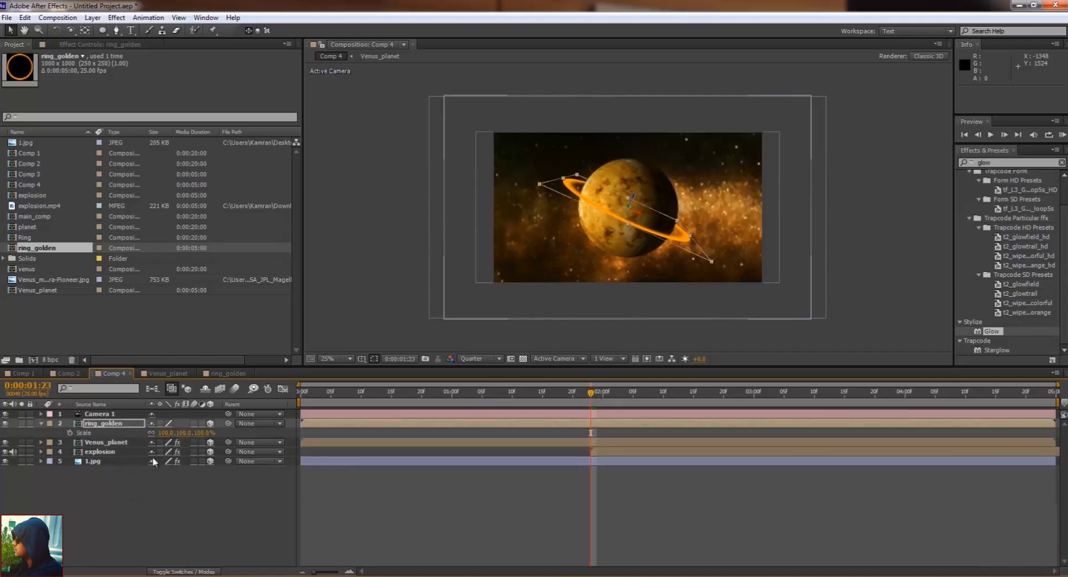
drag(162, 433, 100, 437)
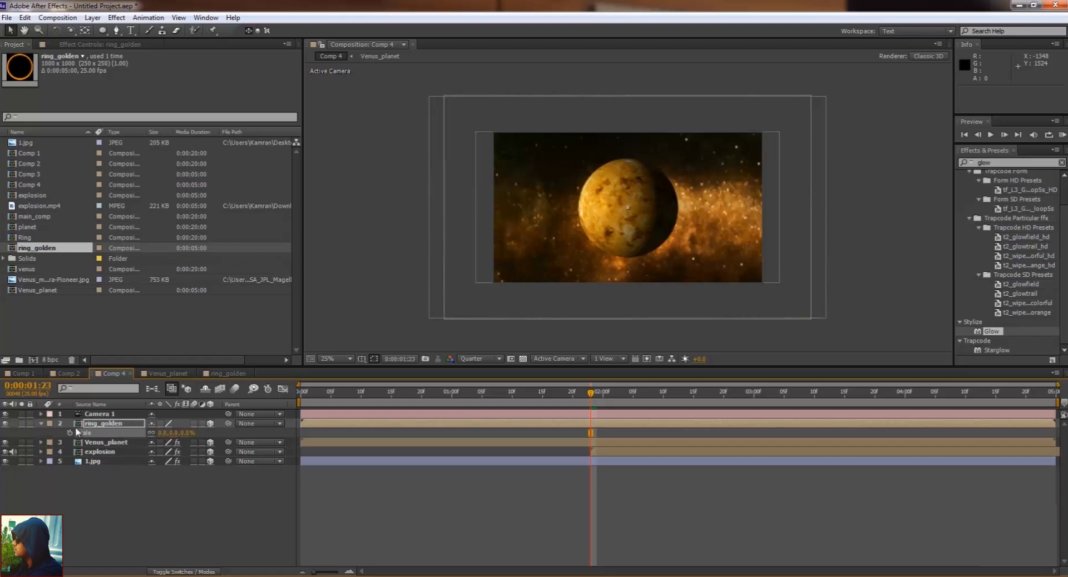
click(70, 432)
drag(592, 396, 619, 403)
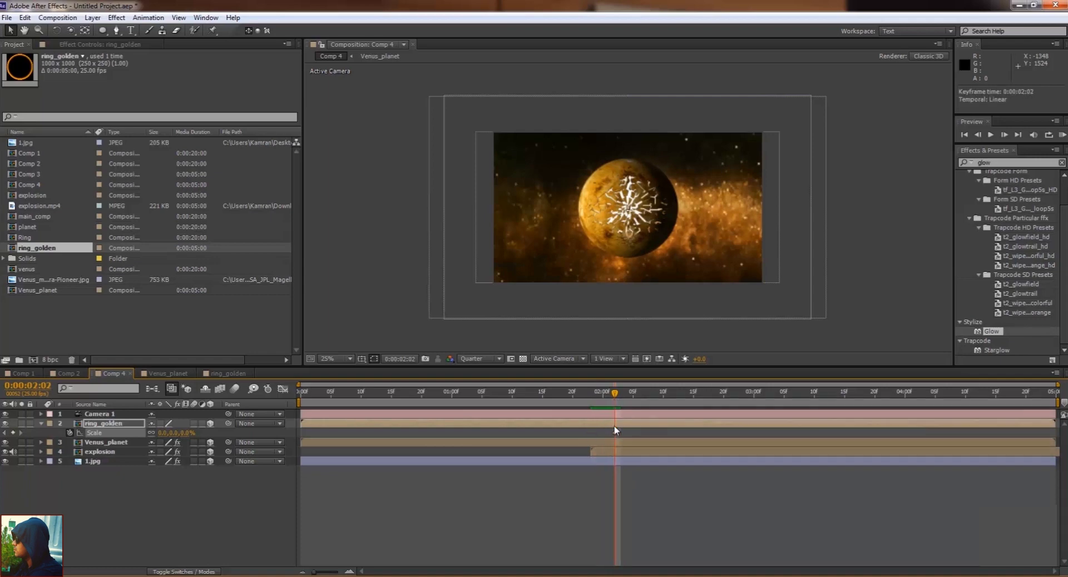
mouse_move(615, 393)
mouse_down()
mouse_move(641, 402)
mouse_move(628, 401)
mouse_up()
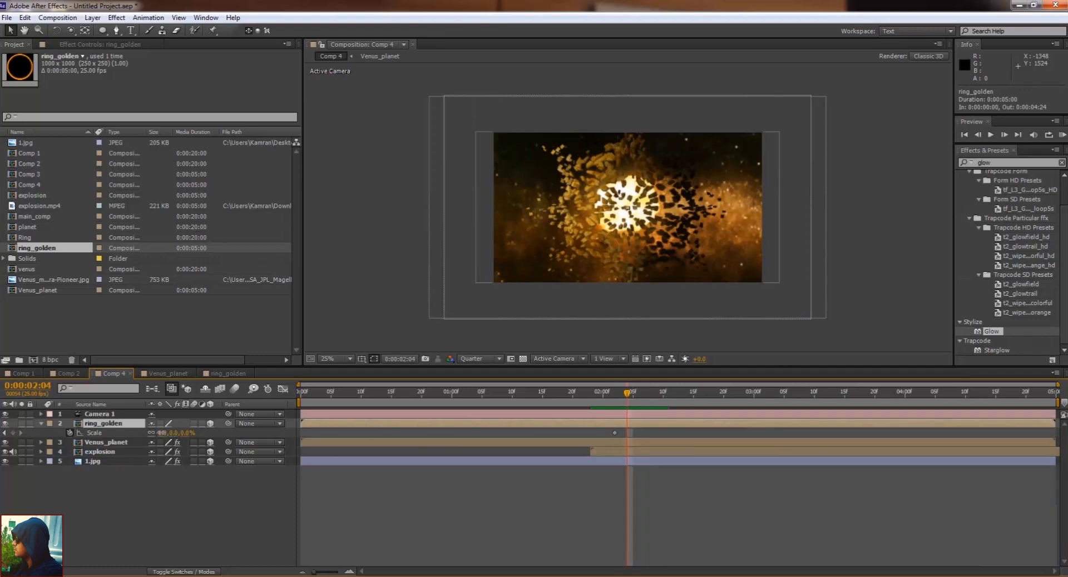
drag(162, 433, 257, 459)
drag(627, 393, 748, 406)
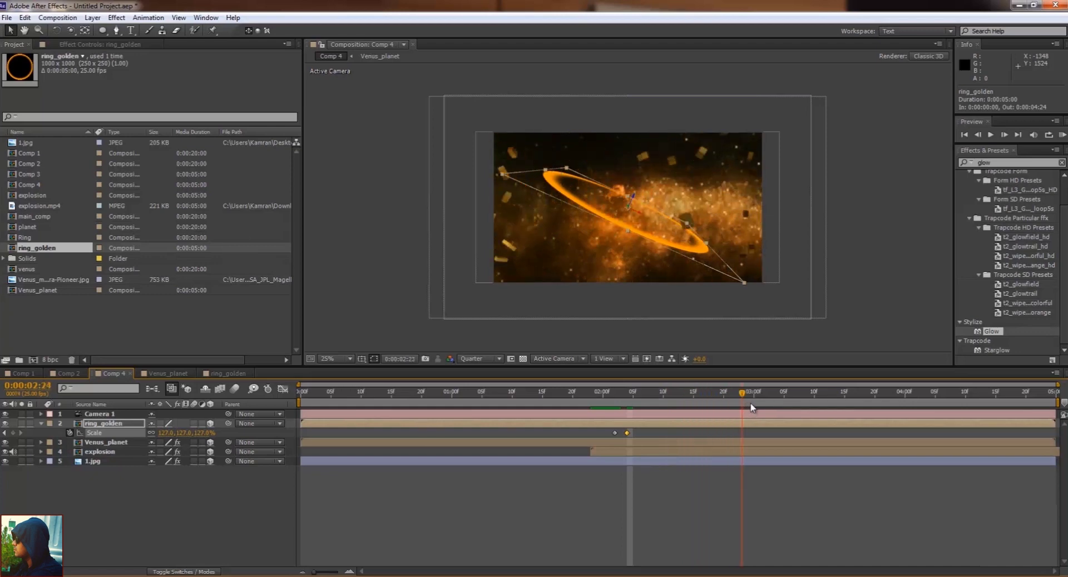
drag(165, 433, 269, 434)
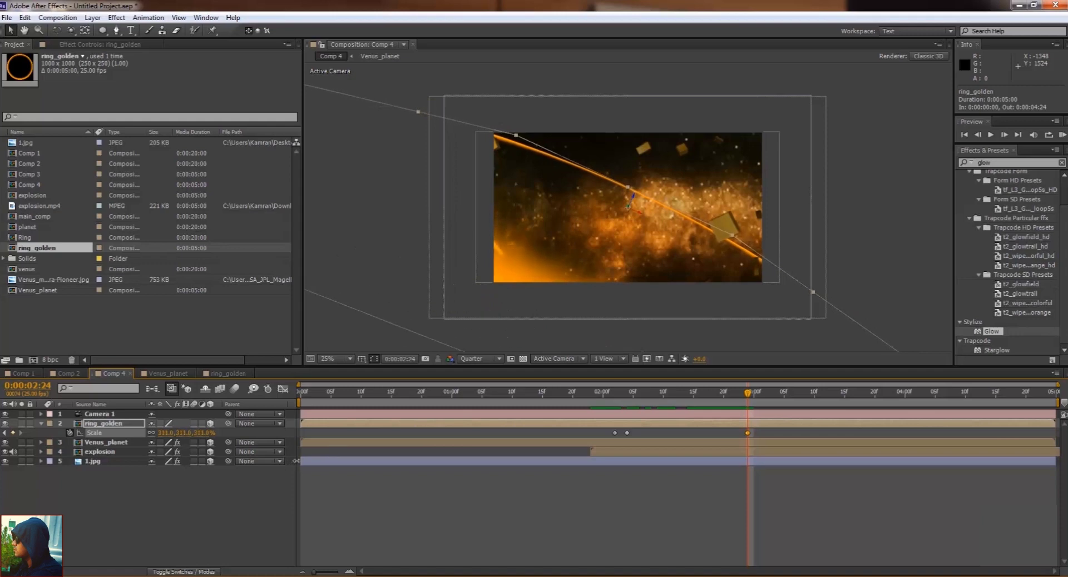
- Ease the ring's X tilt to about -73.6° and preview the ring expansion from 01:21 to 02:21
key(r)
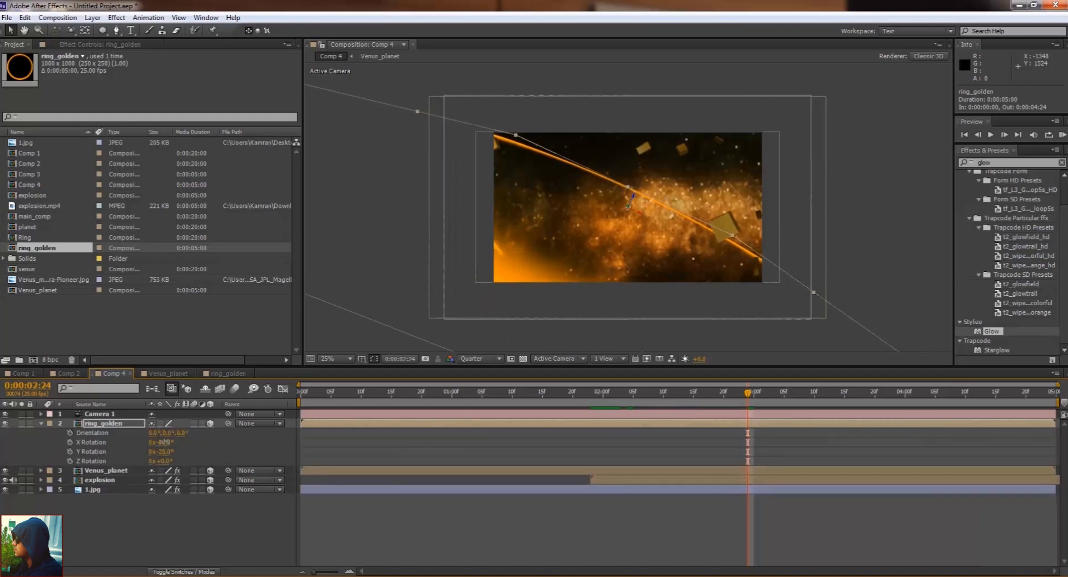
drag(164, 442, 168, 443)
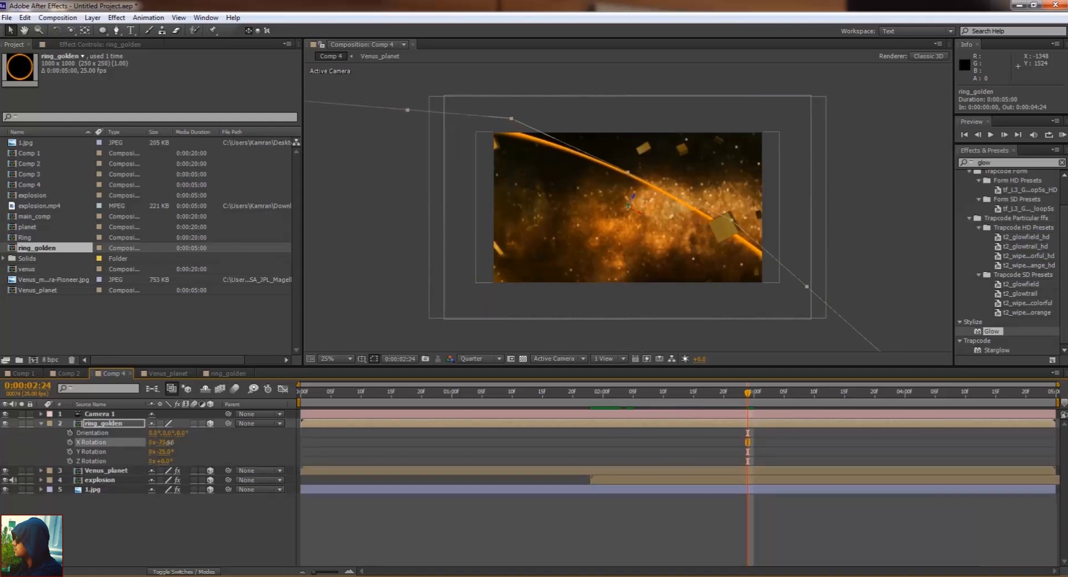
key(s)
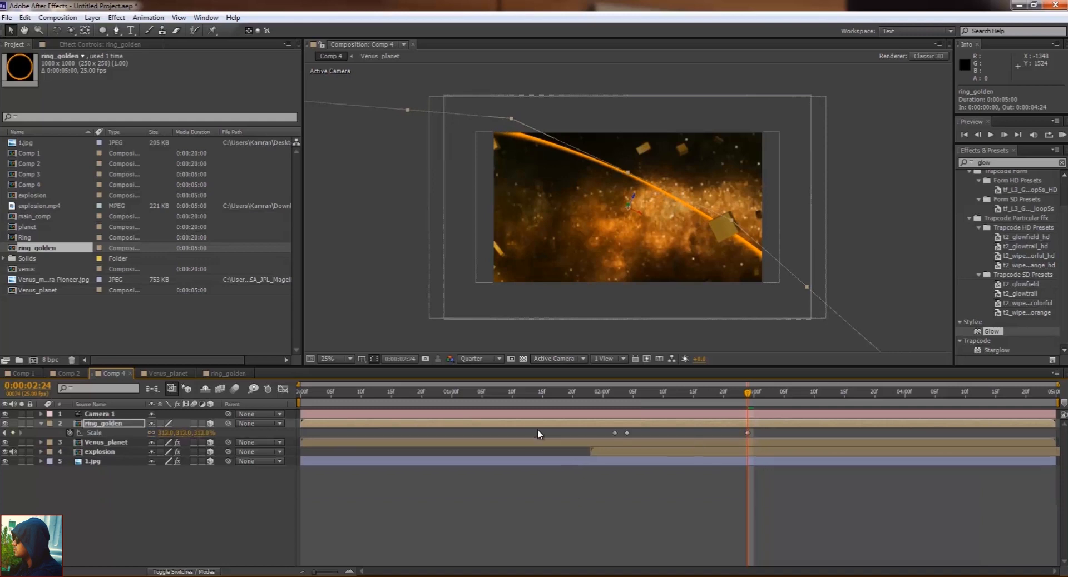
click(579, 392)
key(space)
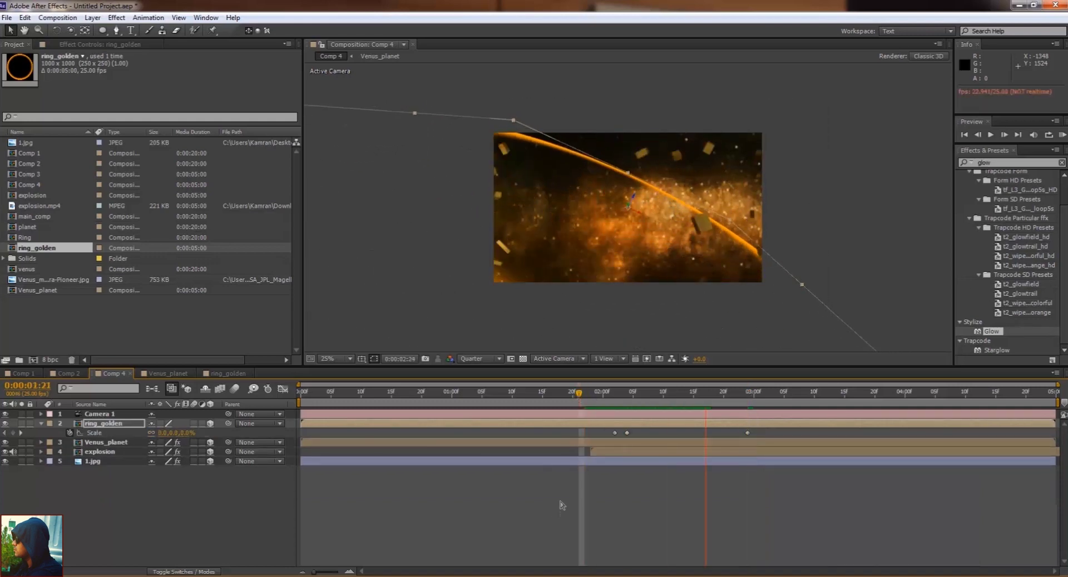
click(591, 393)
key(space)
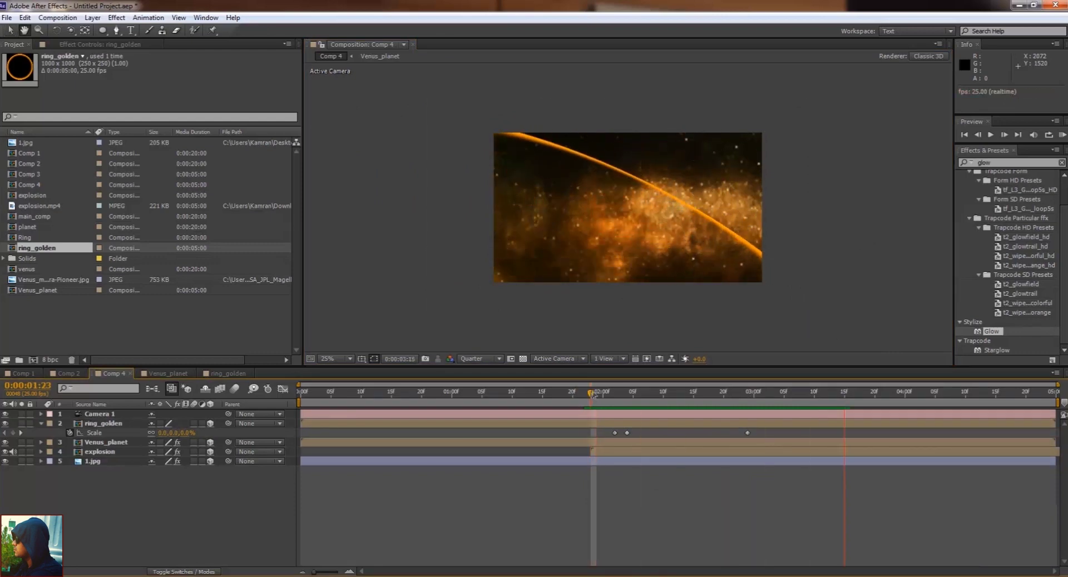
key(space)
click(730, 392)
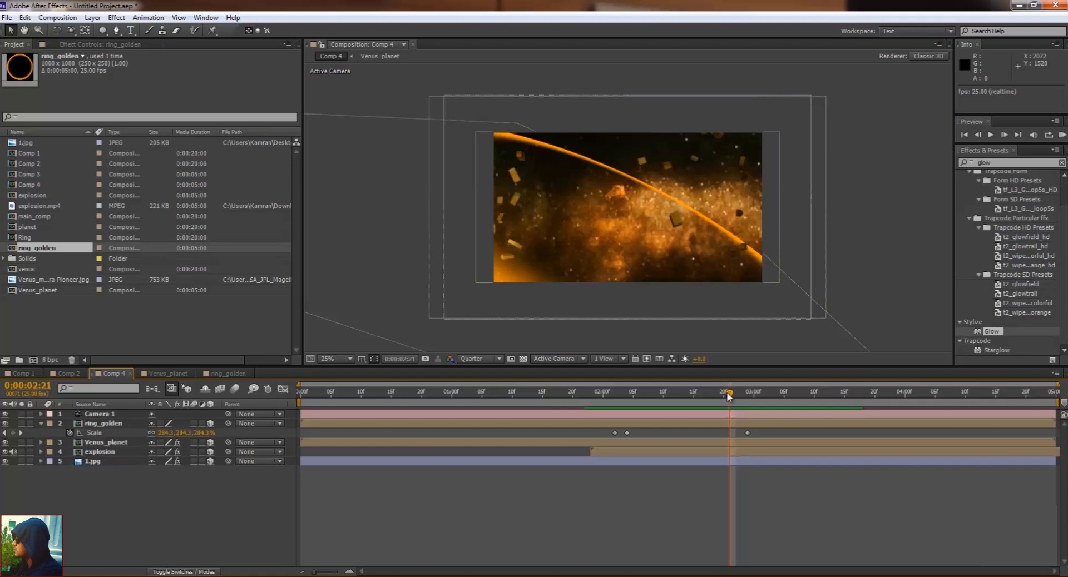
click(665, 424)
- Keyframe the ring's Opacity at 02:02 and set it to 60% at 02:04
click(616, 406)
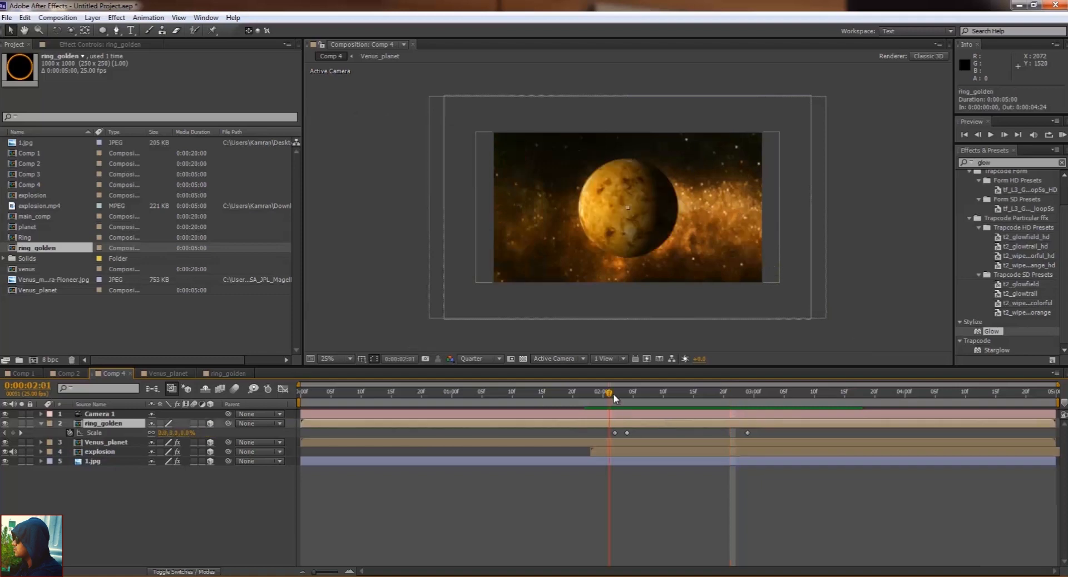
key(t)
click(70, 433)
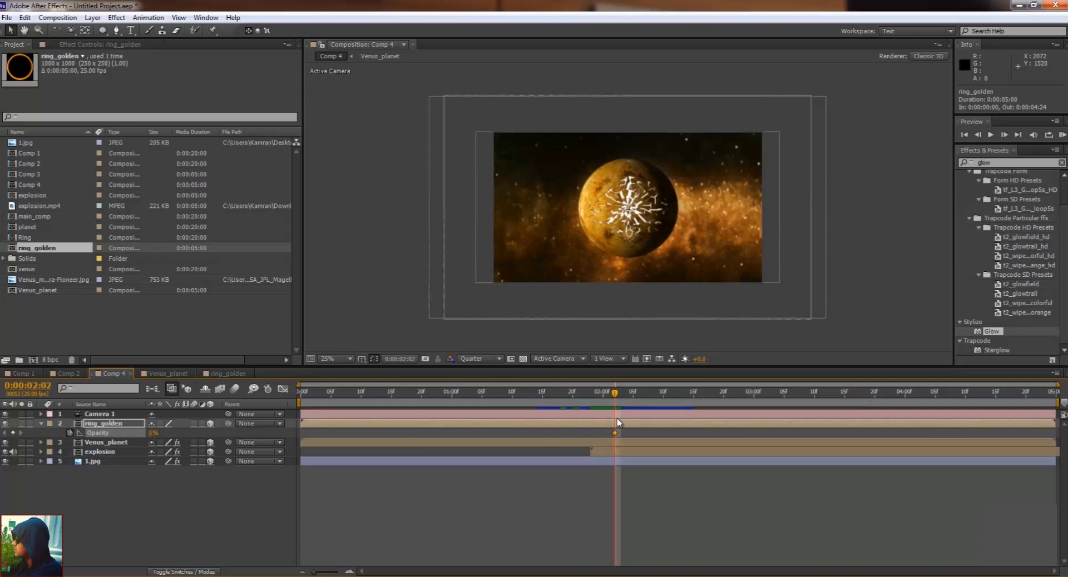
key(shift+s)
key(Page_Down)
key(Page_Down)
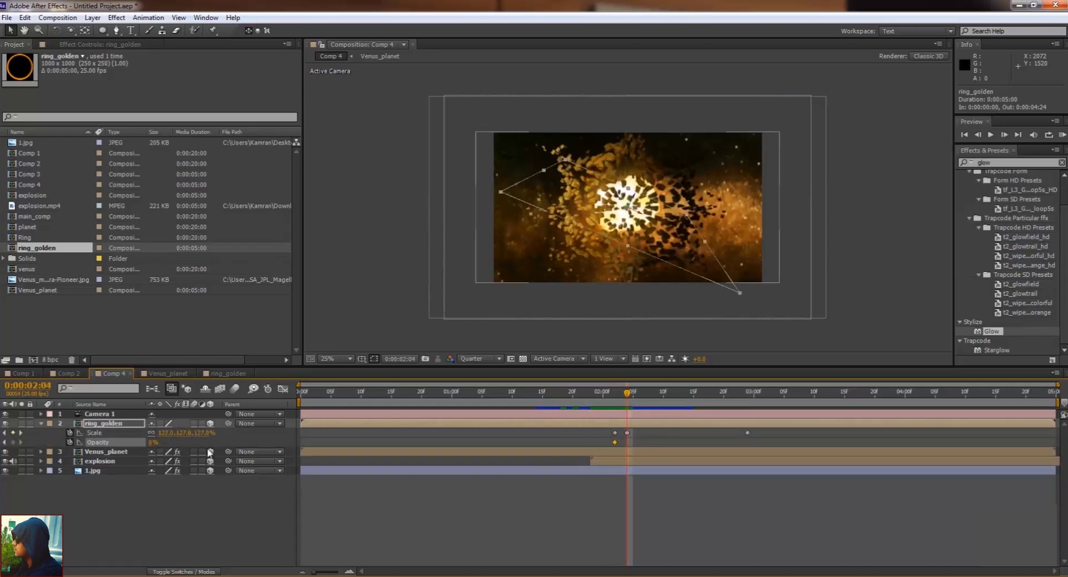
key(F2)
text(60)
key(Return)
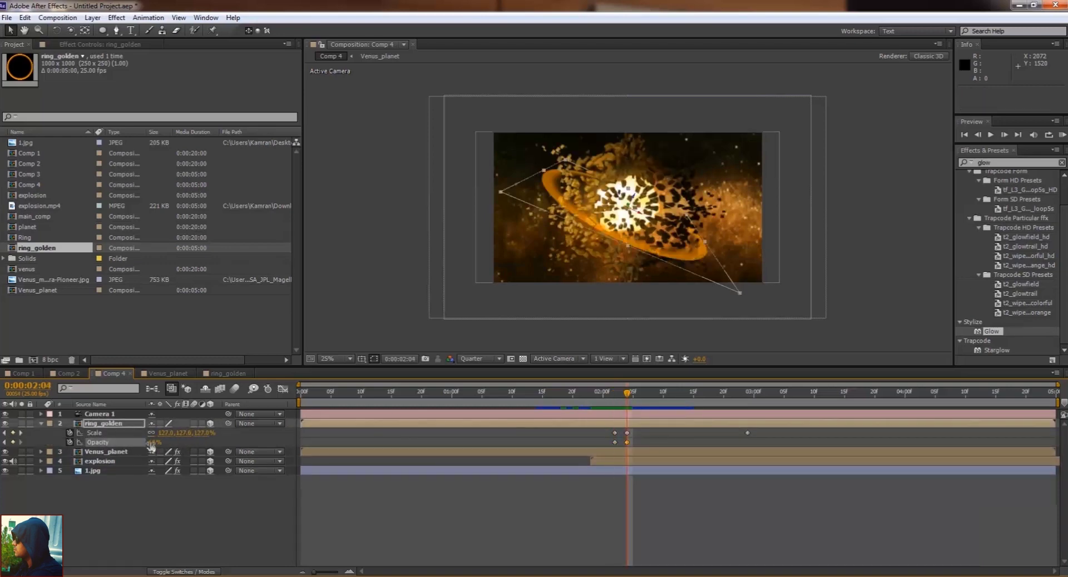
key(Page_Down)
key(Page_Down)
key(Page_Down)
- Lower the ring's Opacity to 0% at 02:24 and scrub through to review the fade
click(717, 393)
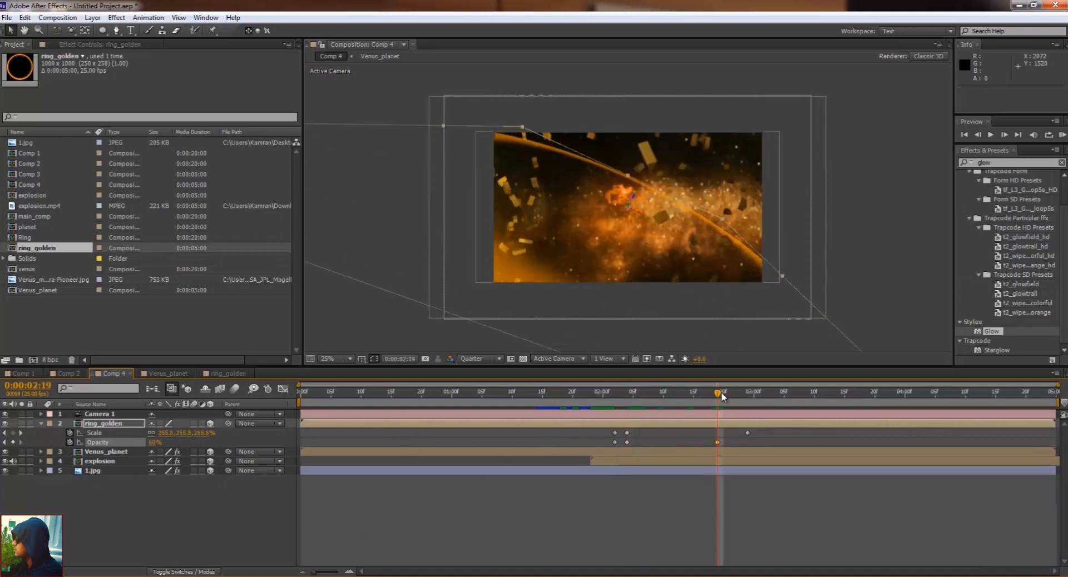
click(748, 392)
drag(154, 442, 76, 452)
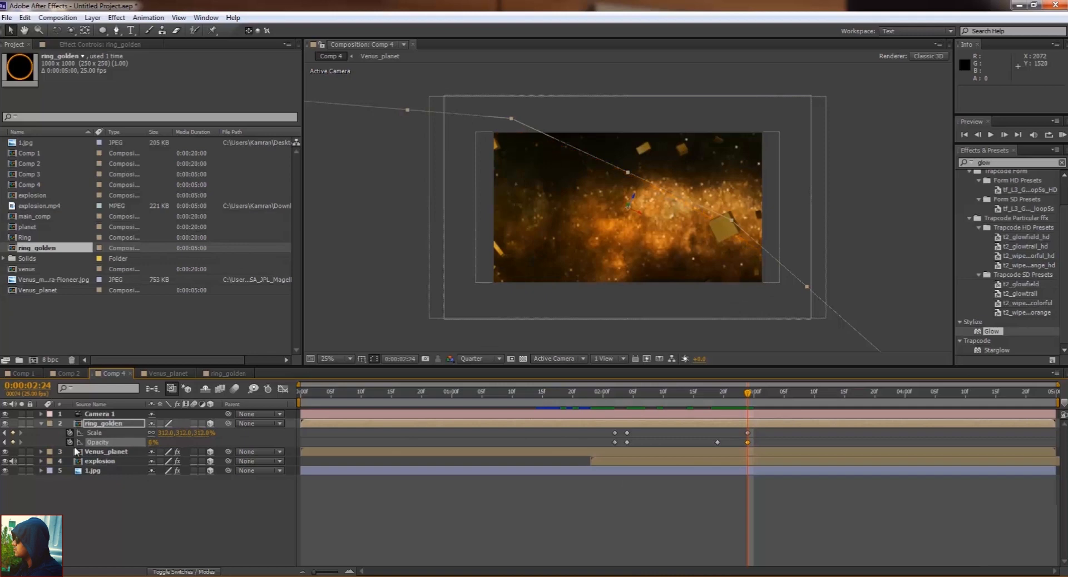
drag(603, 399, 666, 411)
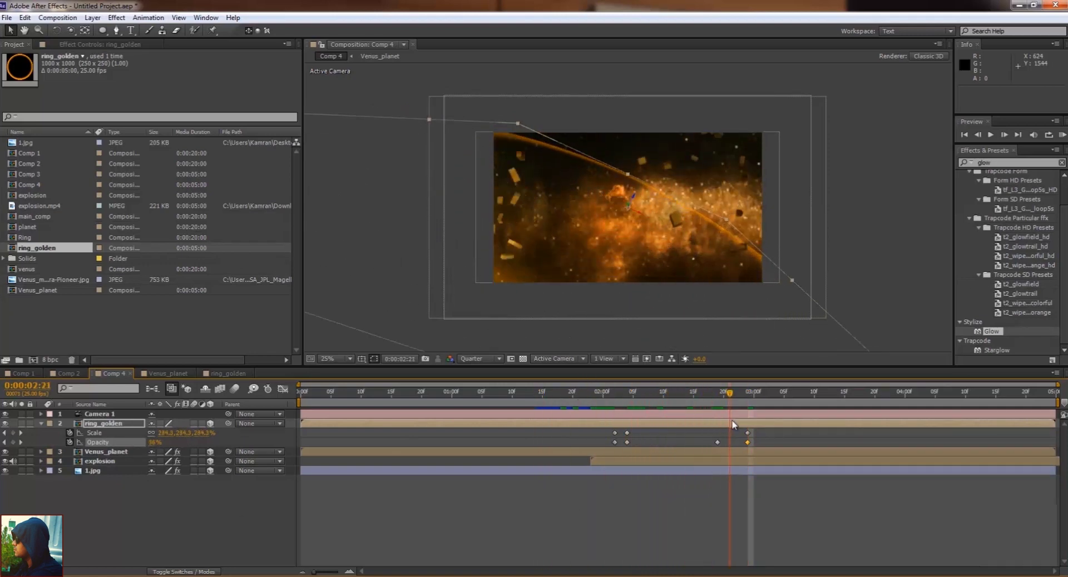
mouse_move(666, 411)
mouse_down()
mouse_move(764, 431)
mouse_move(749, 433)
mouse_up()
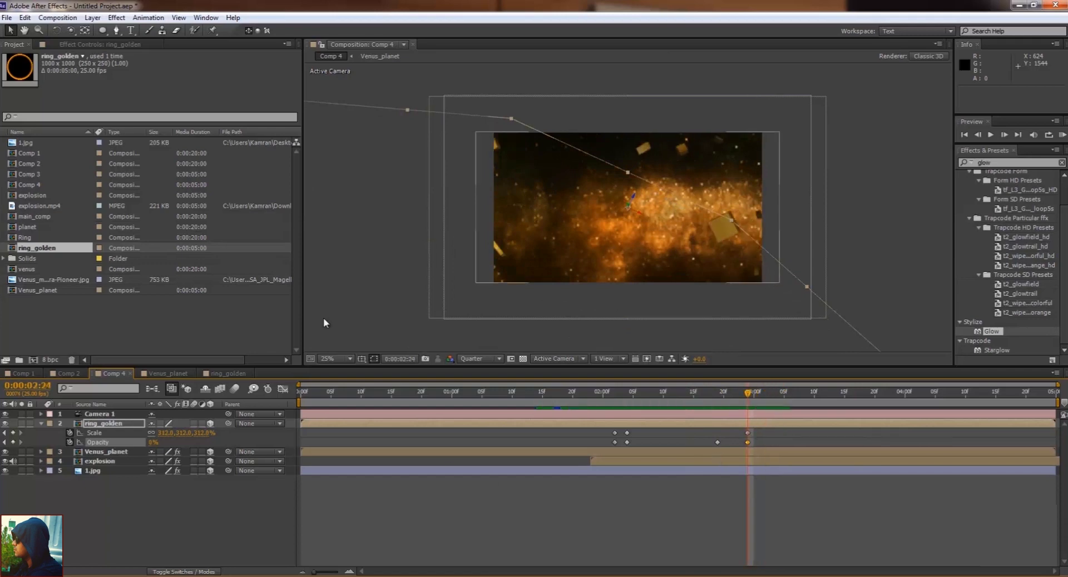
click(41, 424)
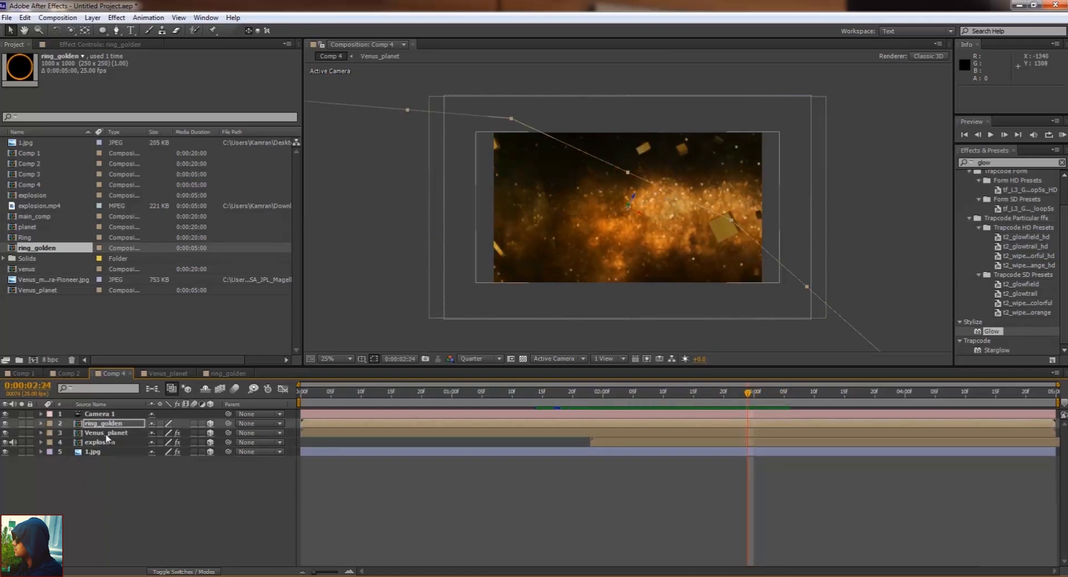
- Apply Radial Blur to Venus_planet and set its Type to Zoom
click(551, 433)
drag(585, 398, 663, 379)
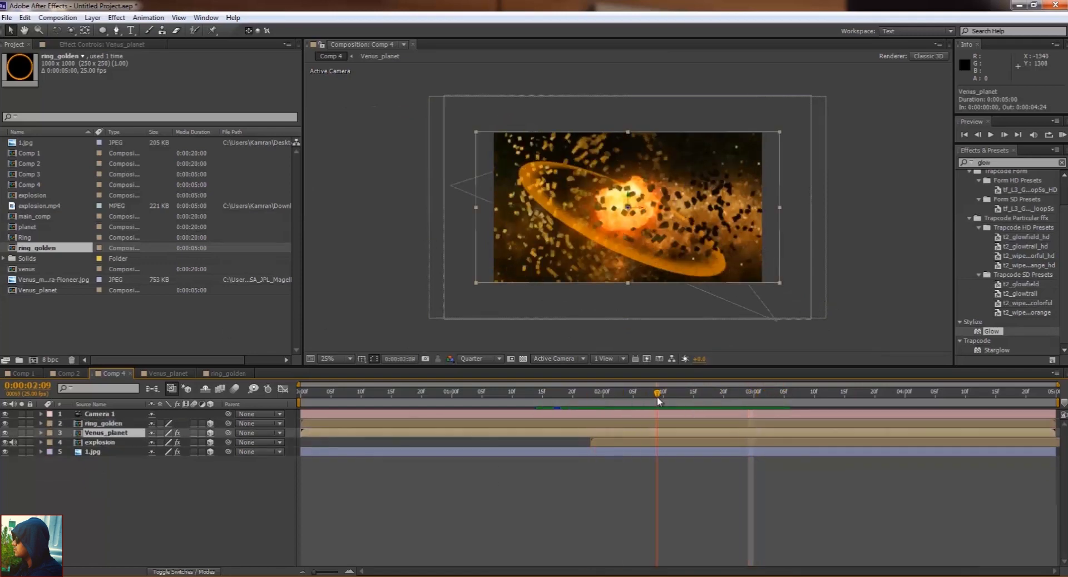
click(591, 392)
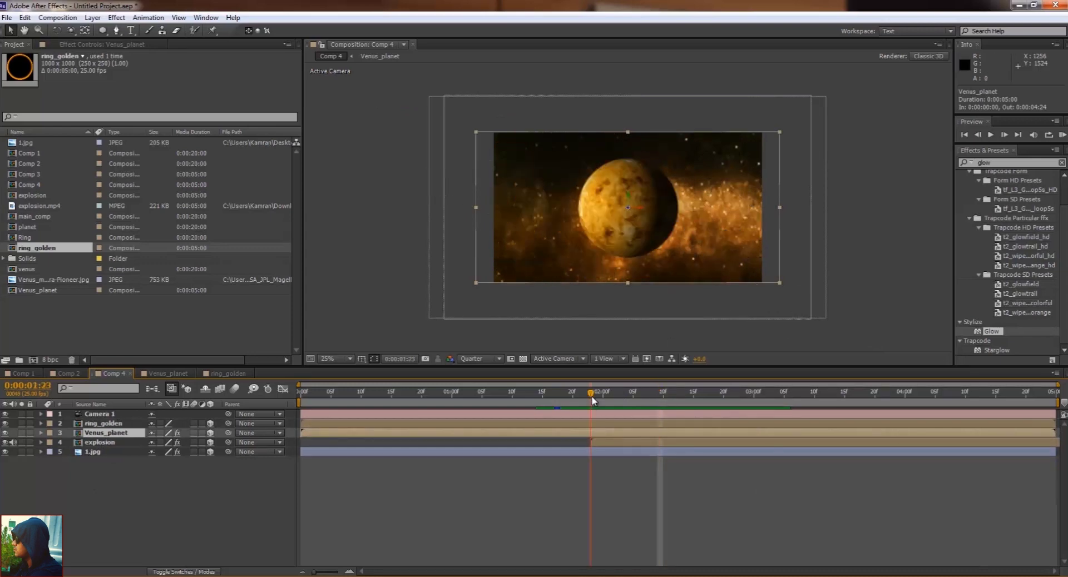
double_click(1007, 163)
text(radial)
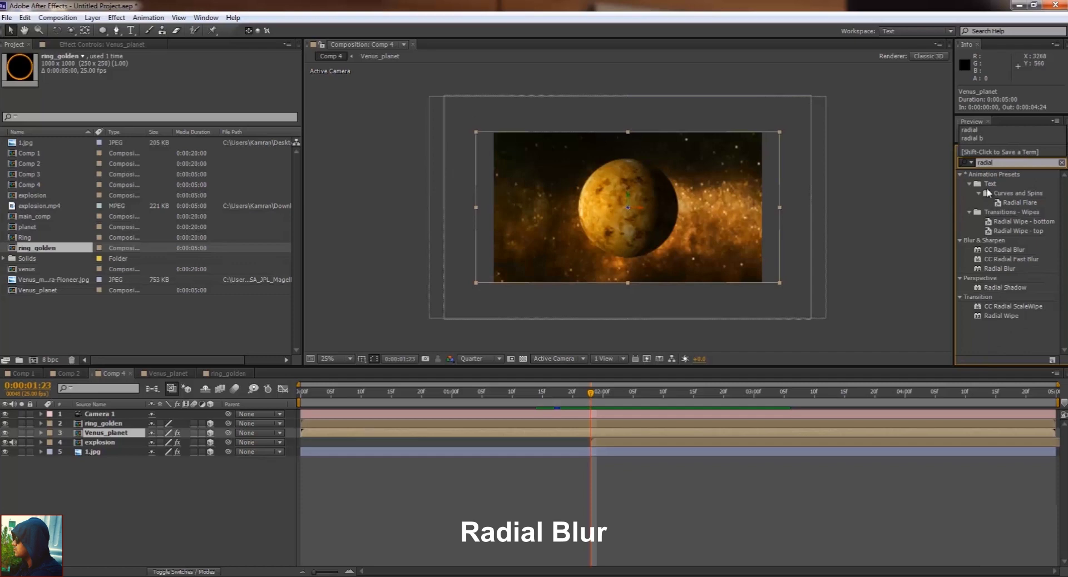
drag(997, 269, 612, 431)
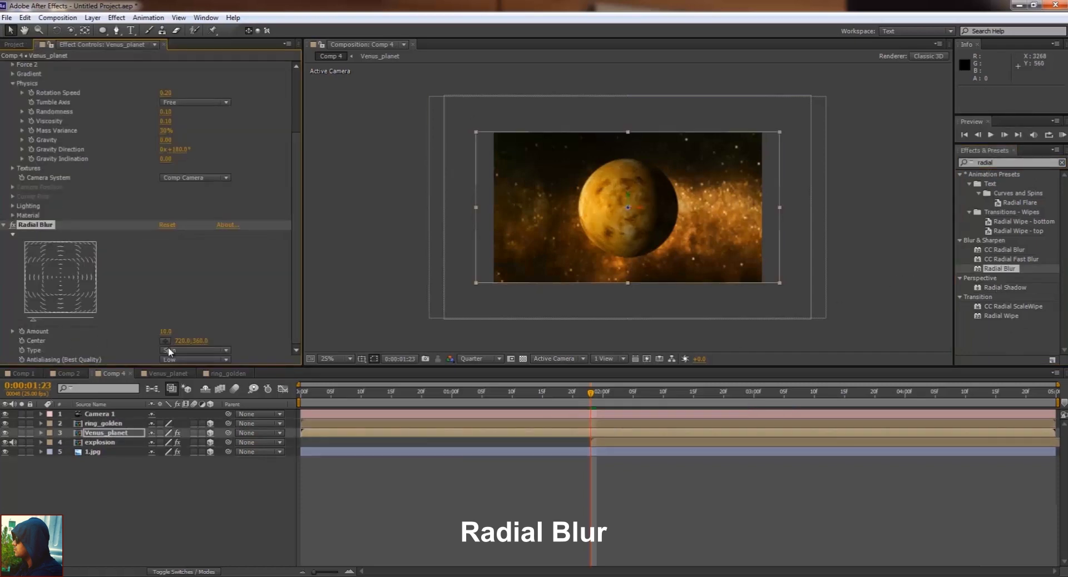
click(194, 351)
click(188, 375)
- Keyframe Radial Blur Amount at 0 at 02:04, rising to 25 at 02:05
click(171, 332)
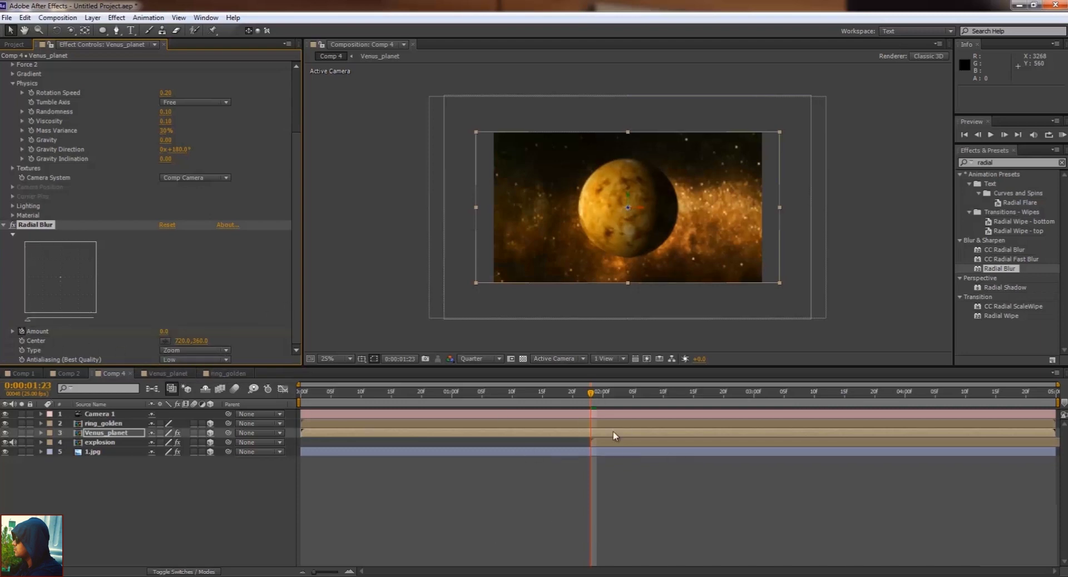
drag(595, 395, 620, 400)
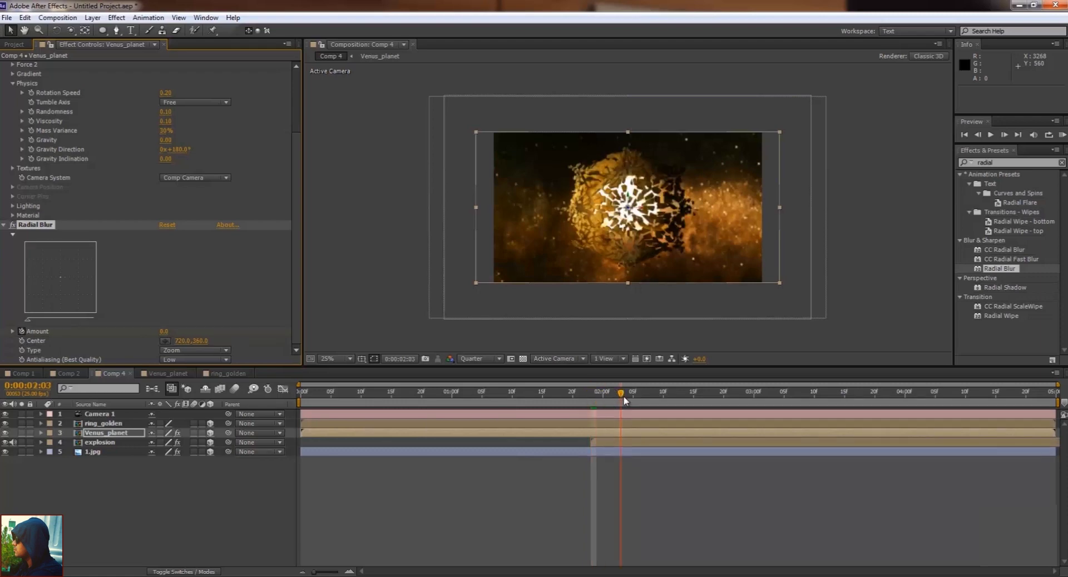
key(u)
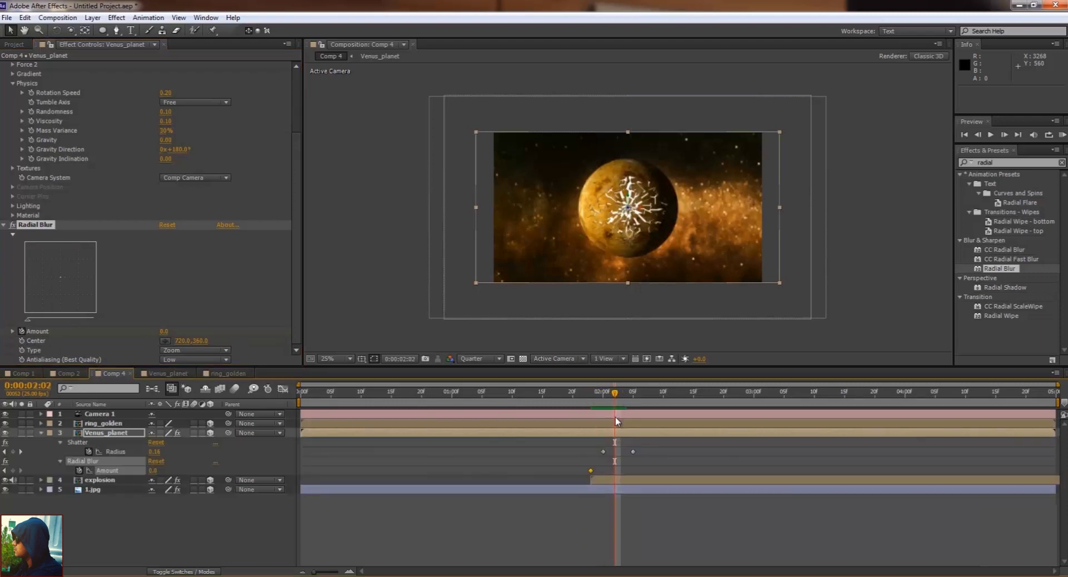
drag(592, 472, 625, 473)
drag(616, 397, 633, 401)
mouse_move(164, 332)
mouse_down()
mouse_move(180, 332)
mouse_move(167, 332)
mouse_up()
click(167, 332)
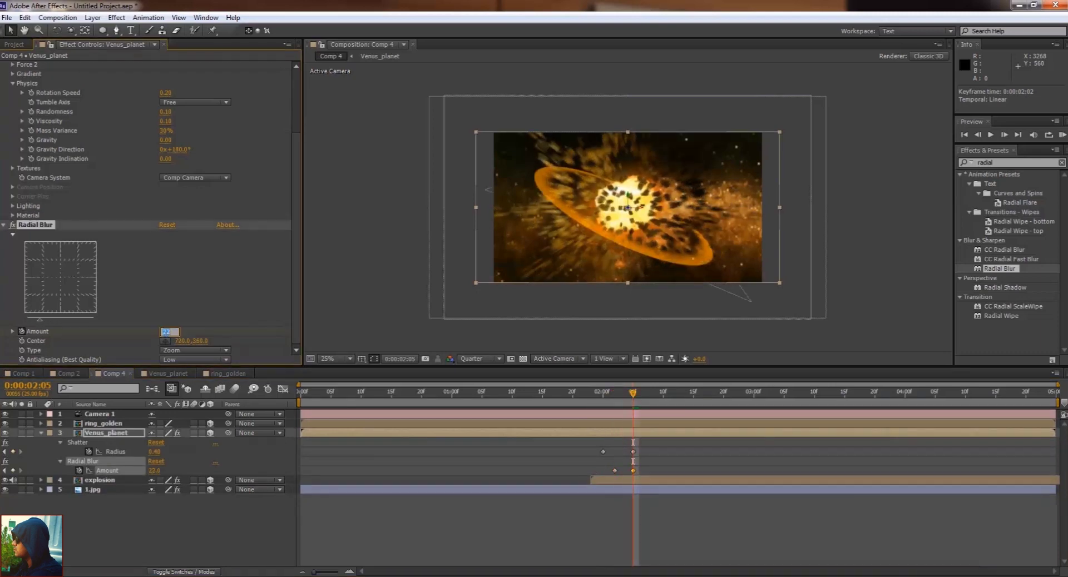
text(5)
key(Return)
- Enable motion blur for the composition and Venus_planet, then preview the blurred shatter
click(560, 392)
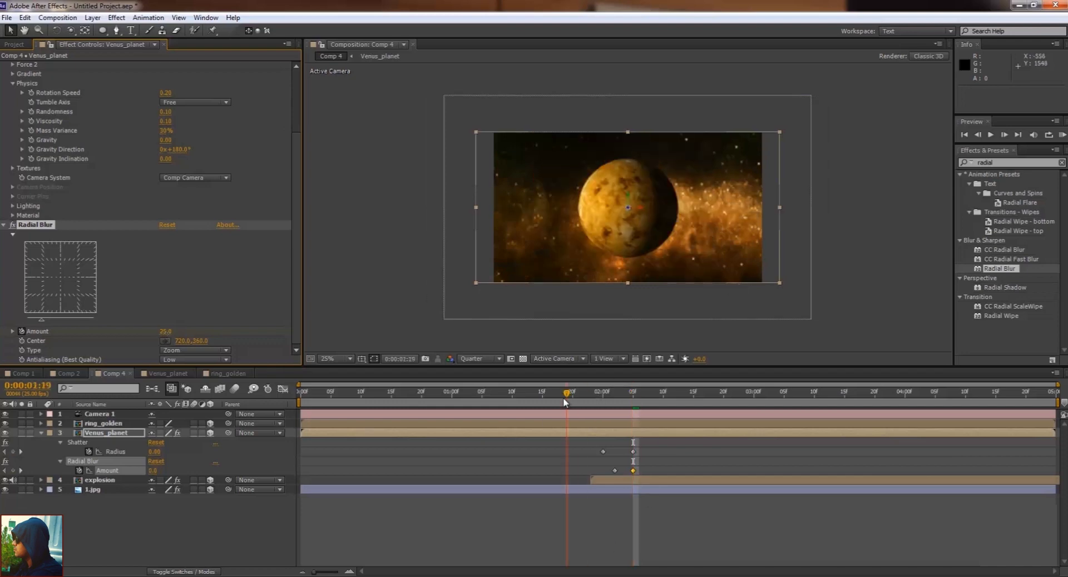
key(space)
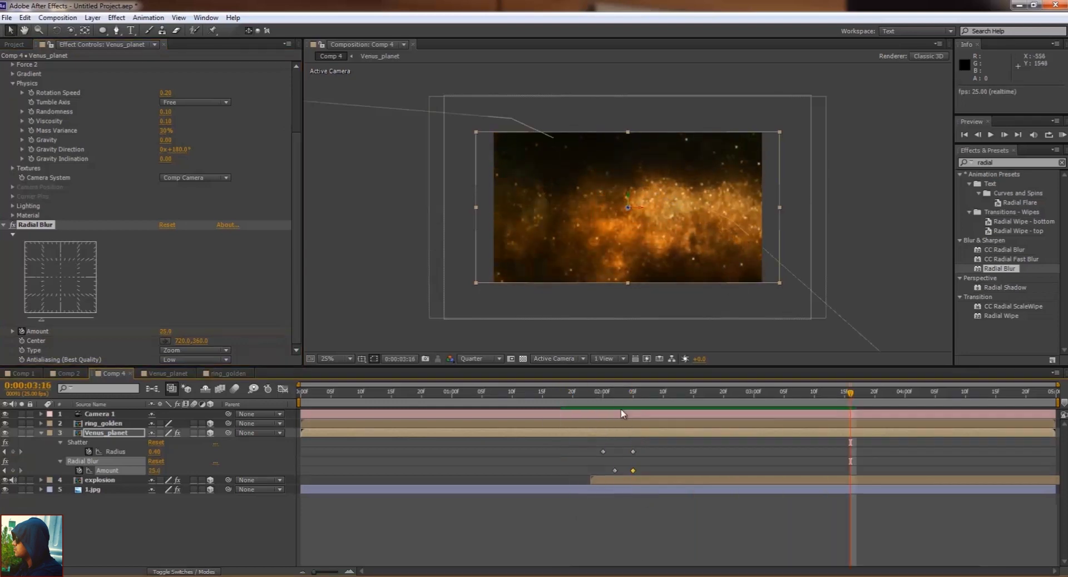
click(236, 390)
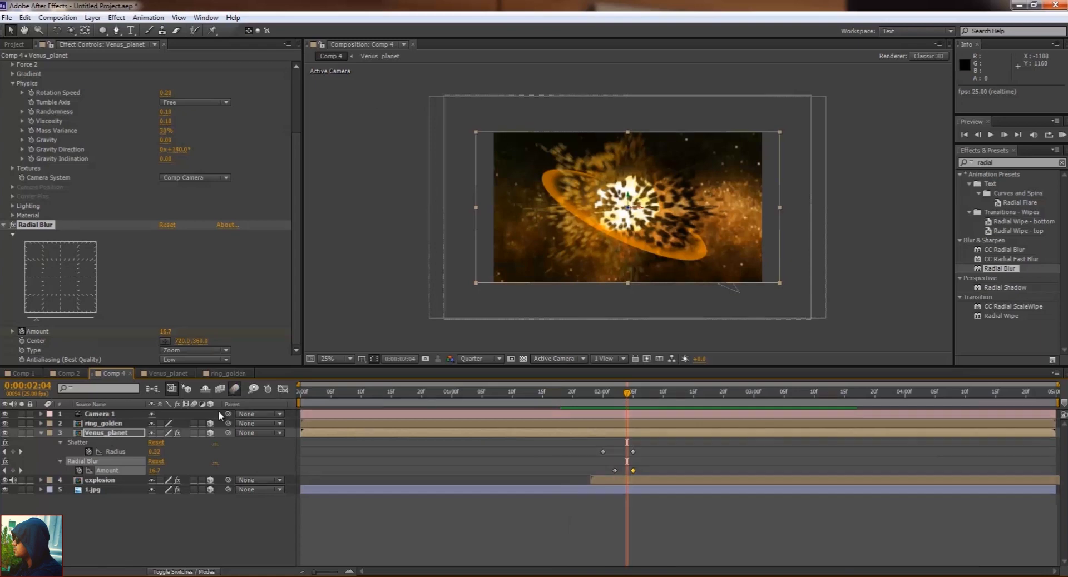
click(194, 432)
mouse_move(606, 409)
mouse_down()
mouse_move(649, 408)
mouse_move(633, 408)
mouse_up()
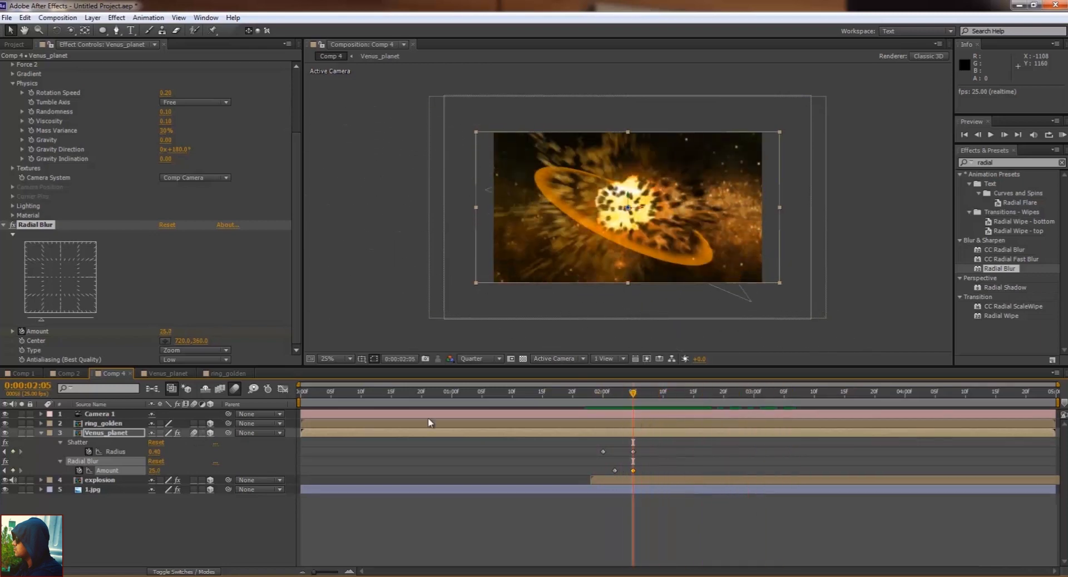
click(41, 433)
- Add a new adjustment layer to Comp 4
right_click(508, 483)
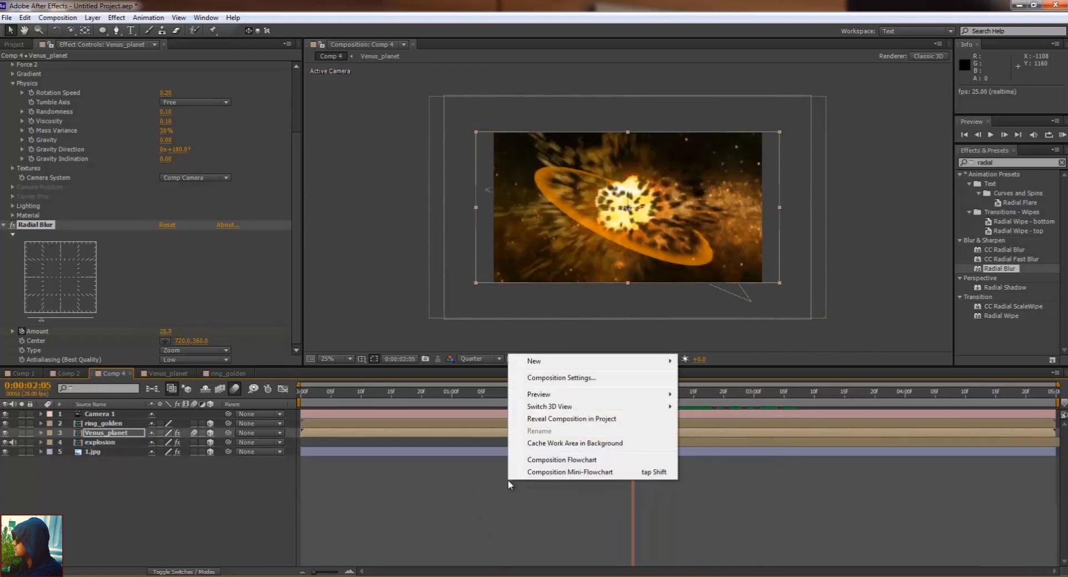
mouse_move(533, 363)
click(735, 451)
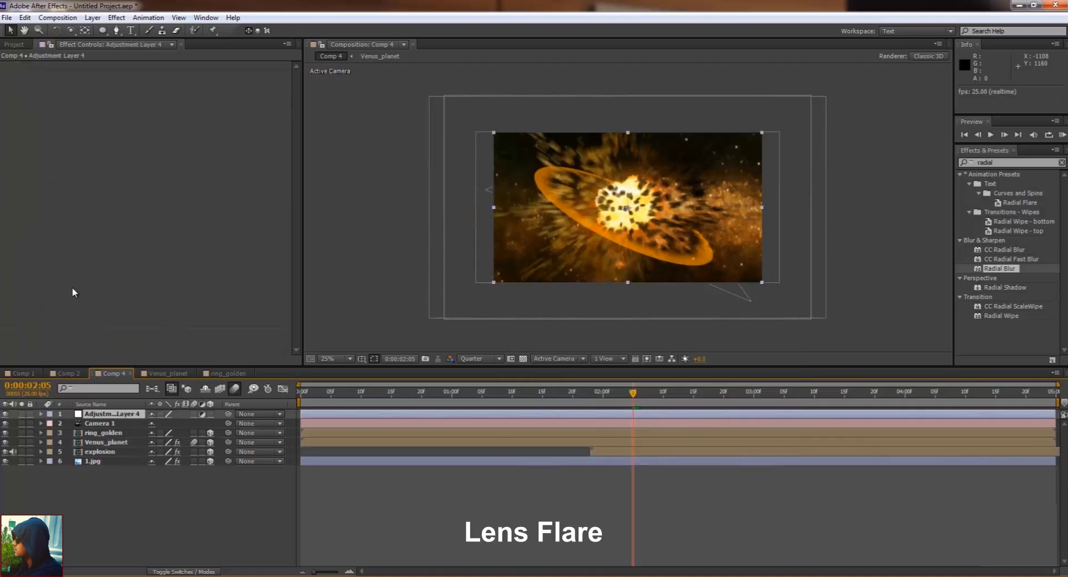
- Apply Lens Flare to the adjustment layer, centred on Venus at 968,544, with 105mm Prime lens
double_click(984, 162)
text(lens)
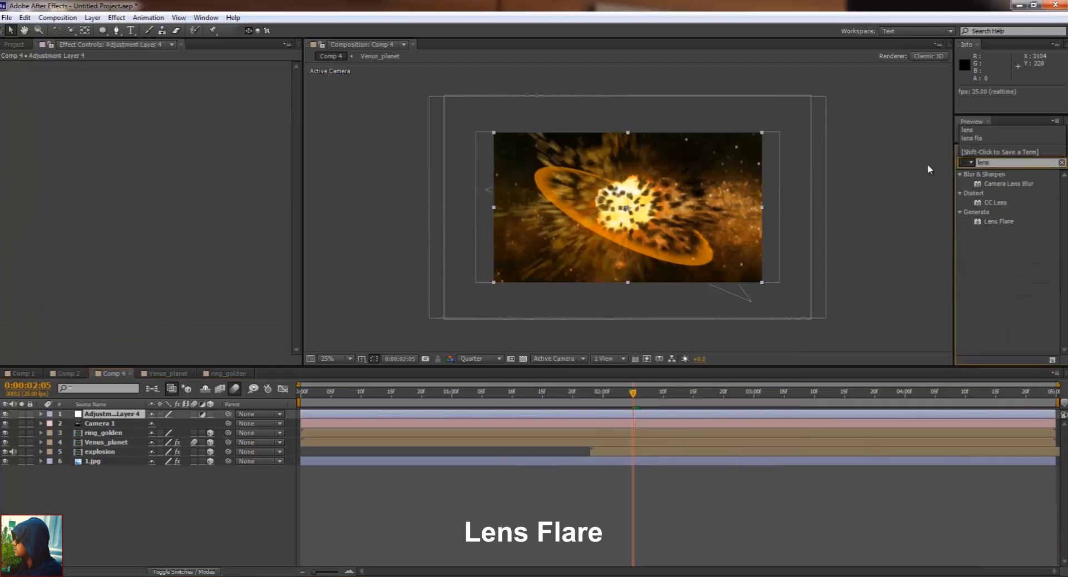
drag(999, 222, 645, 415)
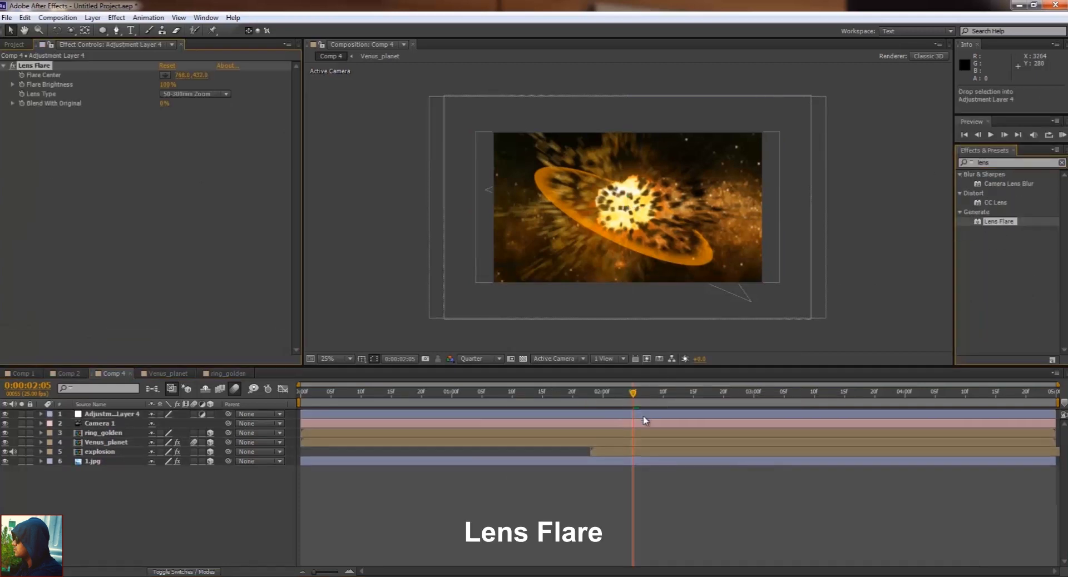
drag(602, 193, 629, 208)
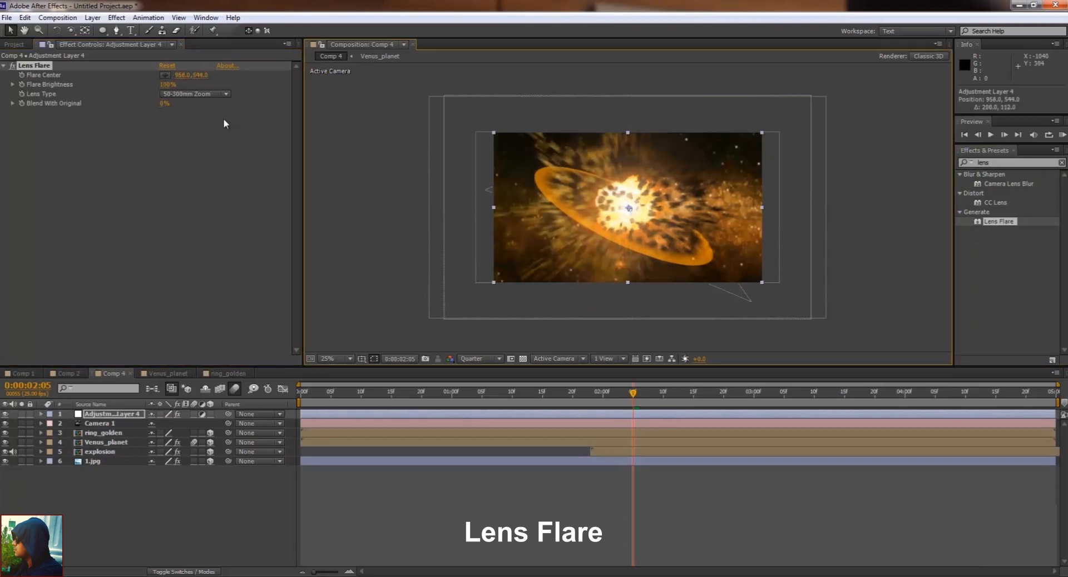
click(195, 94)
click(193, 130)
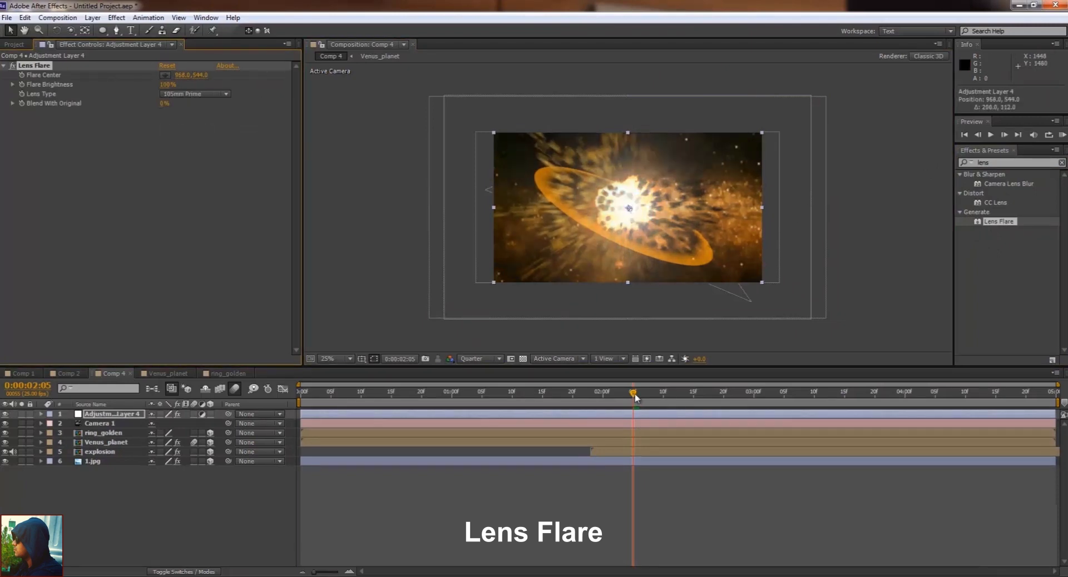
mouse_move(634, 394)
mouse_down()
mouse_move(588, 409)
mouse_move(609, 410)
mouse_up()
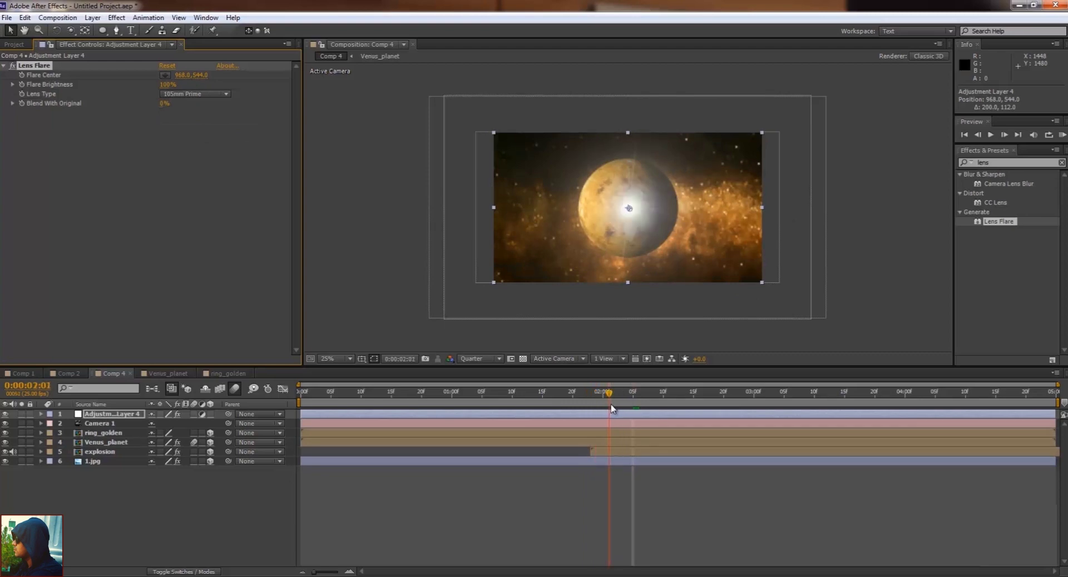
click(609, 410)
- Keyframe Flare Brightness at 0%, rising to 117% at the explosion moment
click(162, 85)
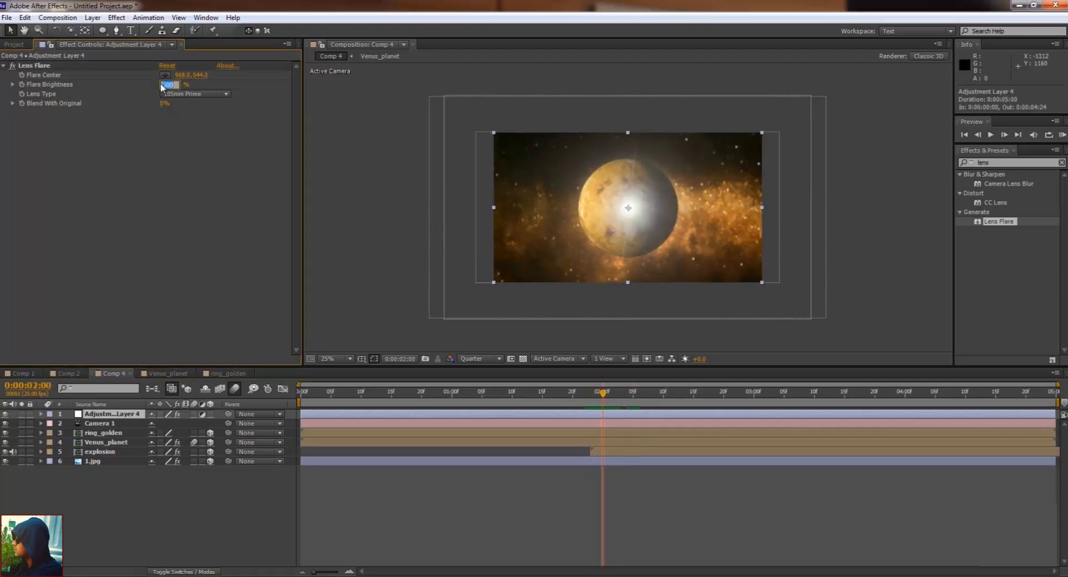
text(0)
click(21, 85)
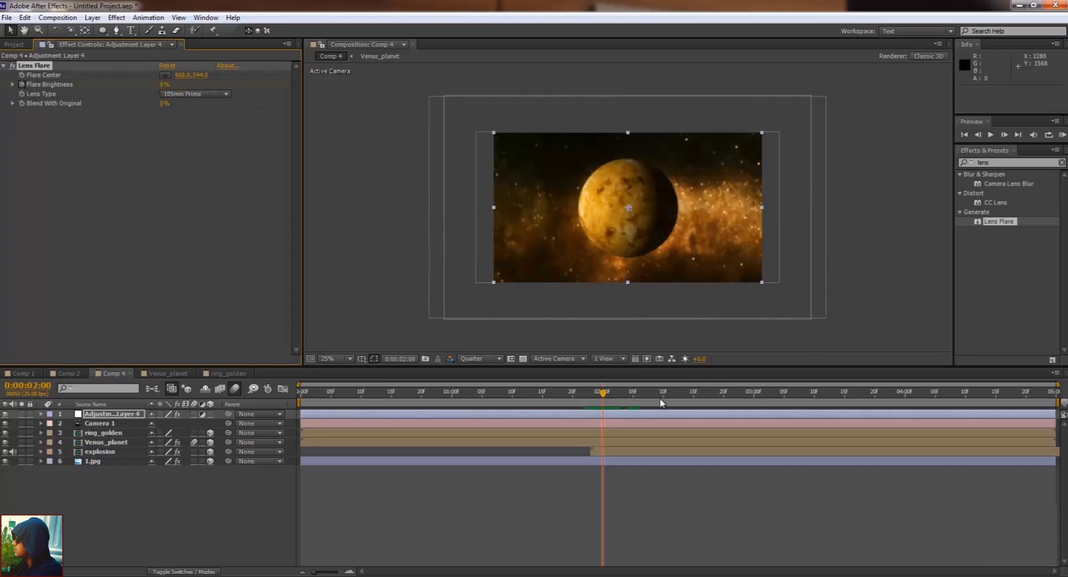
drag(604, 395, 633, 396)
click(162, 85)
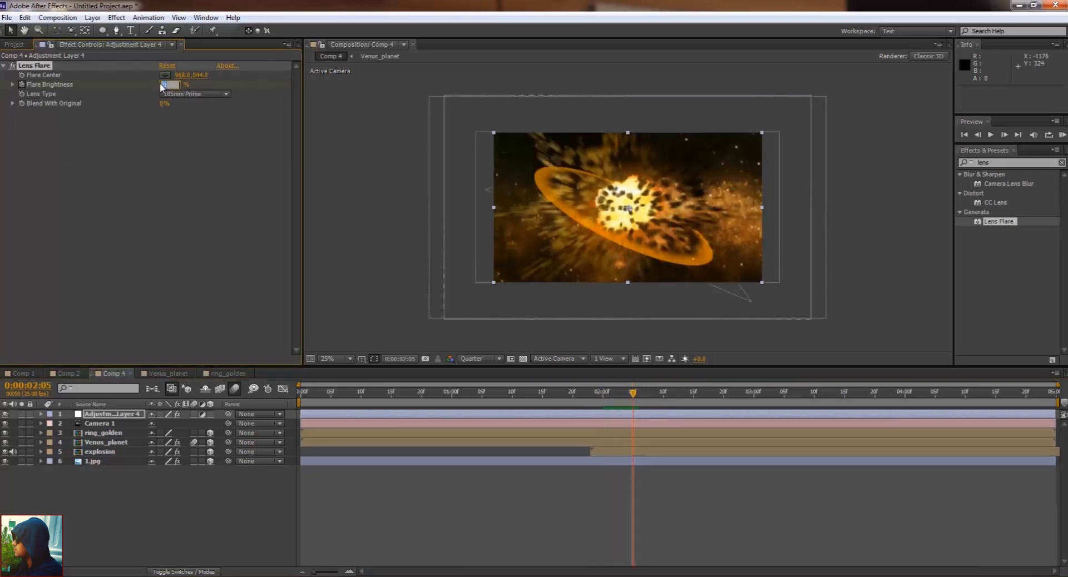
text(100)
key(Return)
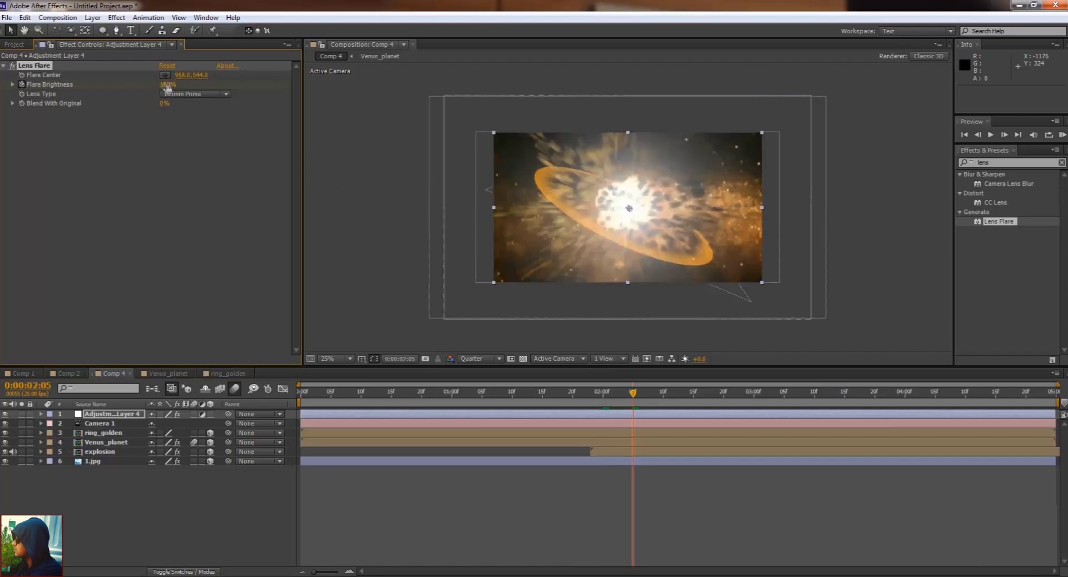
drag(166, 87, 176, 87)
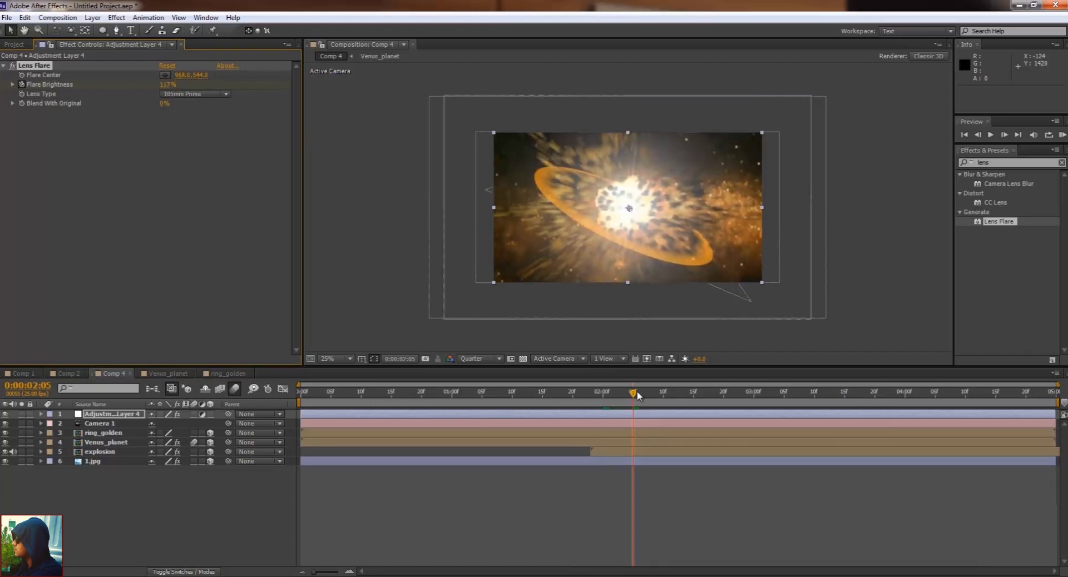
- Add a Flare Brightness keyframe near 02:17 and fade it to 0% at 03:00
drag(637, 395, 742, 395)
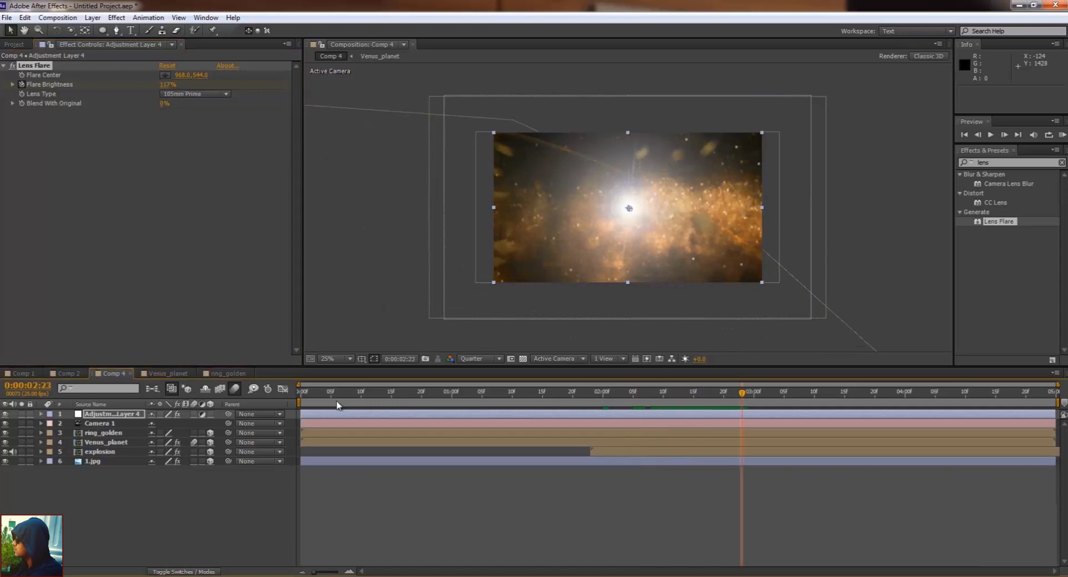
click(100, 418)
key(u)
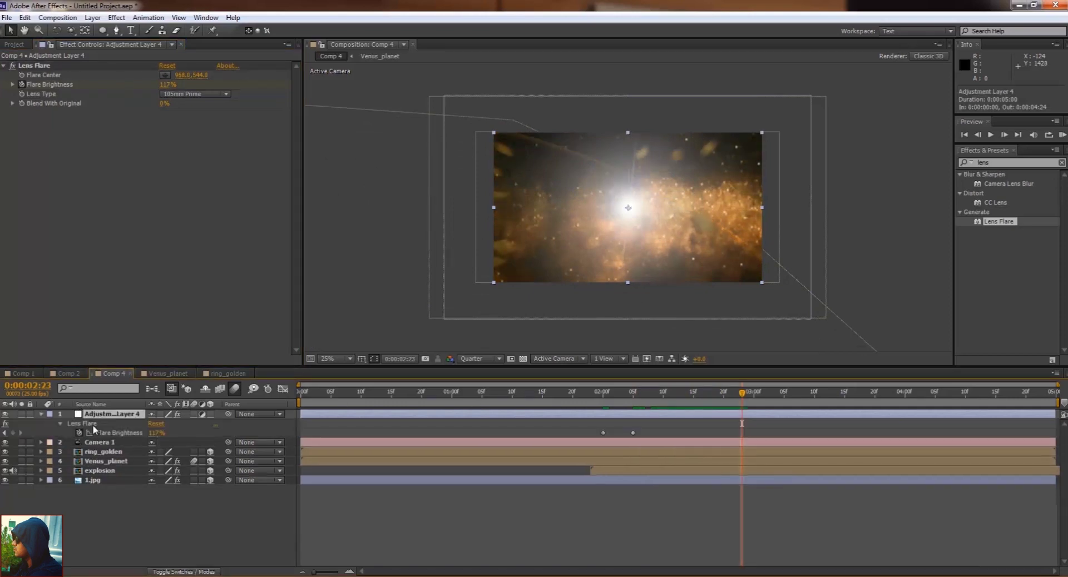
click(13, 433)
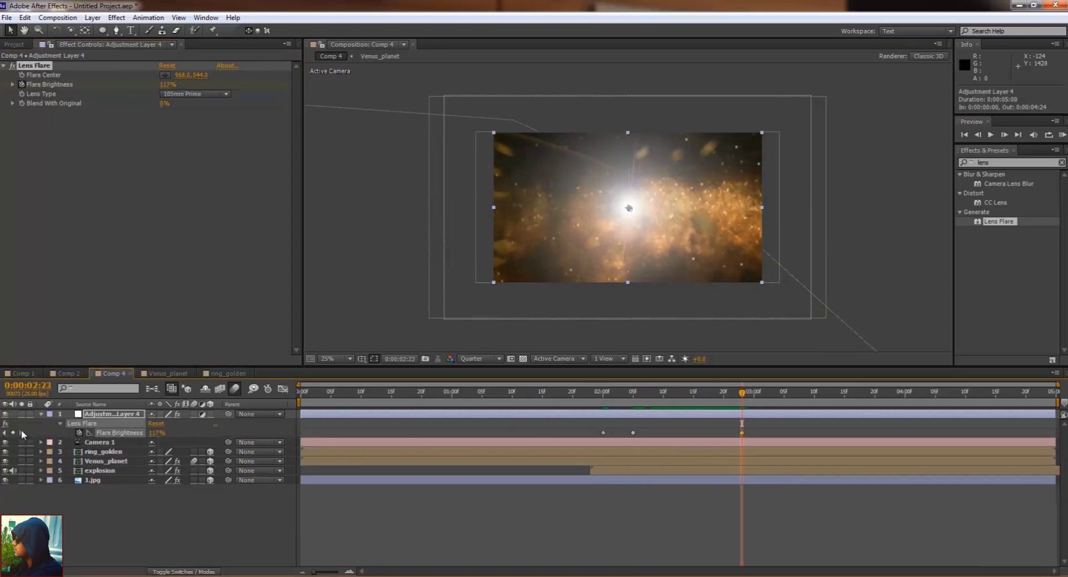
drag(743, 435, 708, 436)
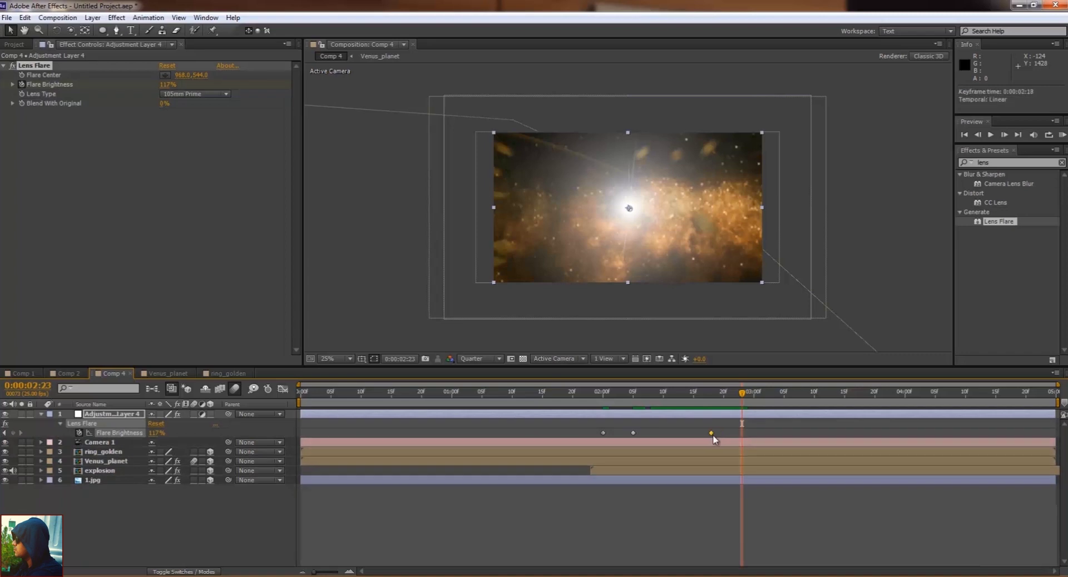
drag(150, 433, 89, 437)
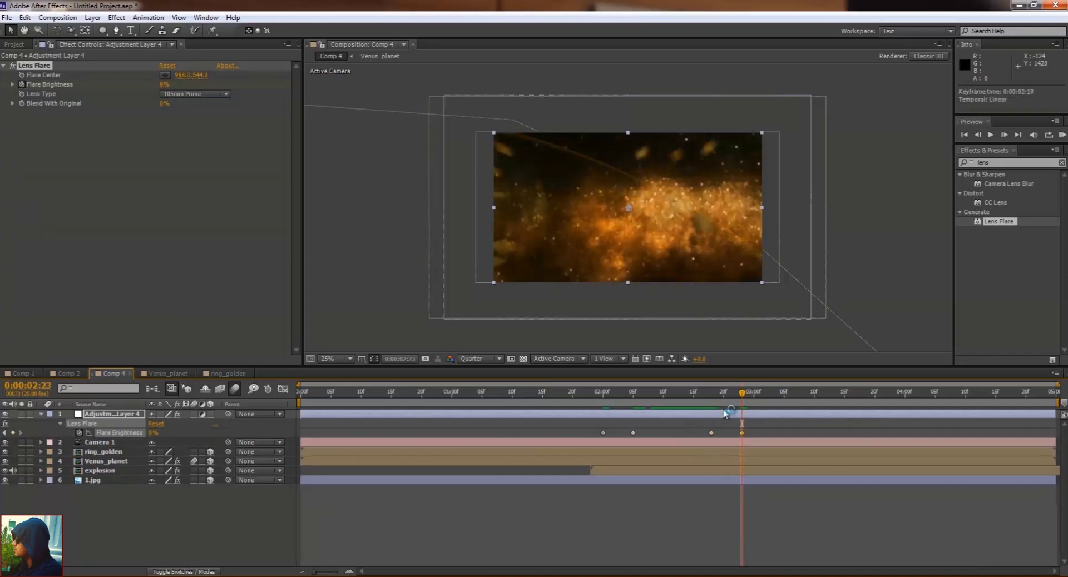
- Set the peak Flare Brightness at 02:04 to 120% and review the flash
mouse_move(742, 393)
mouse_down()
mouse_move(610, 404)
mouse_move(737, 404)
mouse_move(631, 409)
mouse_up()
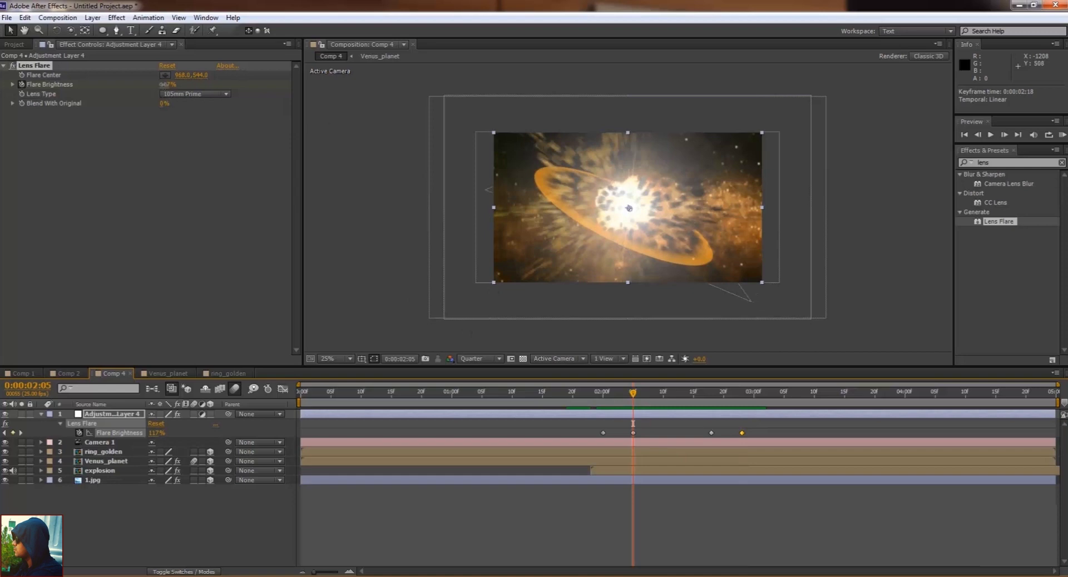
click(169, 84)
text(0)
key(Return)
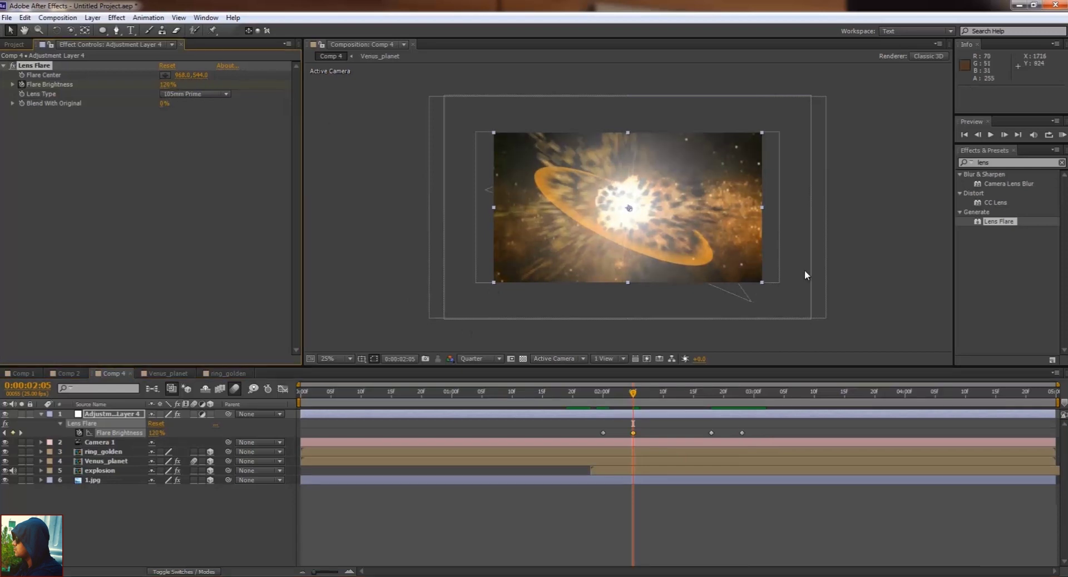
click(872, 232)
drag(632, 395, 628, 410)
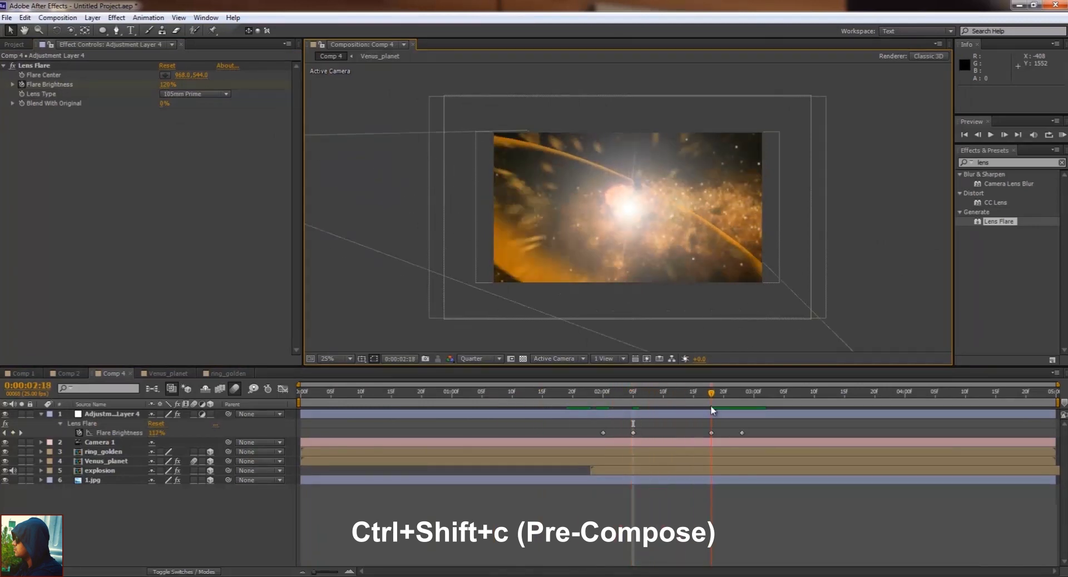
- Select all six layers and pre-compose them into Planet_Comp, moving all attributes
drag(629, 410, 277, 414)
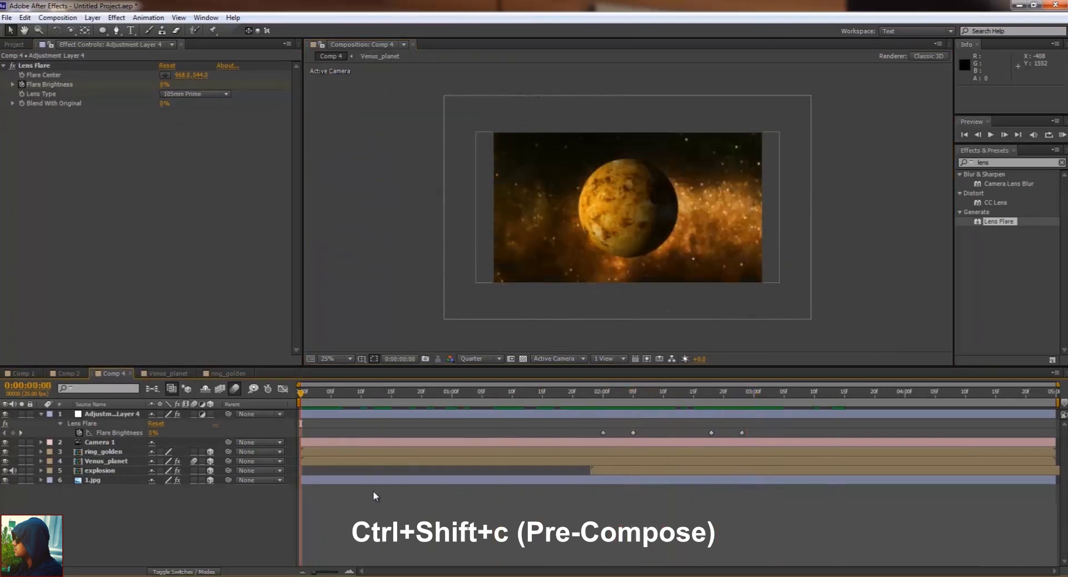
key(ctrl+a)
key(ctrl+shift+c)
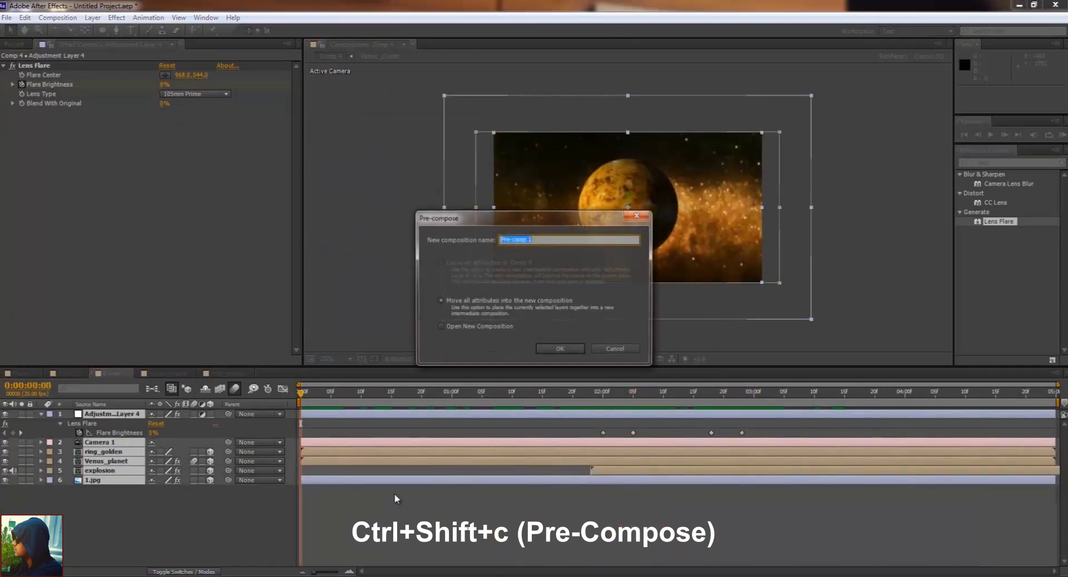
text(Planet_C)
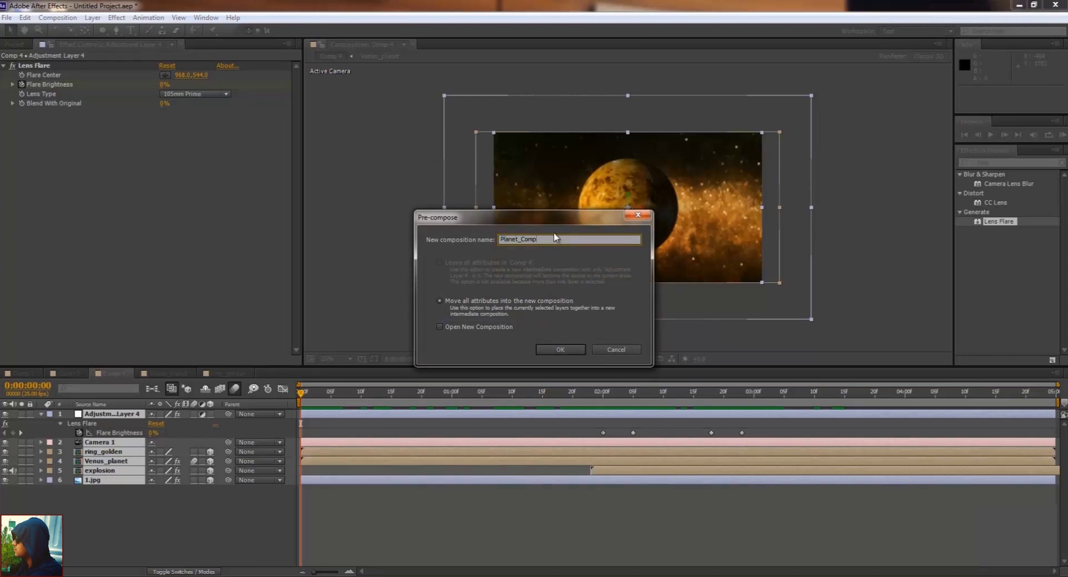
key(Return)
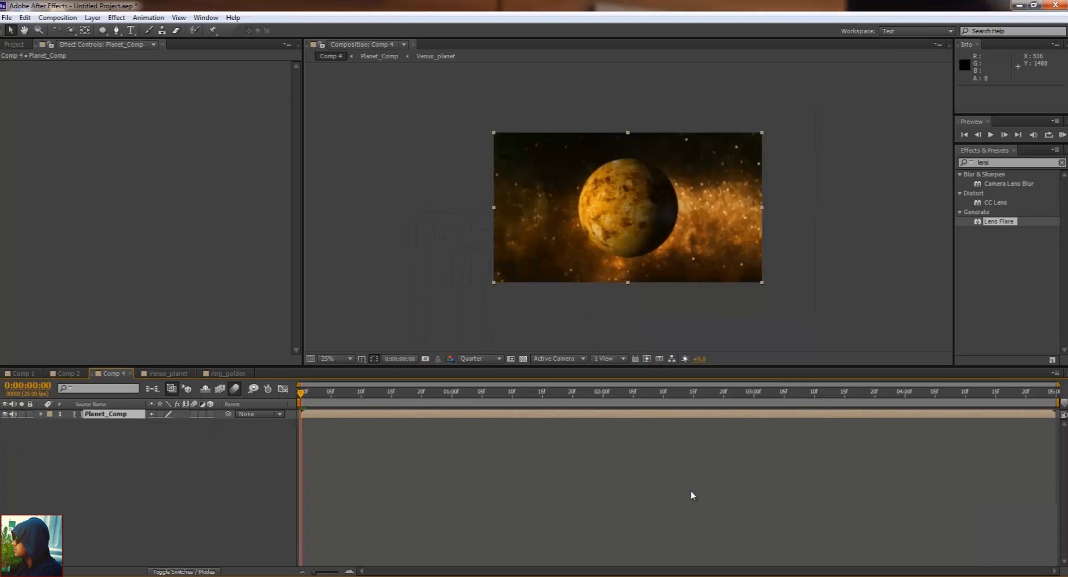
mouse_move(304, 396)
mouse_down()
mouse_move(621, 392)
mouse_move(610, 393)
mouse_up()
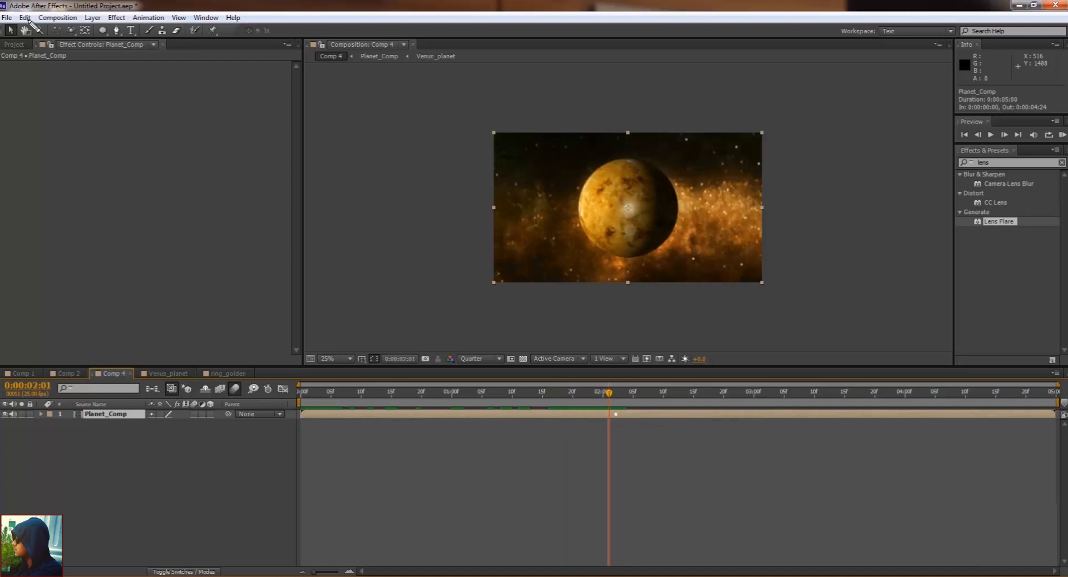
- Split Planet_Comp at 02:01 and apply Real.Camera.Shake.8 to the upper layer
click(26, 21)
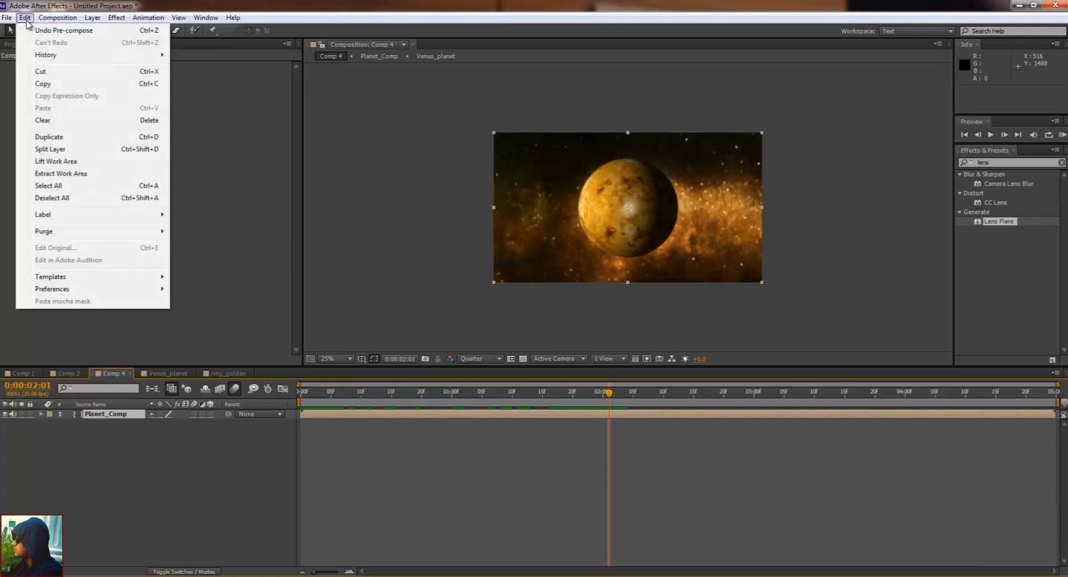
click(53, 149)
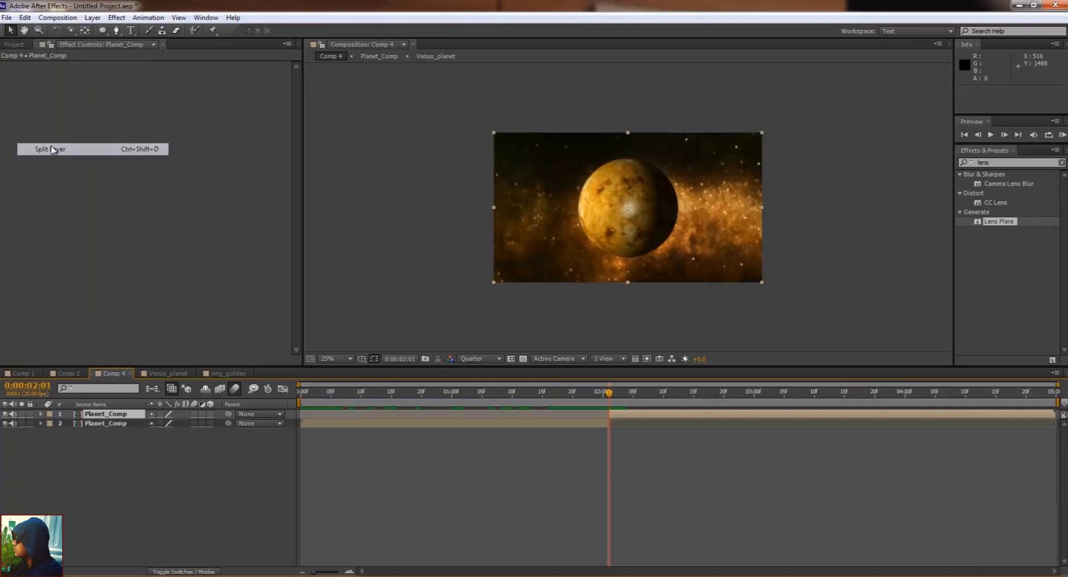
double_click(996, 163)
text(camera)
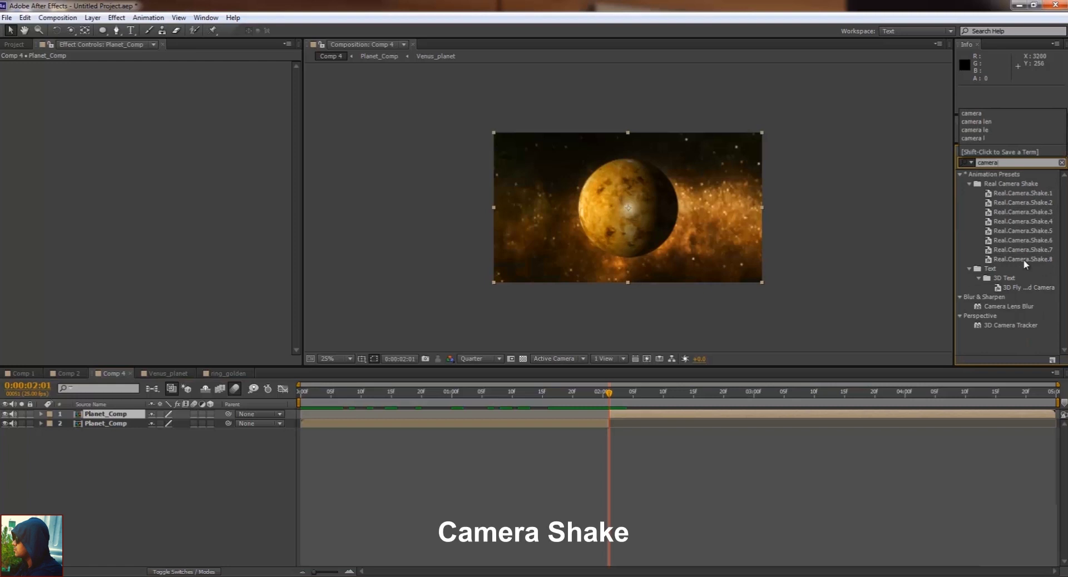
drag(1023, 259, 723, 416)
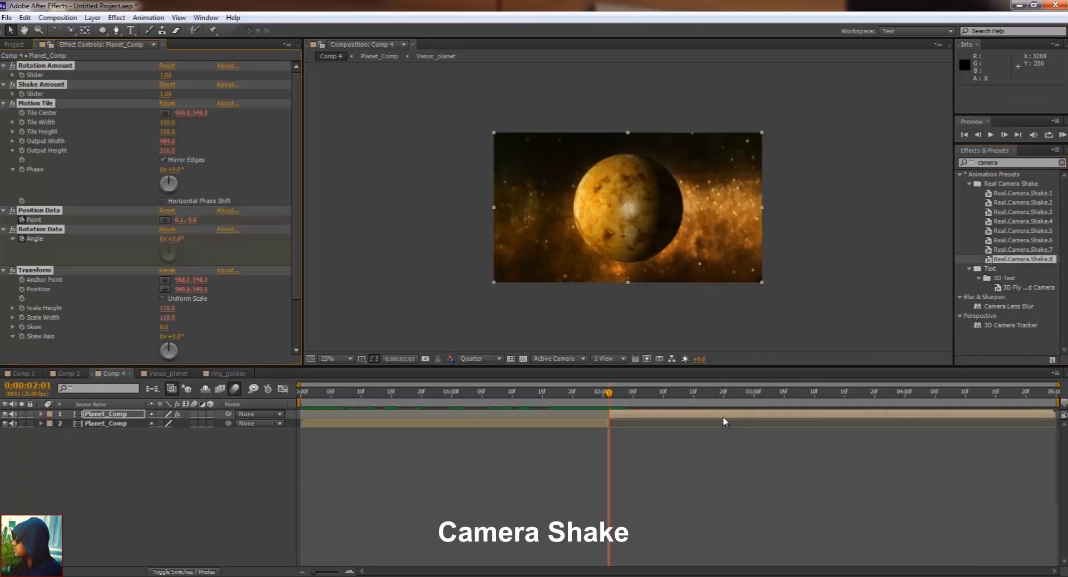
drag(539, 394, 771, 402)
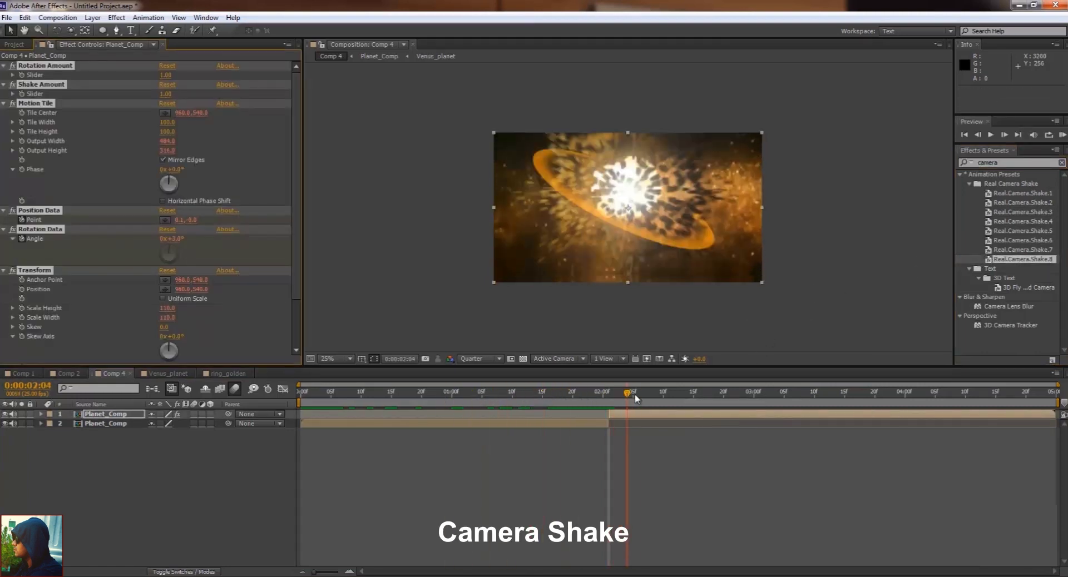
key(KP_0)
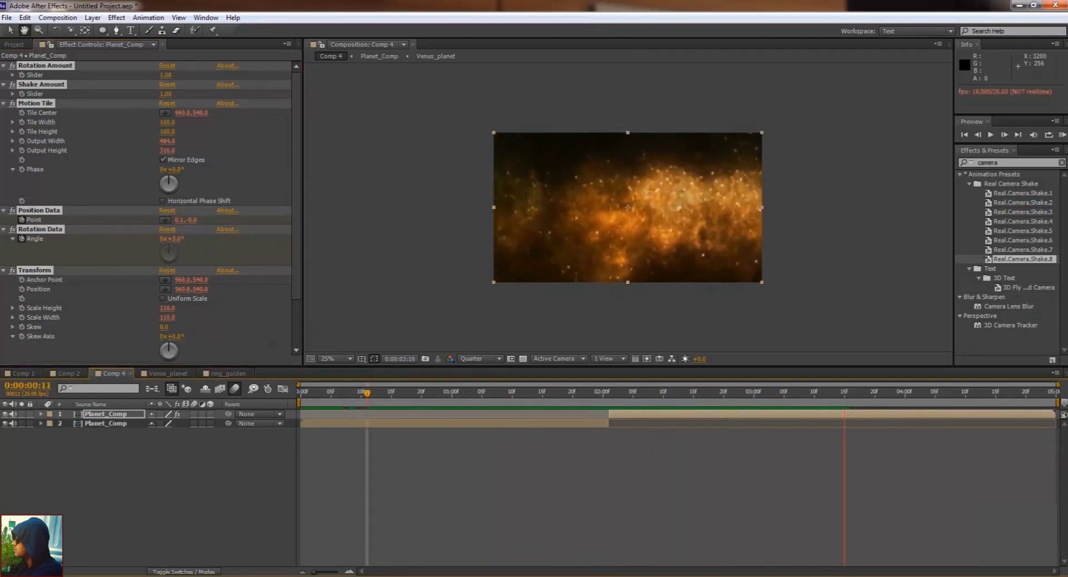
- End the work area at 03:00 and play a looping preview
click(754, 394)
key(n)
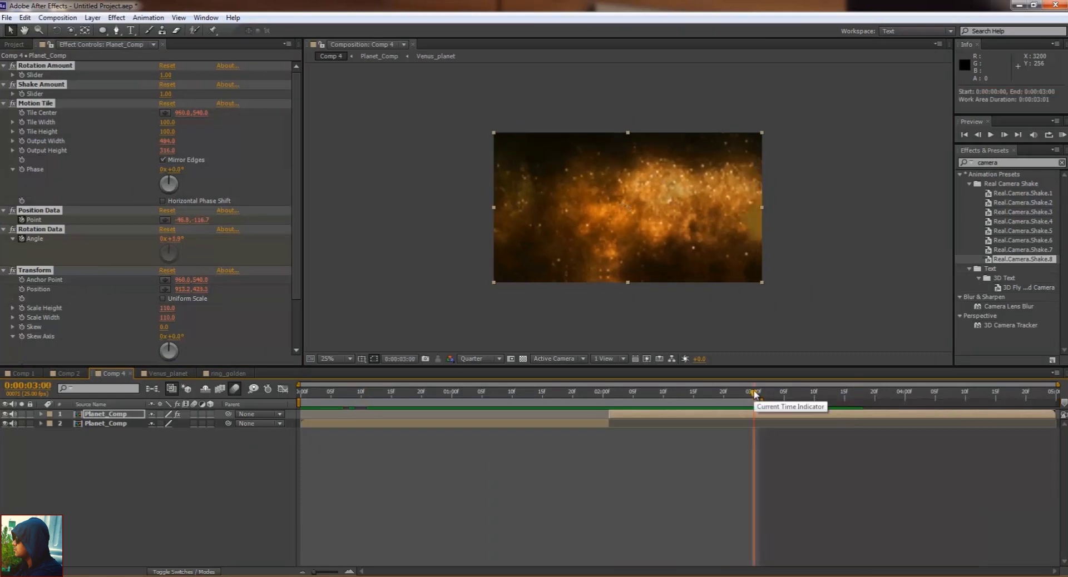
key(KP_0)
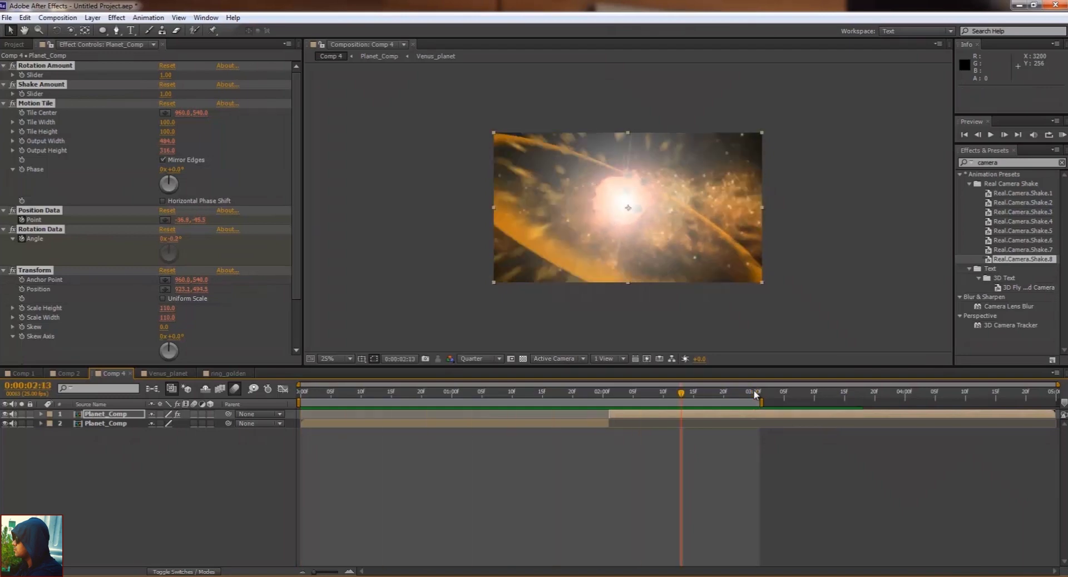
- Maximize the viewer with magnification set to Fit and resolution to Full
key(grave)
key(grave)
key(grave)
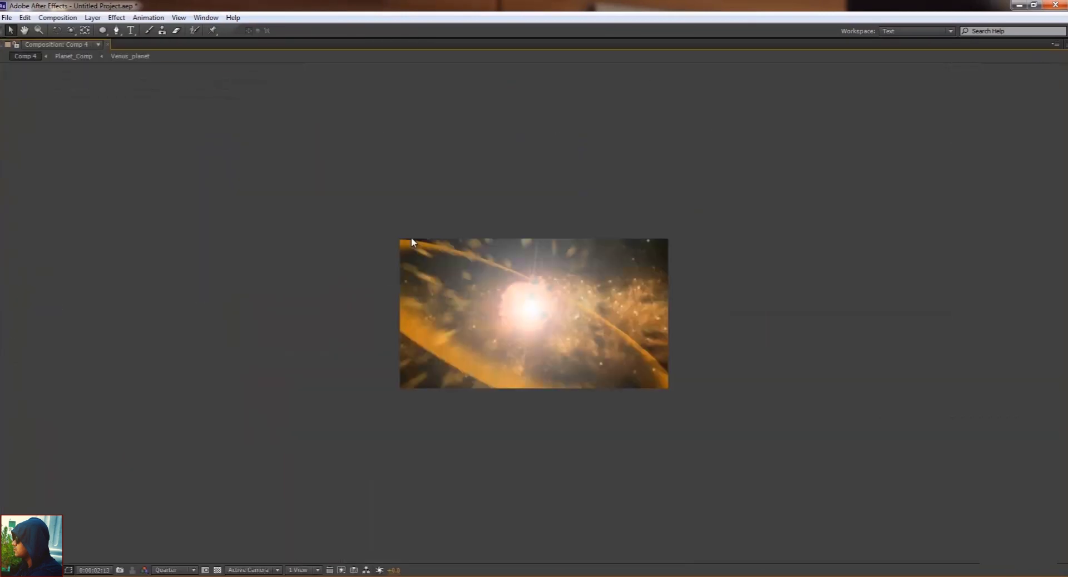
click(33, 570)
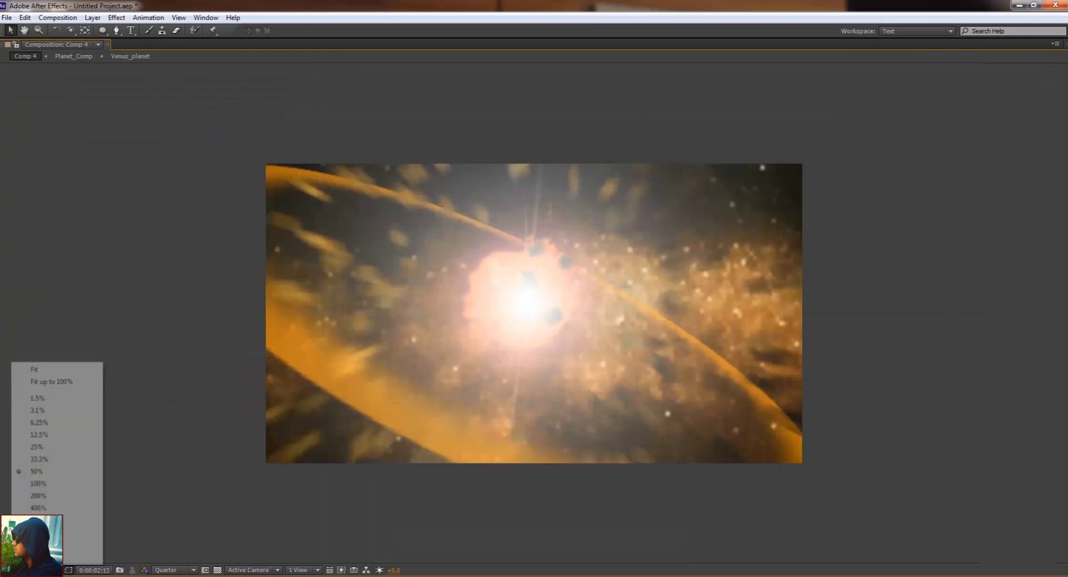
click(39, 373)
click(174, 570)
click(185, 504)
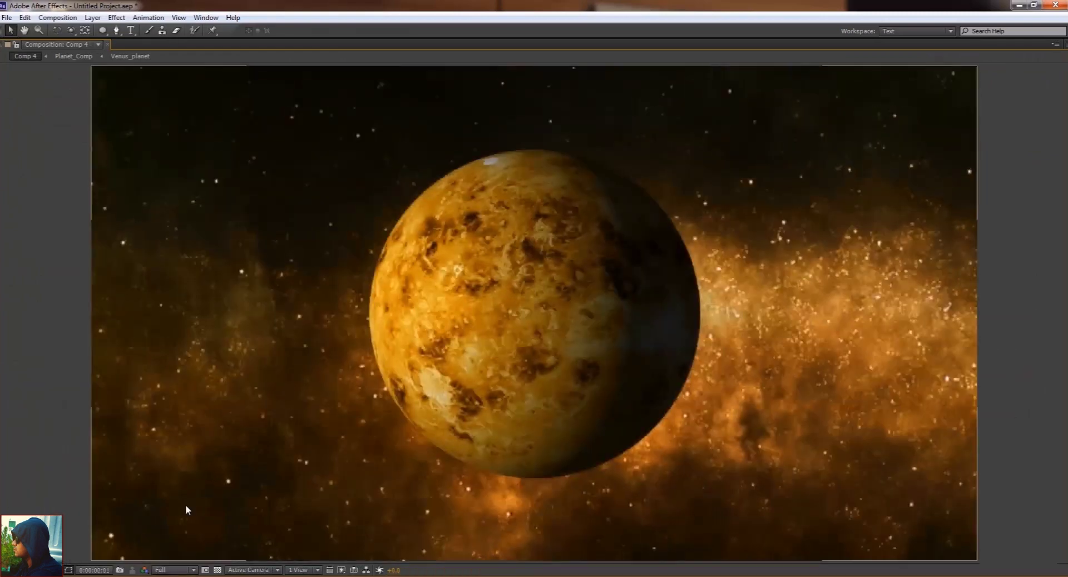